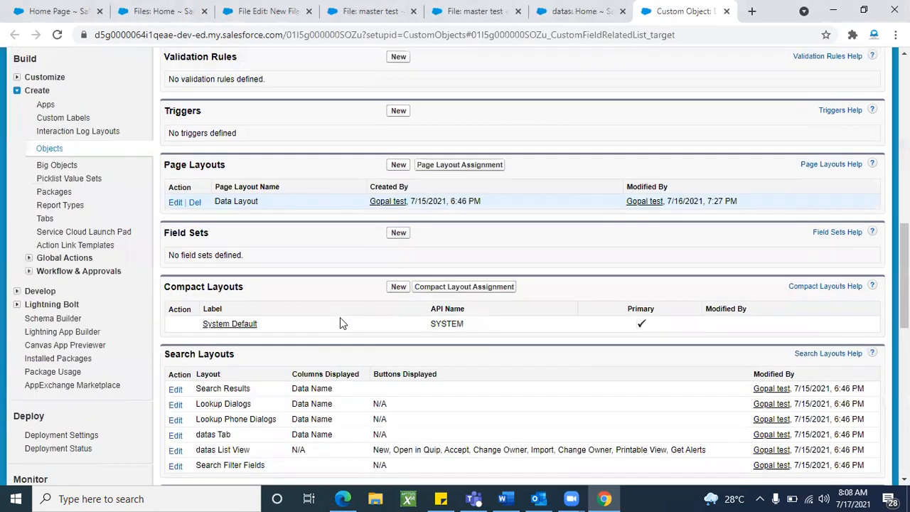
left_click(398, 175)
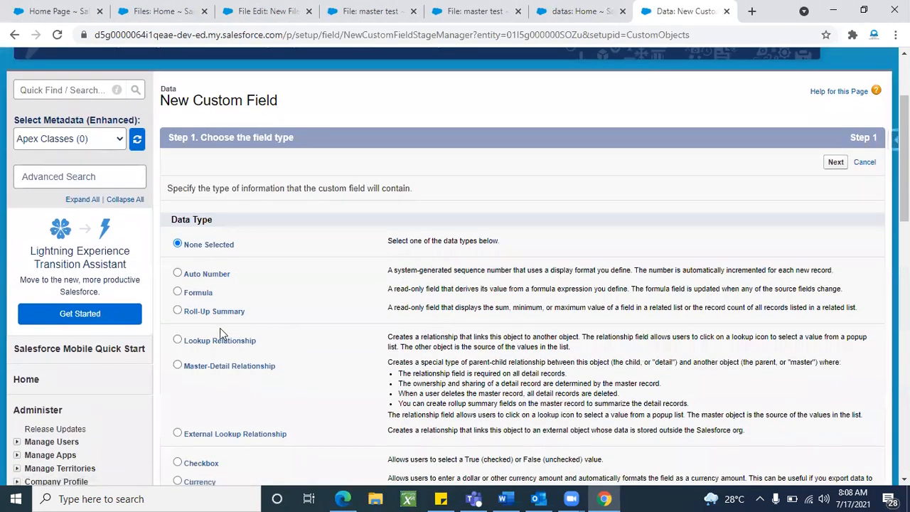
left_click(231, 316)
scroll(276, 320, "up", 2)
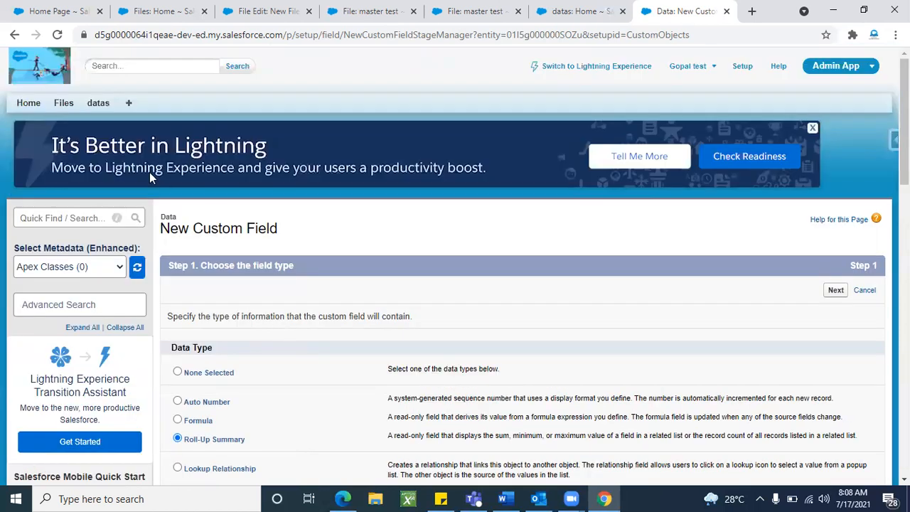
Open the Is Milestone Billing test record from the datas list and examine its details and related Files (Data Requested) records.
left_click(102, 107)
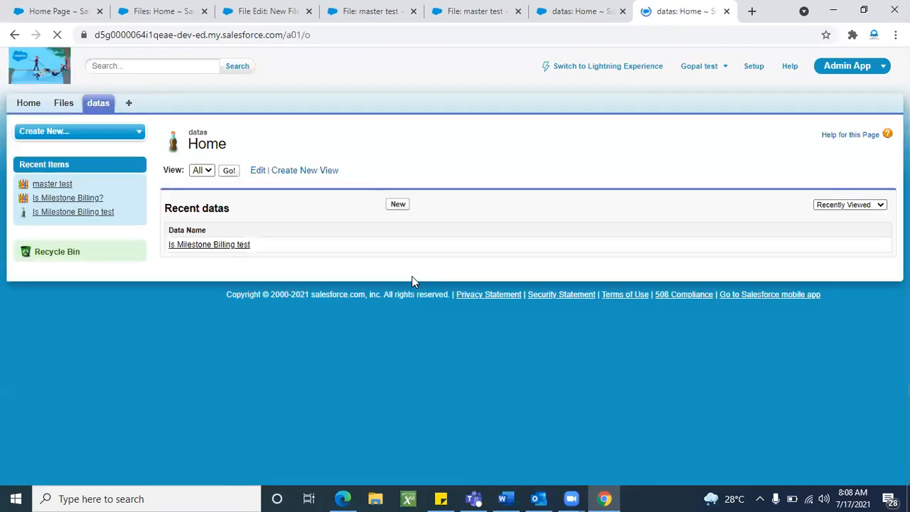
left_click(235, 246)
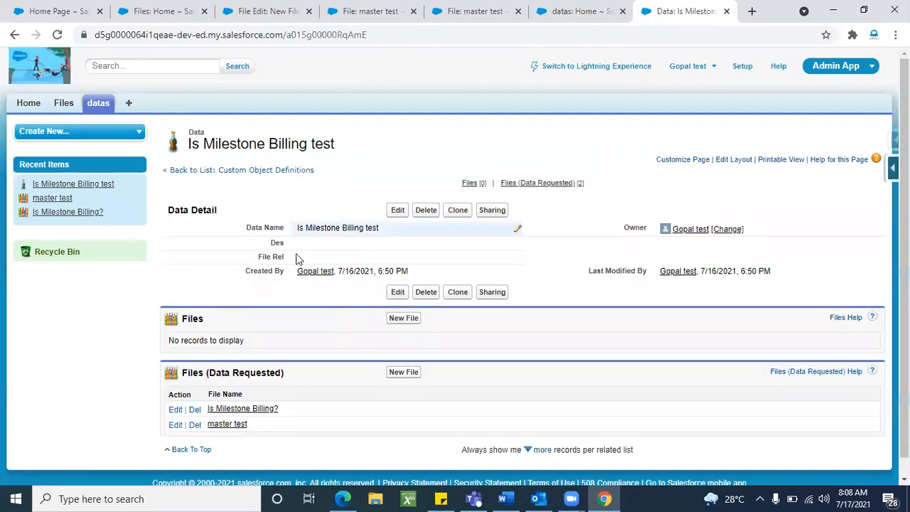
scroll(348, 334, "down", 1)
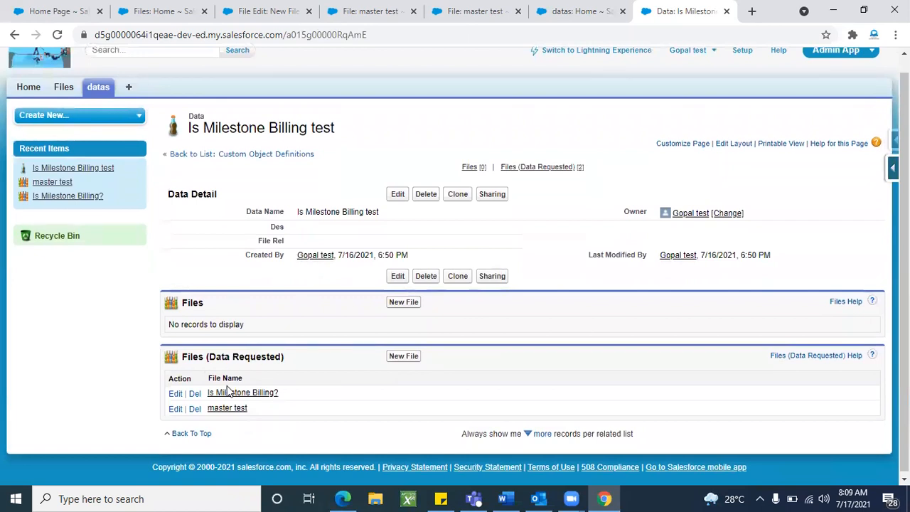
scroll(296, 380, "up", 1)
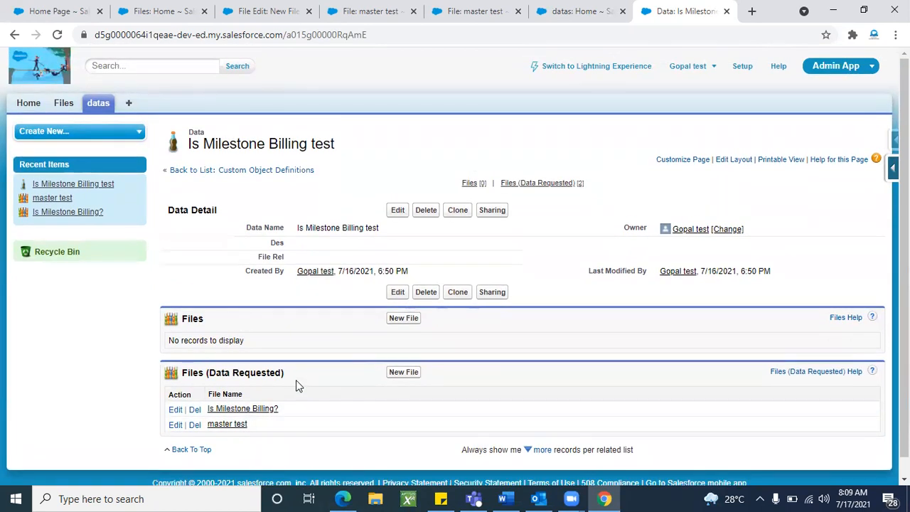
scroll(331, 382, "down", 1)
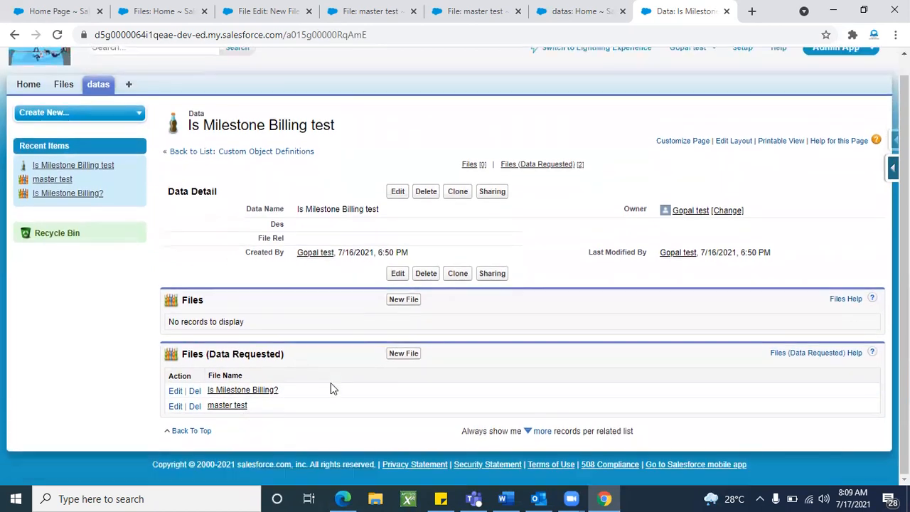
scroll(330, 344, "up", 1)
triple_click(241, 144)
left_click(375, 164)
scroll(317, 352, "down", 1)
scroll(325, 405, "up", 1)
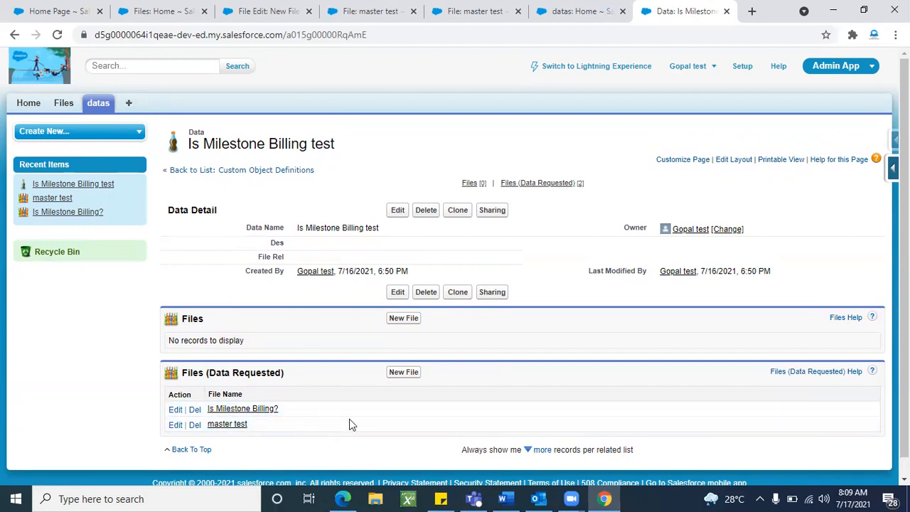
scroll(323, 446, "down", 1)
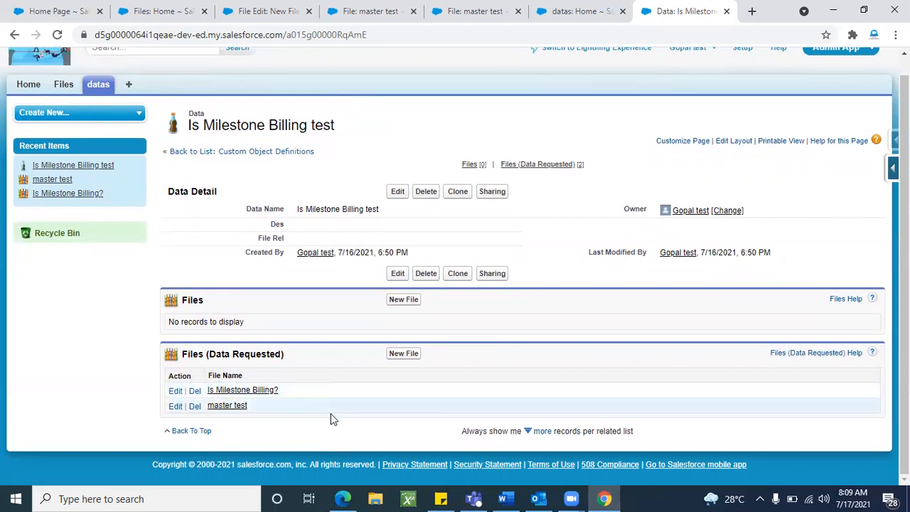
scroll(316, 426, "up", 1)
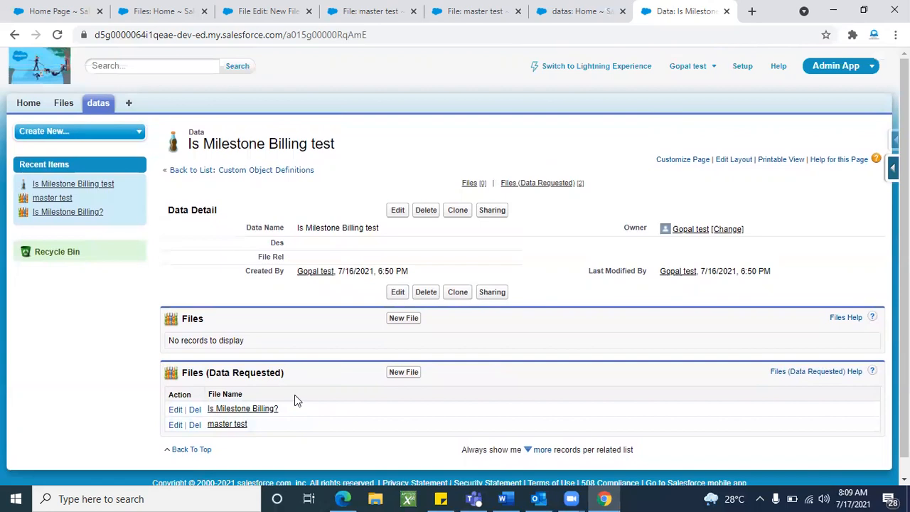
triple_click(249, 143)
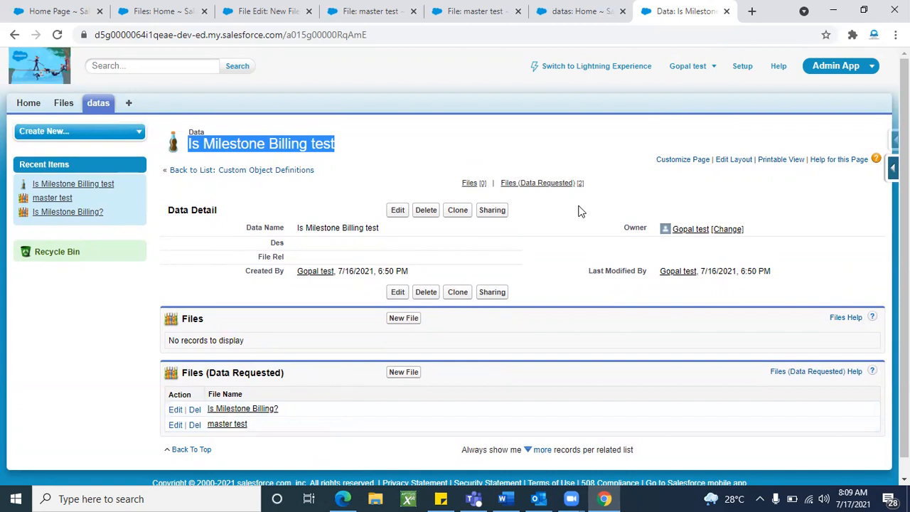
Open the Data object's field definitions and start a new custom field of type Roll-Up Summary.
left_click(893, 167)
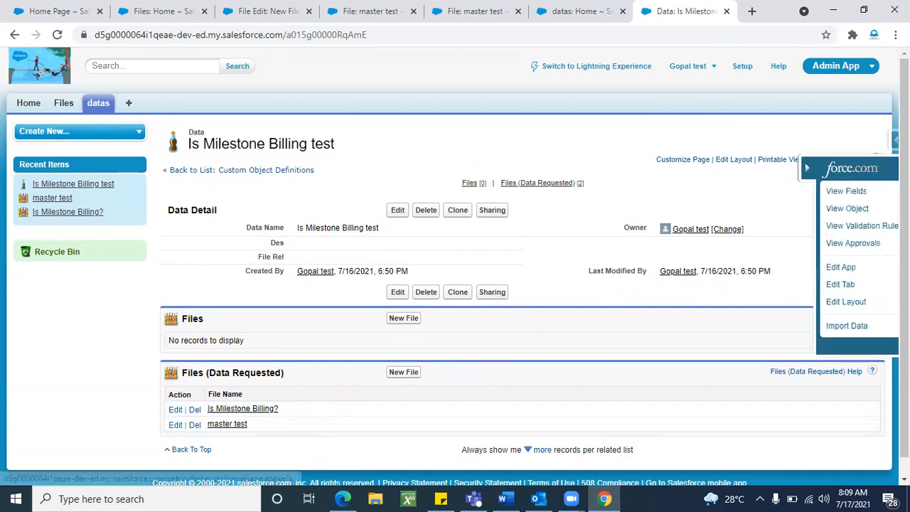
left_click(790, 190)
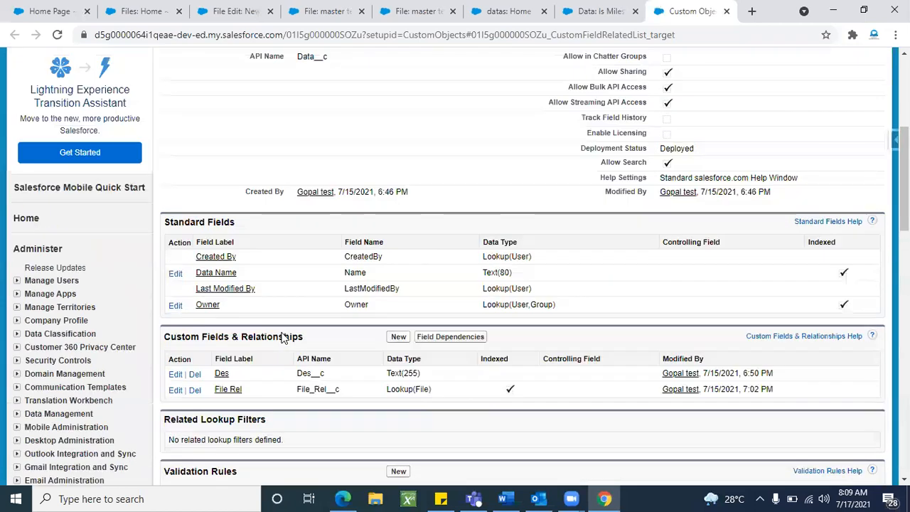
left_click(399, 340)
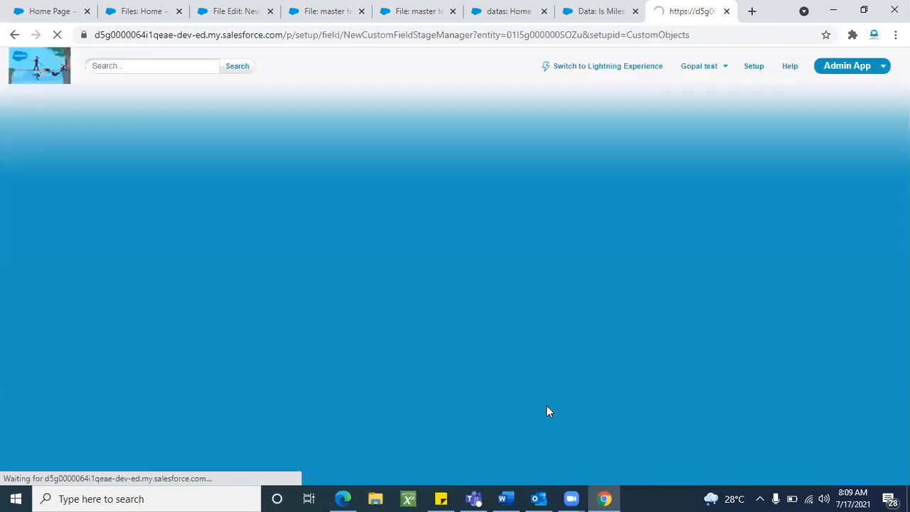
scroll(338, 384, "down", 2)
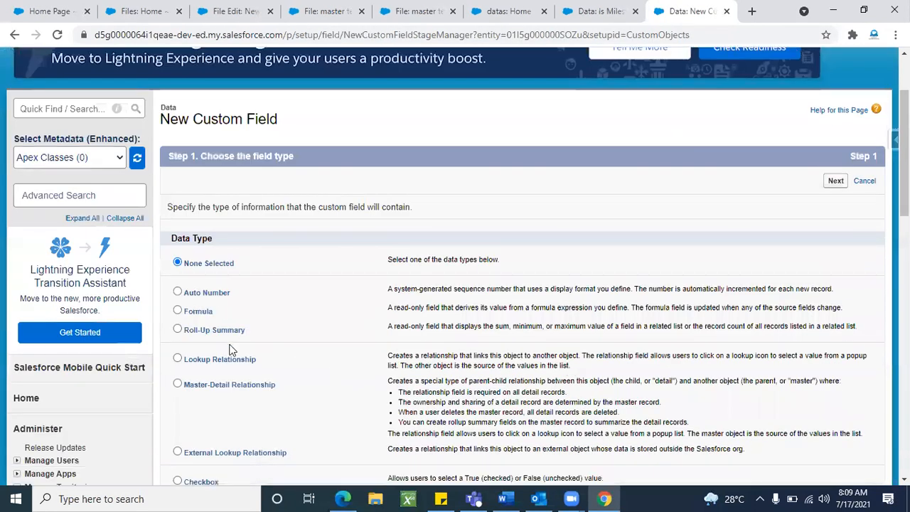
left_click(222, 330)
left_click(836, 181)
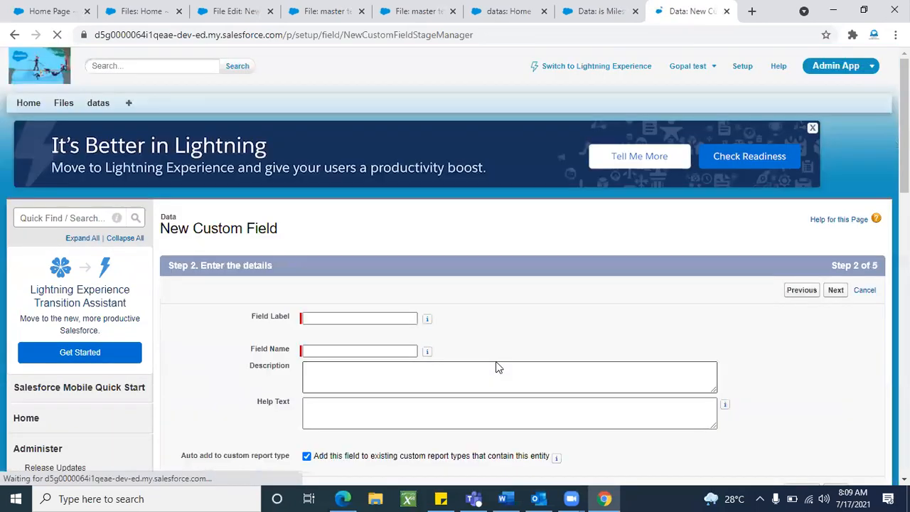
Label the roll-up field Child record Cuunt with the field name Child_record_Cuunt, and proceed to the summary calculation.
left_click(362, 320)
left_click(362, 318)
type("Ch")
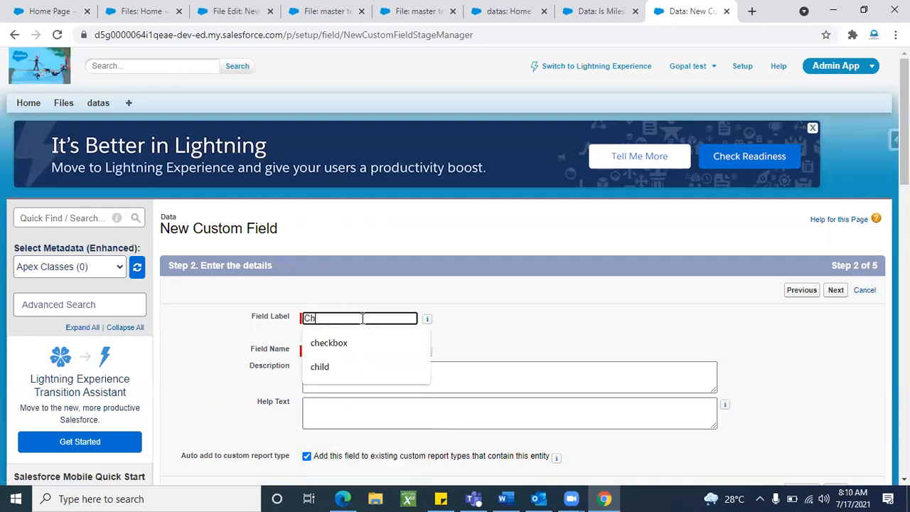
type("ild Counc")
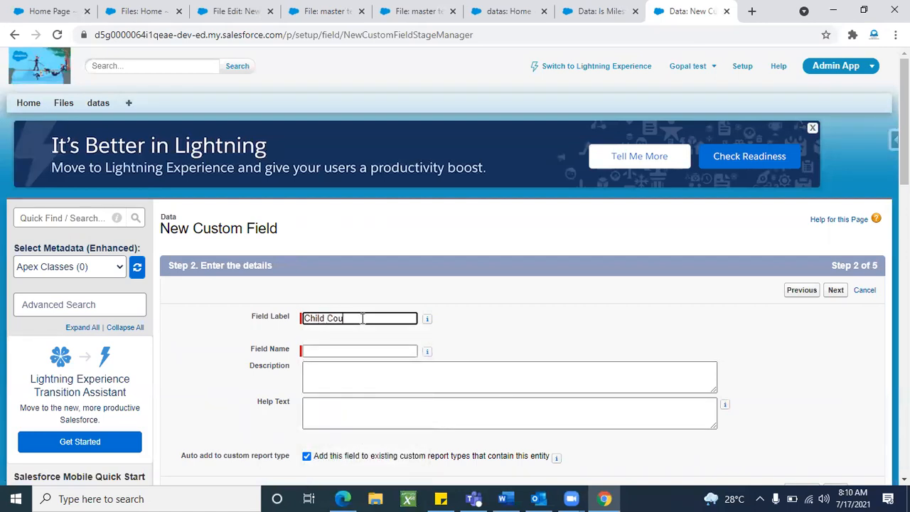
key("BackSpace")
key("BackSpace")
key("BackSpace")
key("BackSpace")
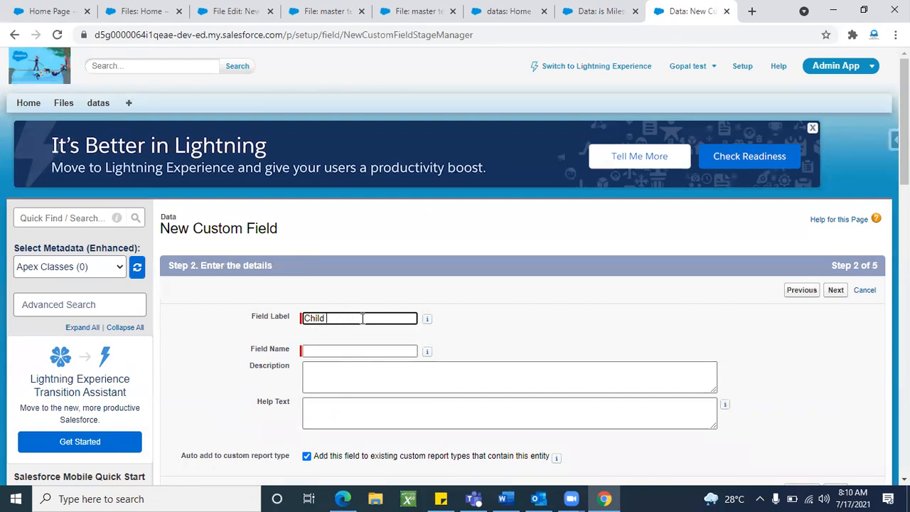
type("record ")
type("Coun")
key("BackSpace")
key("BackSpace")
key("BackSpace")
key("BackSpace")
type("uunt")
left_click(573, 302)
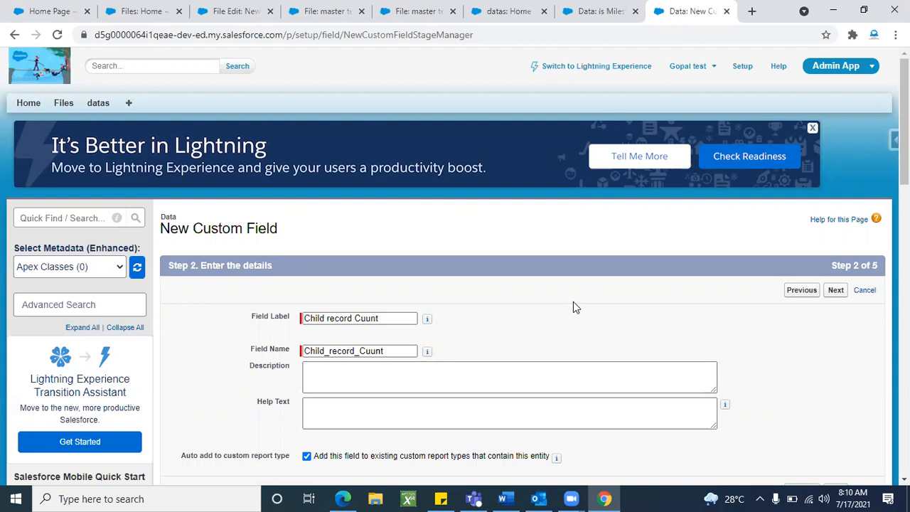
left_click(833, 293)
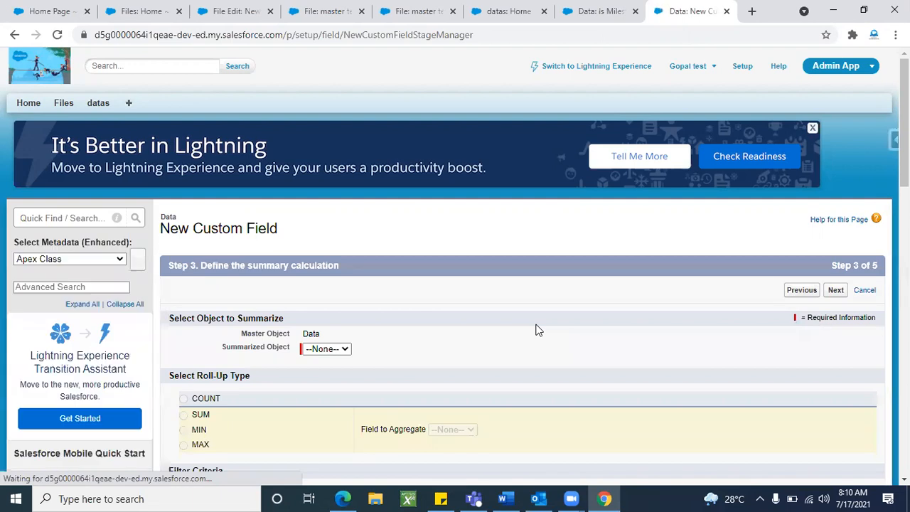
Define the summary calculation with Files as the summarized object and COUNT as the roll-up type, including all records.
scroll(463, 347, "down", 1)
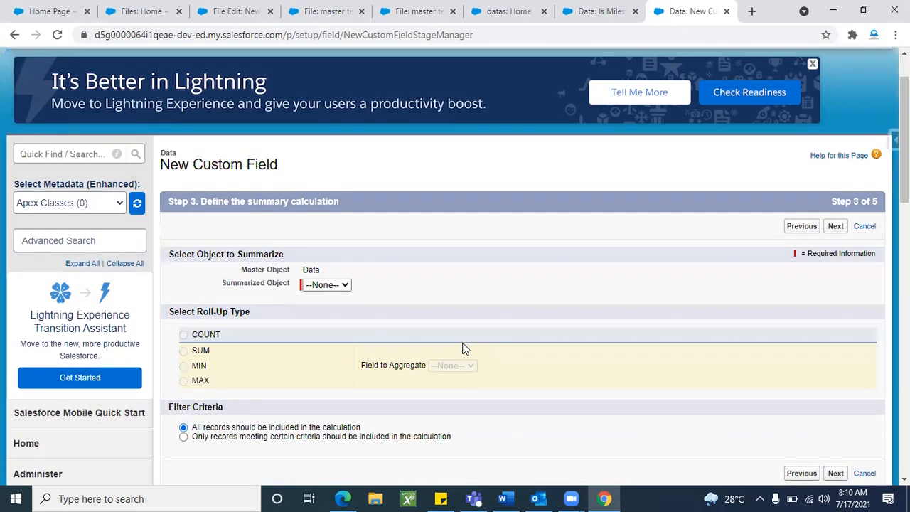
left_click(334, 286)
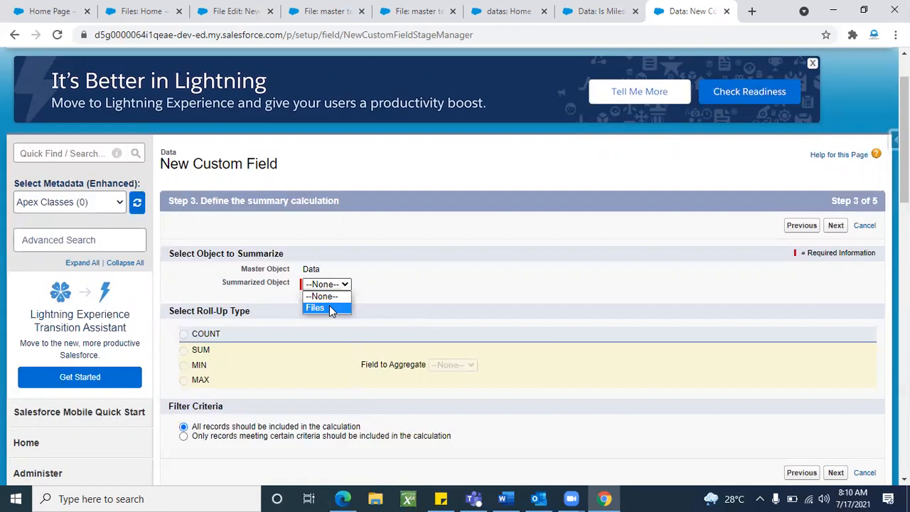
left_click(329, 307)
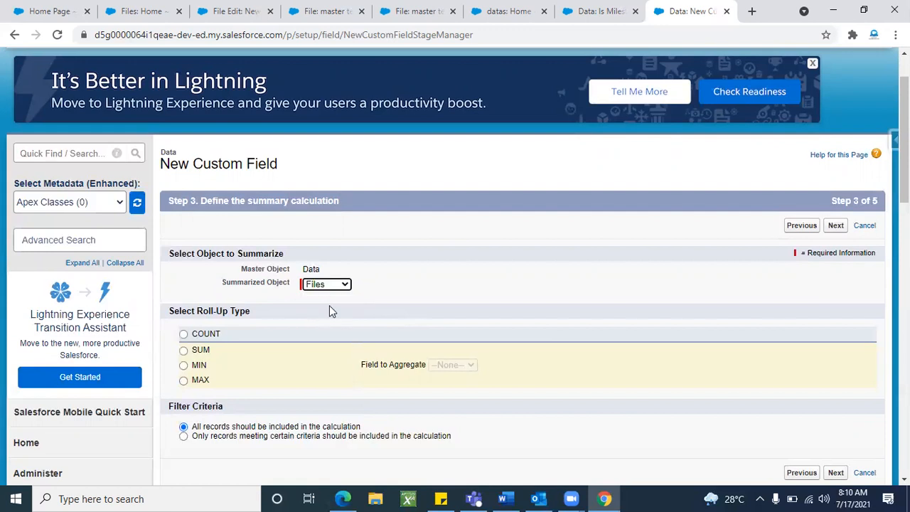
left_click(184, 334)
scroll(557, 285, "up", 1)
left_click(837, 246)
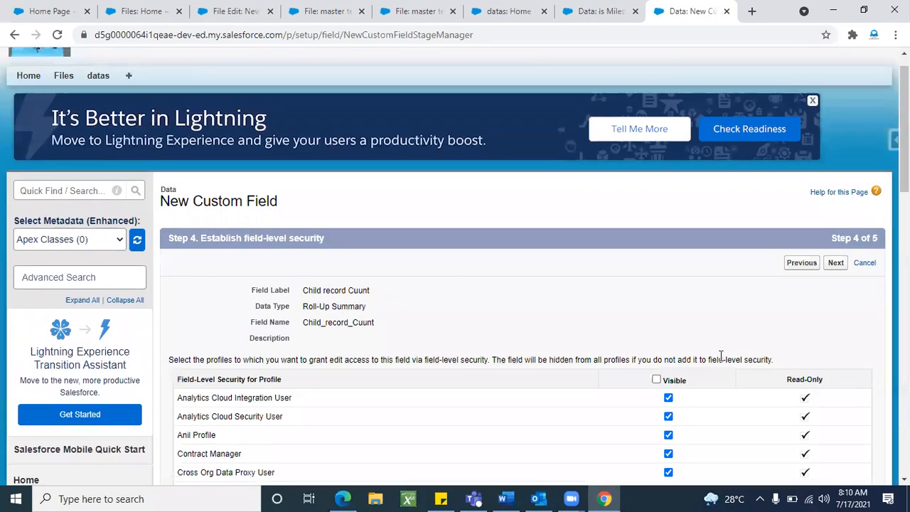
Make the field visible to all profiles, add it to the Data Layout, and save it.
left_click(657, 379)
left_click(833, 263)
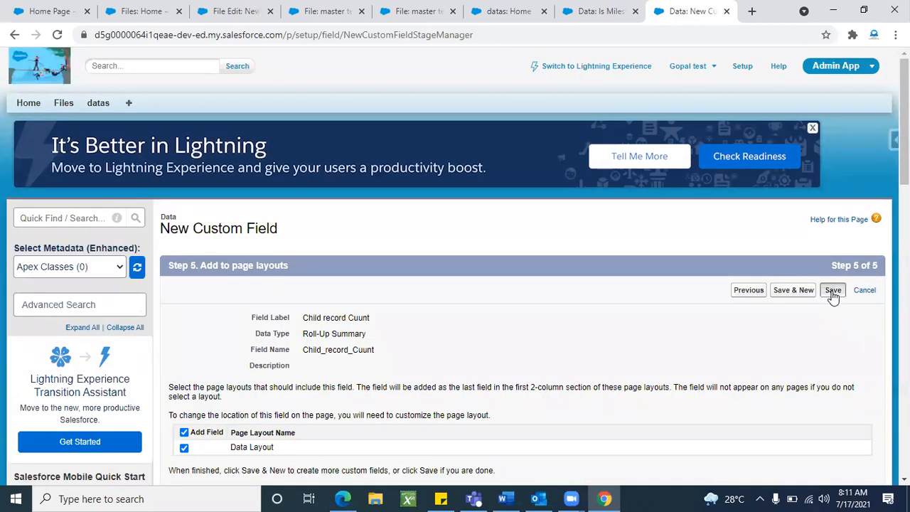
left_click(832, 290)
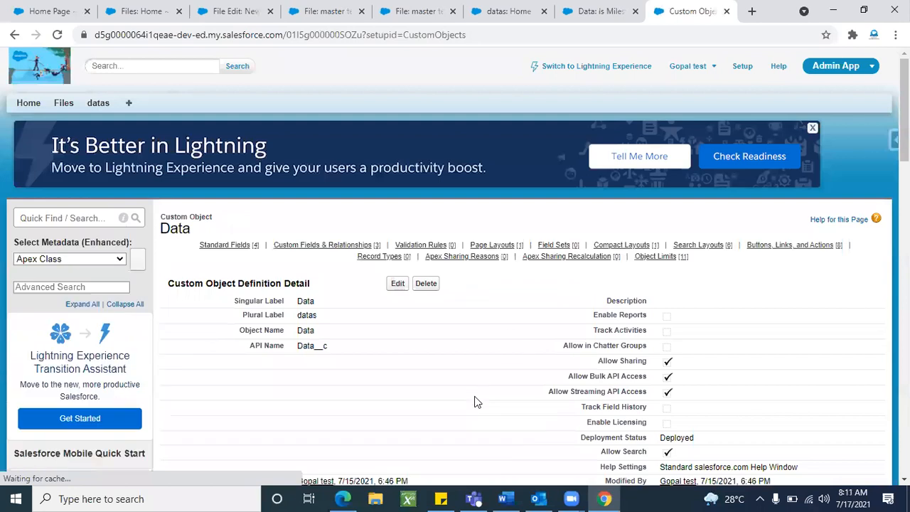
Examine the newly created roll-up summary field among the Data object's custom fields and relationships.
scroll(475, 401, "down", 4)
scroll(475, 401, "down", 3)
scroll(510, 240, "up", 1)
double_click(524, 229)
triple_click(524, 228)
left_click(524, 229)
double_click(524, 228)
double_click(551, 229)
left_click(533, 270)
scroll(533, 269, "up", 8)
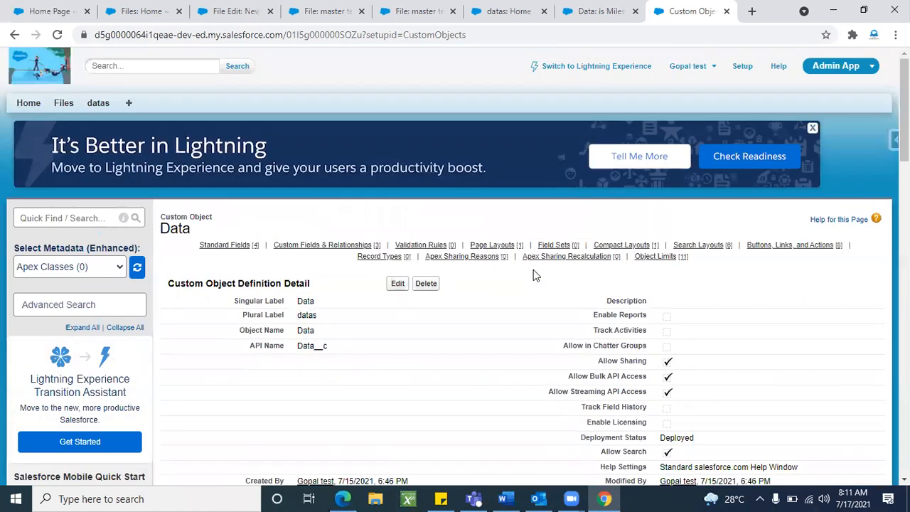
Reload the Is Milestone Billing test record and compare its Child record Cuunt value with the related Files (Data Requested) records.
left_click(619, 21)
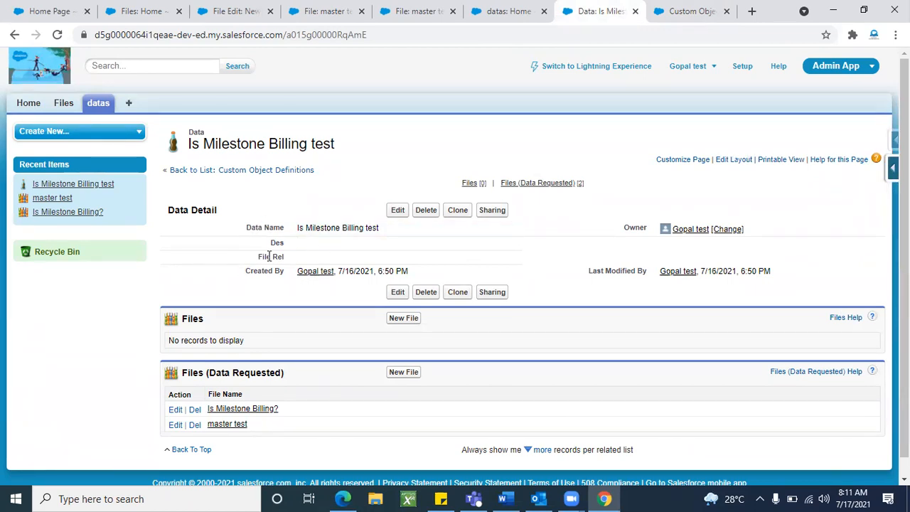
left_click(57, 36)
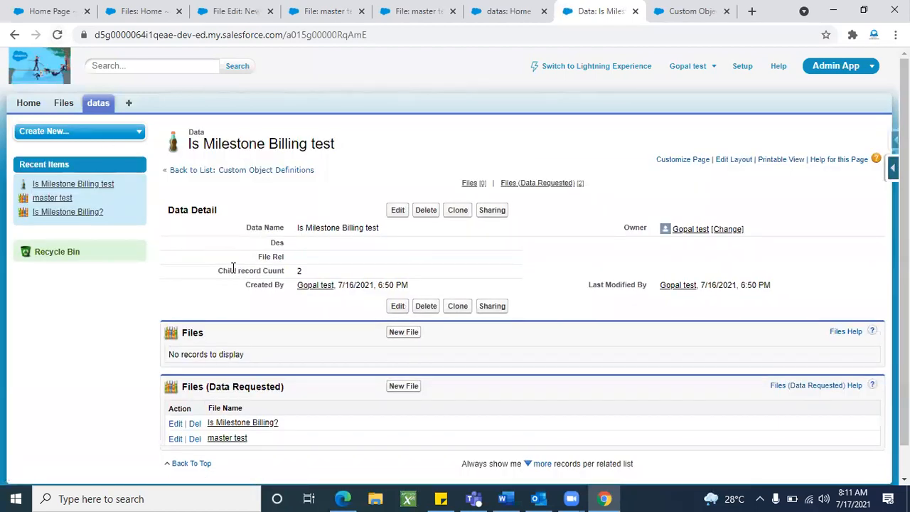
triple_click(233, 273)
double_click(233, 272)
triple_click(234, 272)
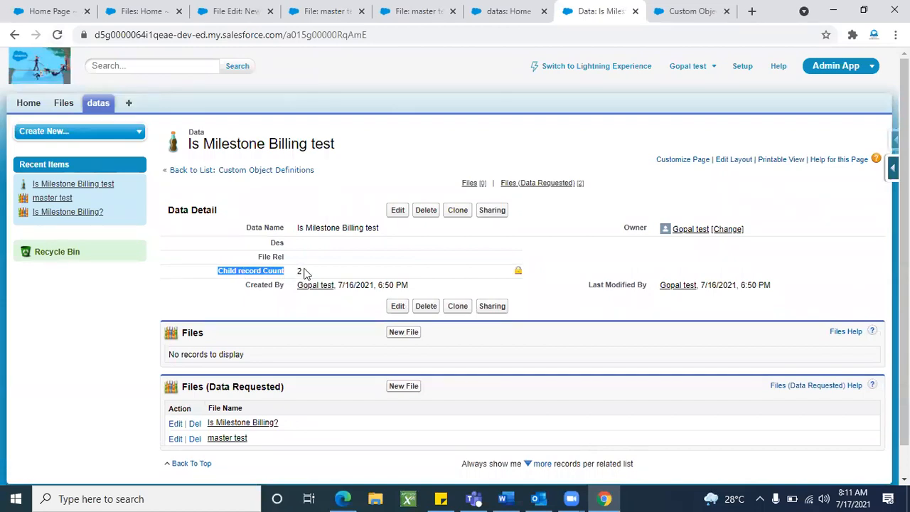
left_click(297, 354)
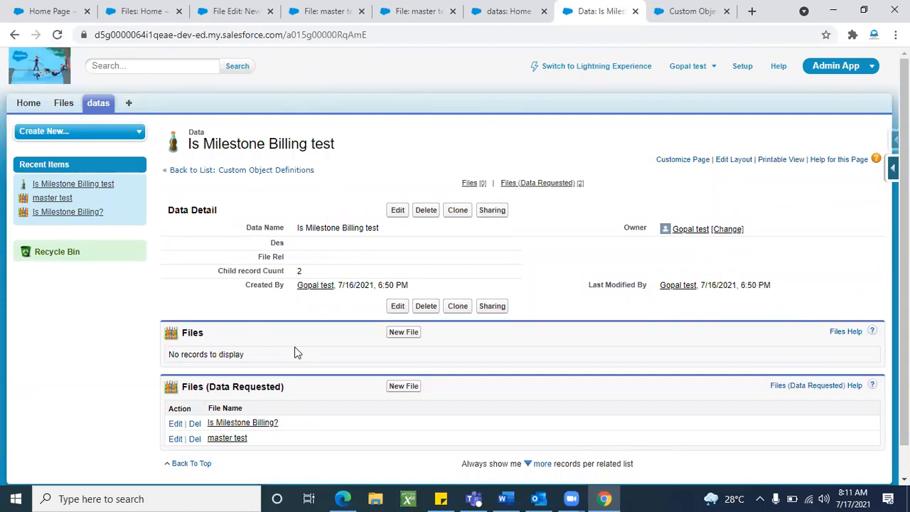
triple_click(264, 142)
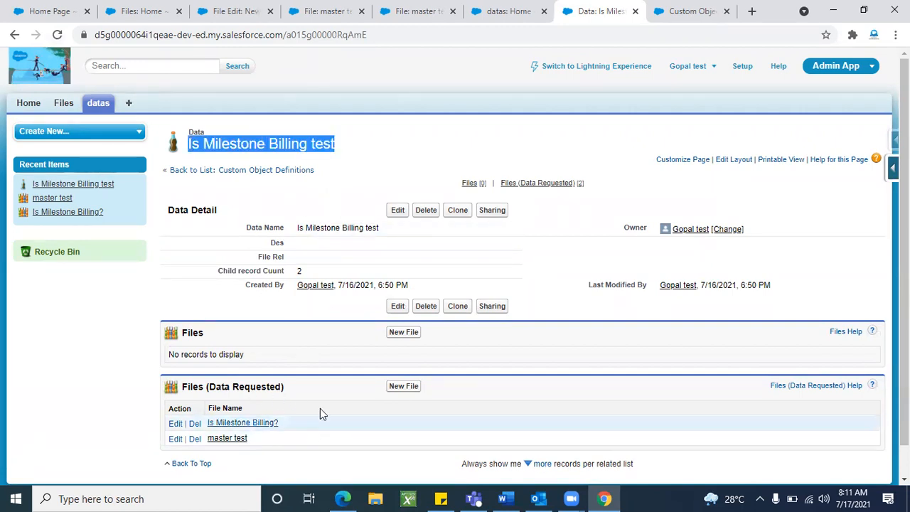
left_click(285, 375)
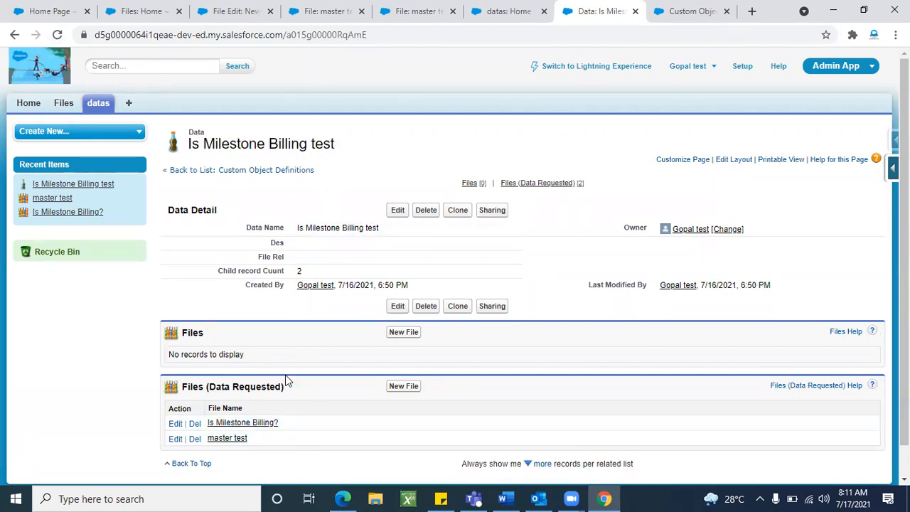
triple_click(232, 145)
left_click(292, 415)
Start a new Files record and set its File Name to tst.
left_click(64, 104)
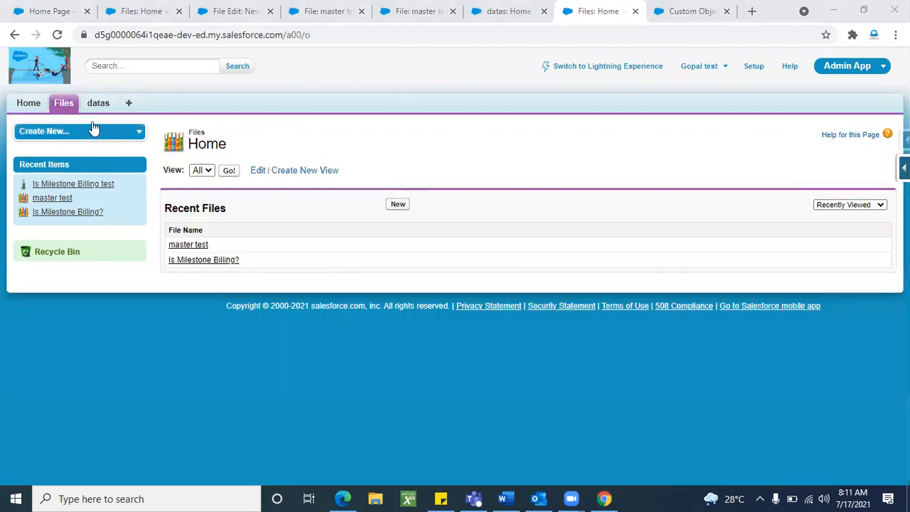
left_click(64, 104)
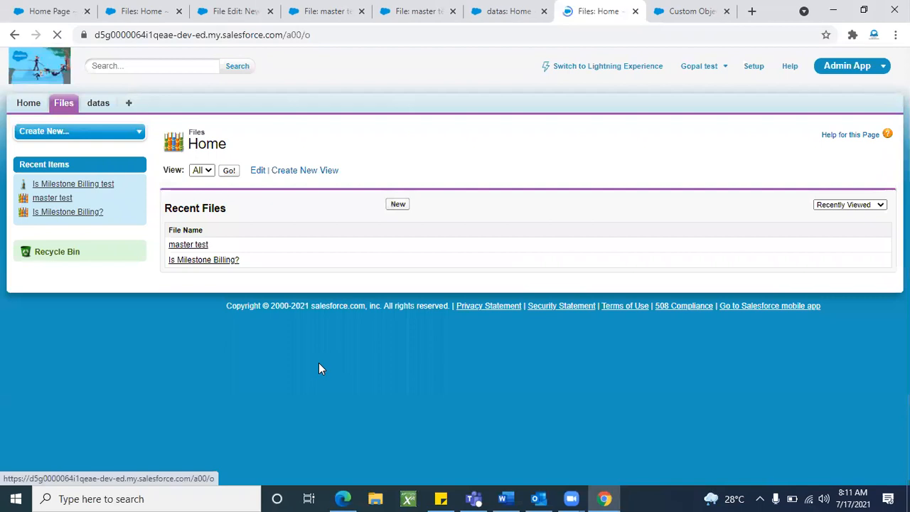
left_click(398, 206)
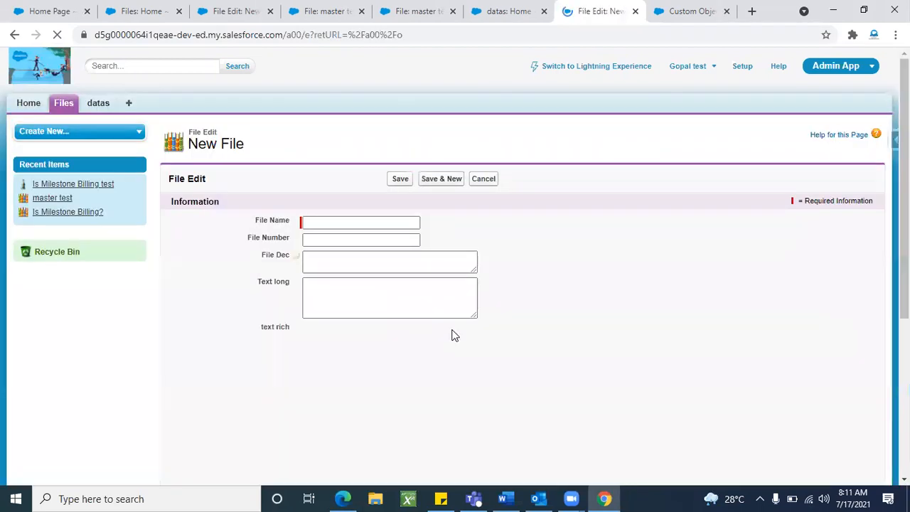
left_click(349, 222)
type("tst")
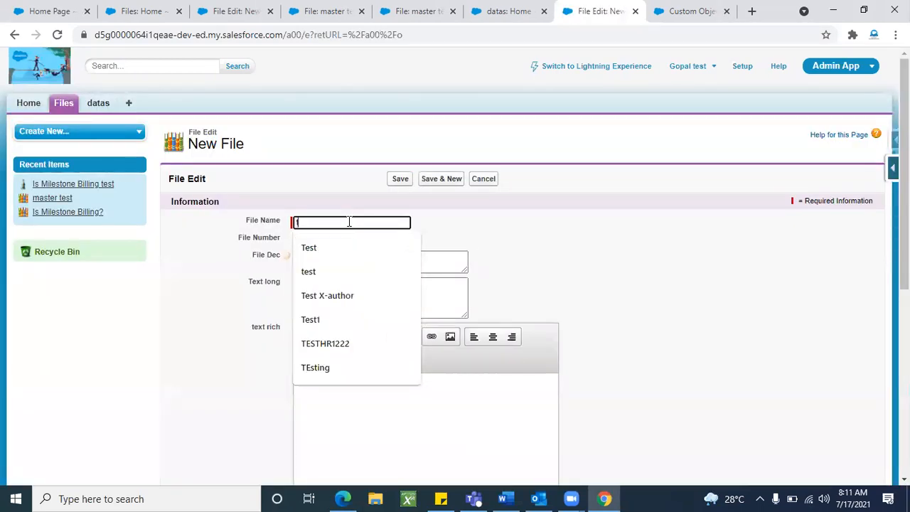
left_click(682, 280)
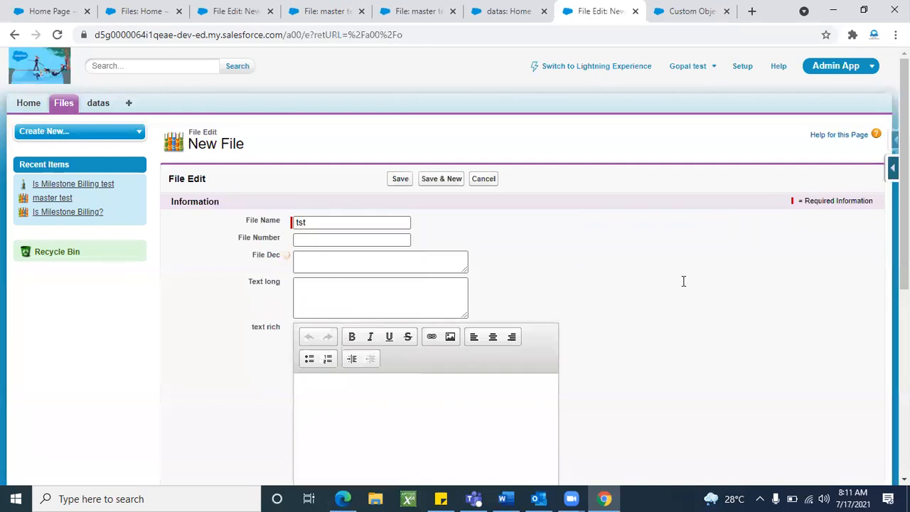
Fill in the required account number, choose Is Milestone Billing test as Data Requested, and save the file record.
scroll(683, 284, "down", 5)
left_click(333, 349)
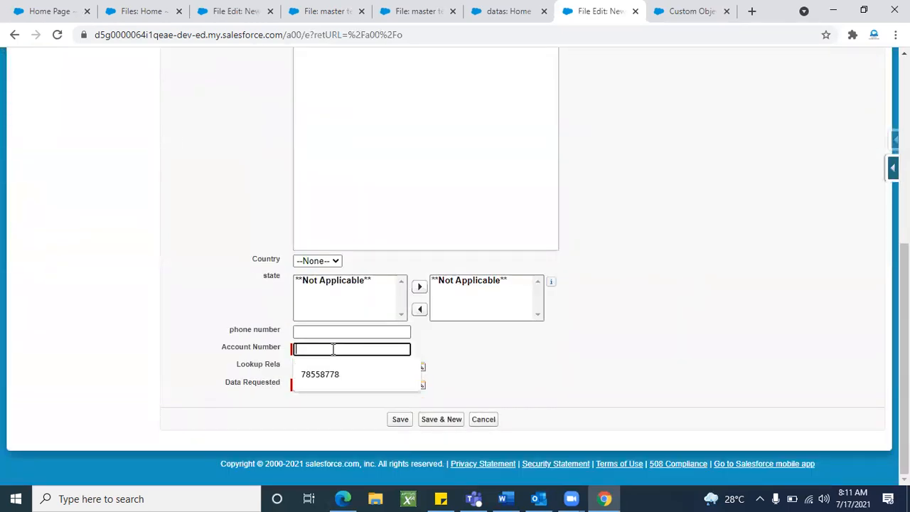
left_click(313, 369)
left_click(477, 372)
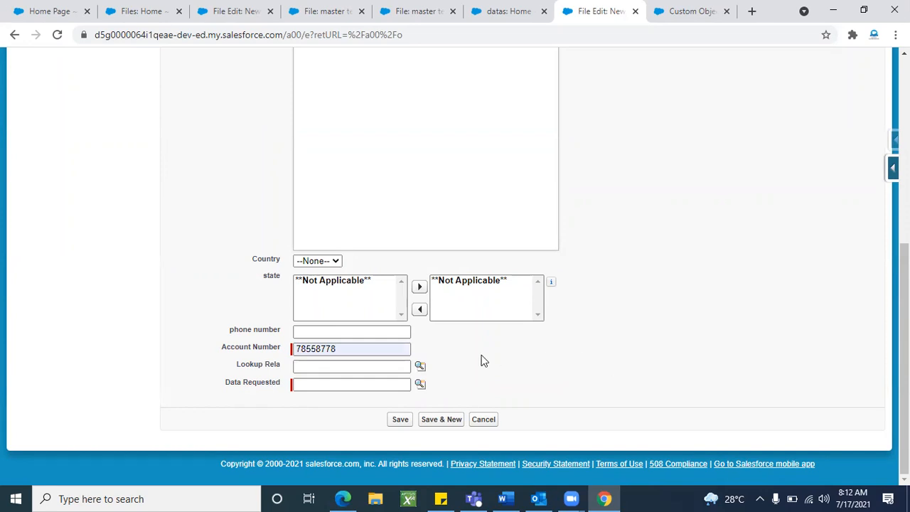
left_click(420, 384)
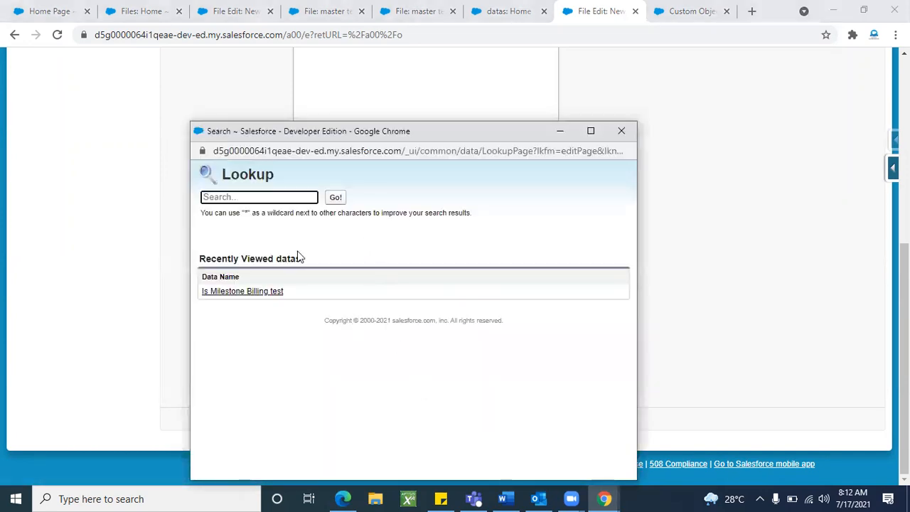
left_click(260, 299)
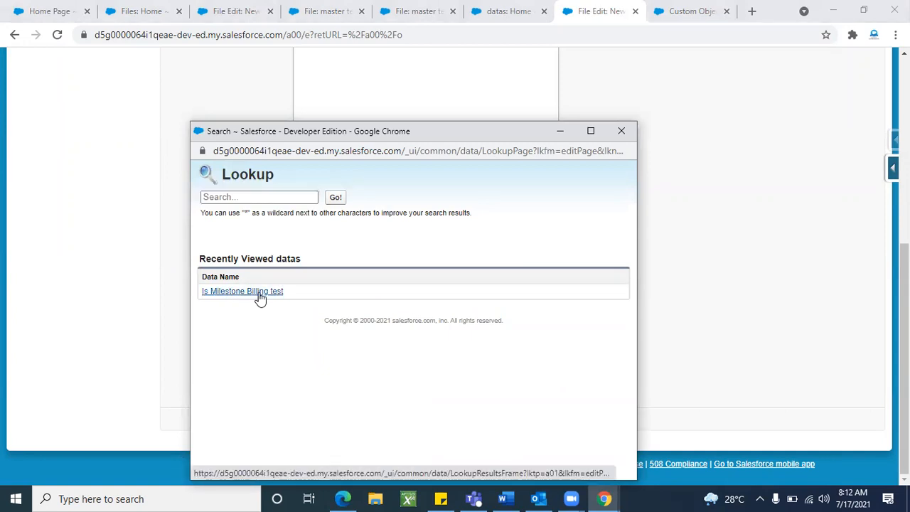
left_click(395, 419)
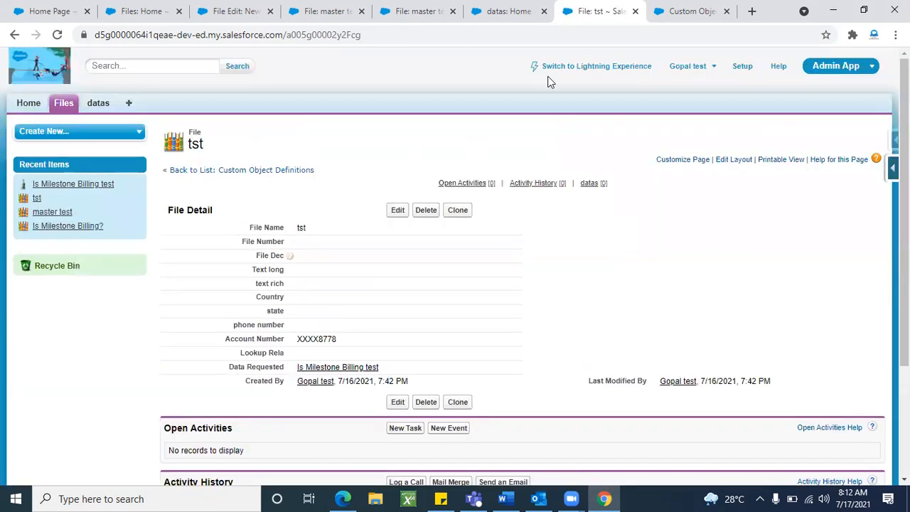
Open the Is Milestone Billing test data record in a separate browser tab and compare its Child record Cuunt with the related files.
right_click(102, 108)
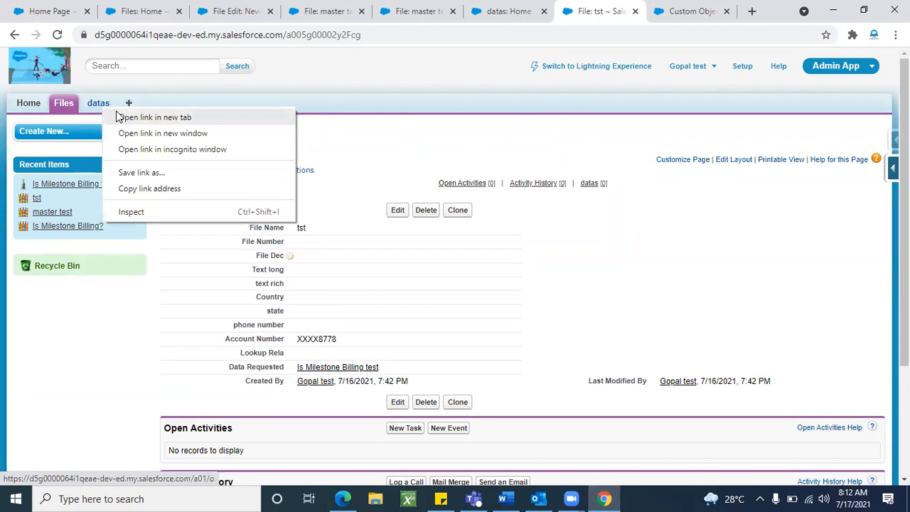
left_click(120, 116)
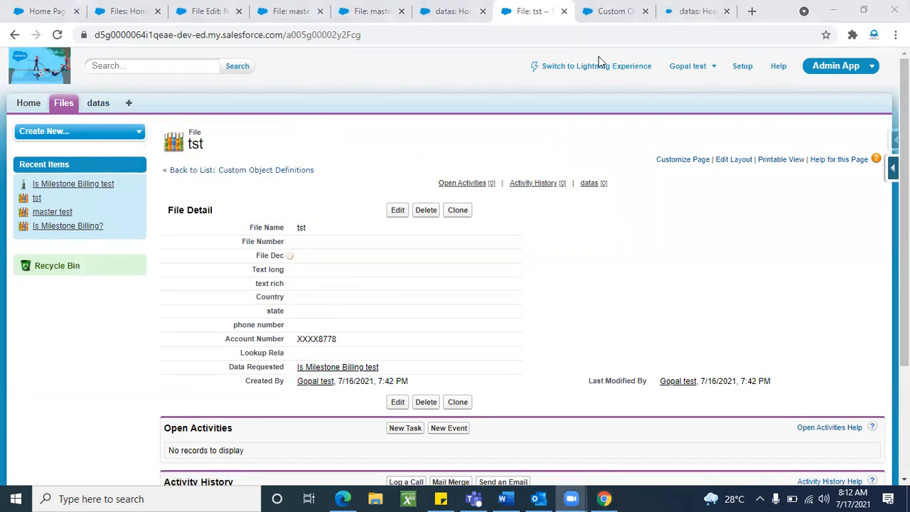
key("ctrl+9")
key("ctrl+shift+Page_Up")
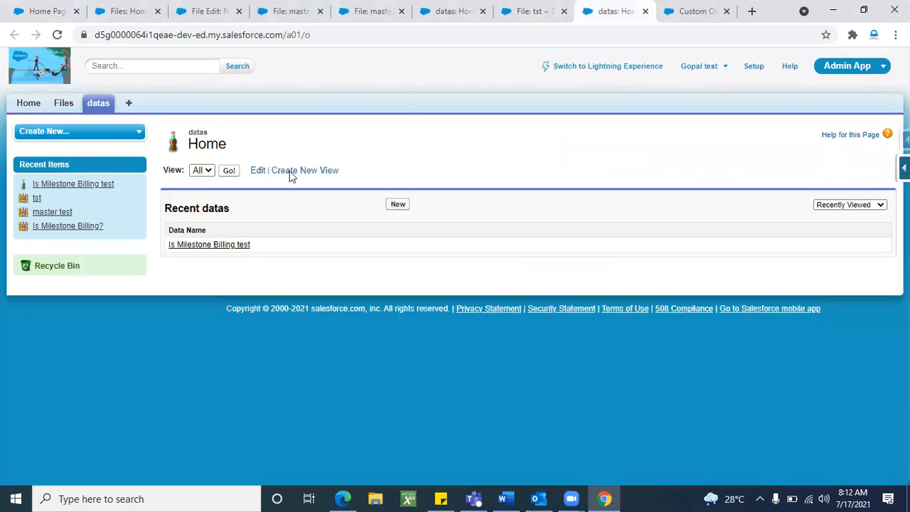
left_click(217, 246)
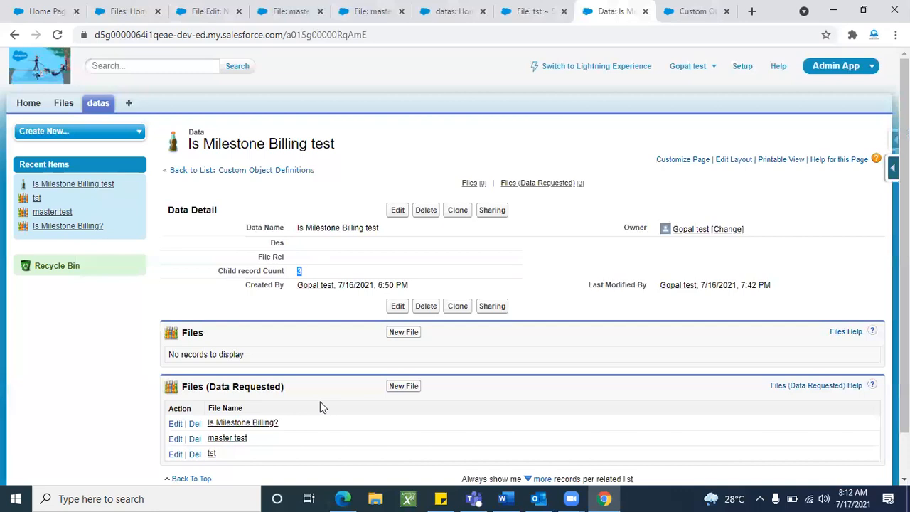
left_click(288, 338)
scroll(287, 337, "down", 1)
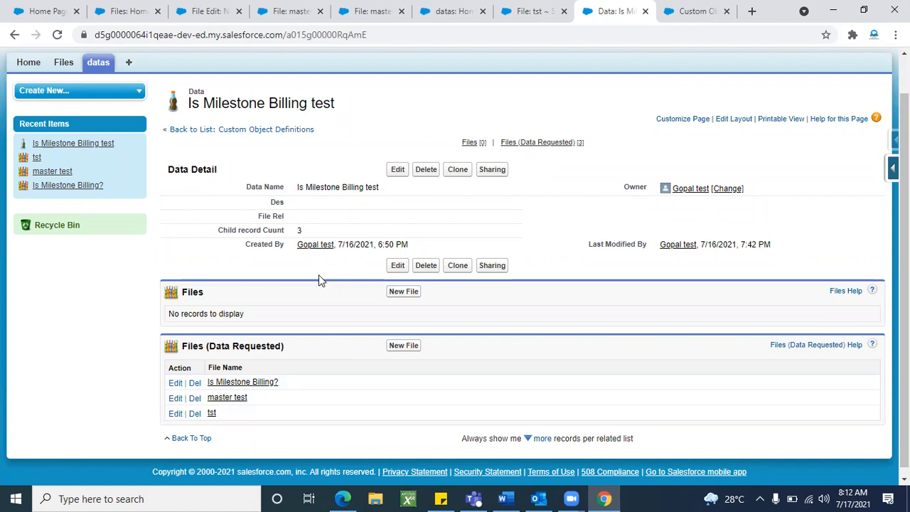
double_click(299, 230)
scroll(315, 326, "up", 1)
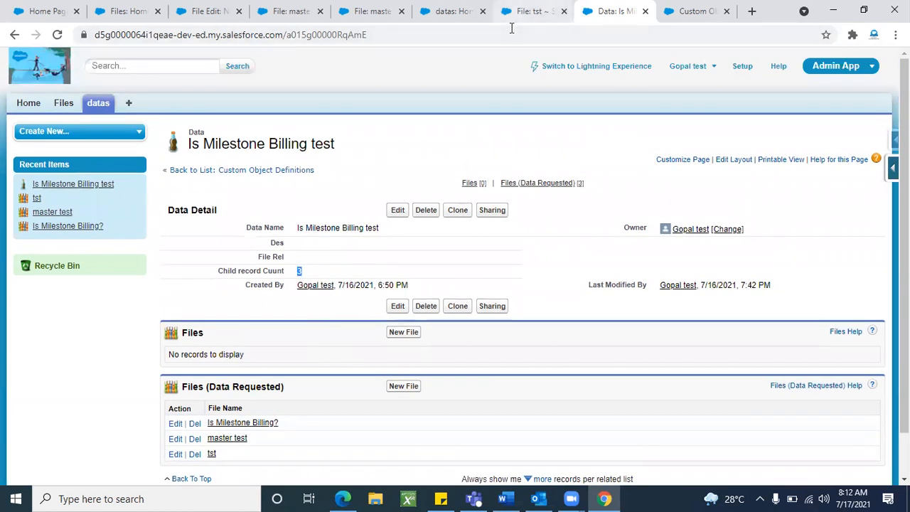
Clone the tst file record as tst account, fill in the required account number, and save it.
left_click(527, 11)
left_click(458, 210)
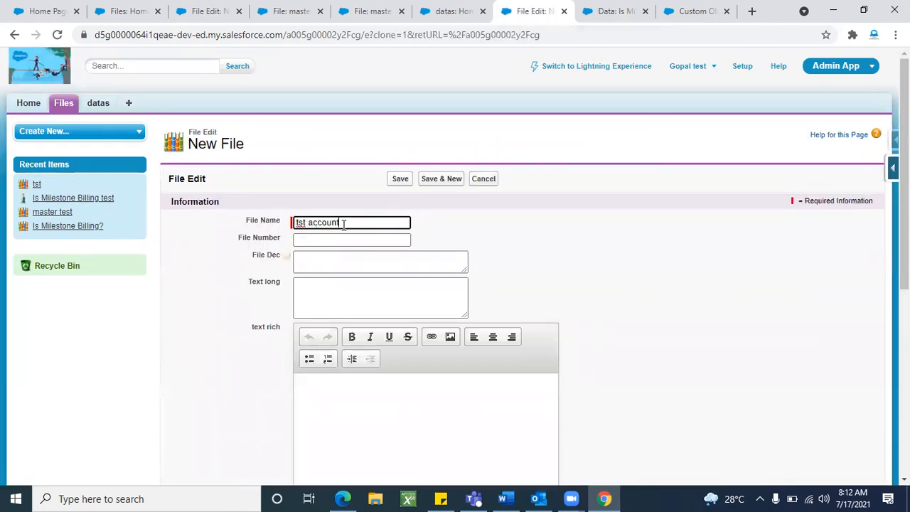
left_click(400, 179)
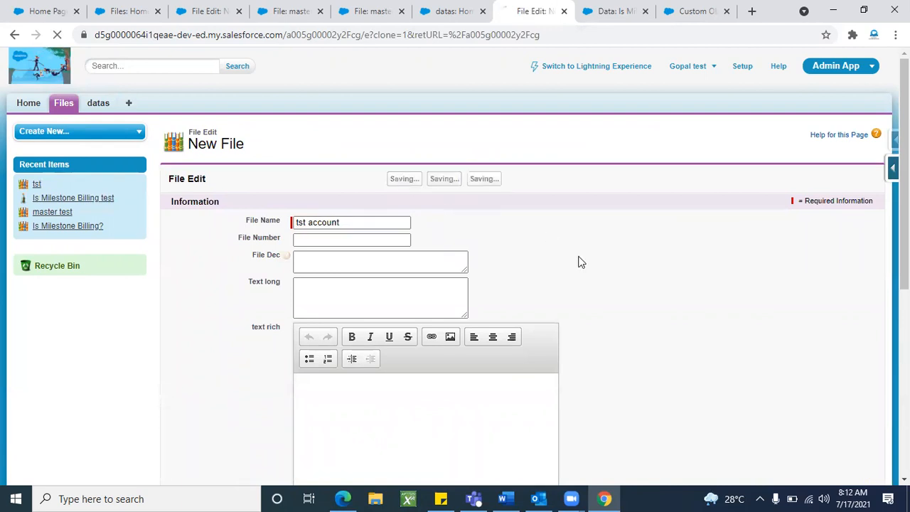
scroll(578, 262, "down", 7)
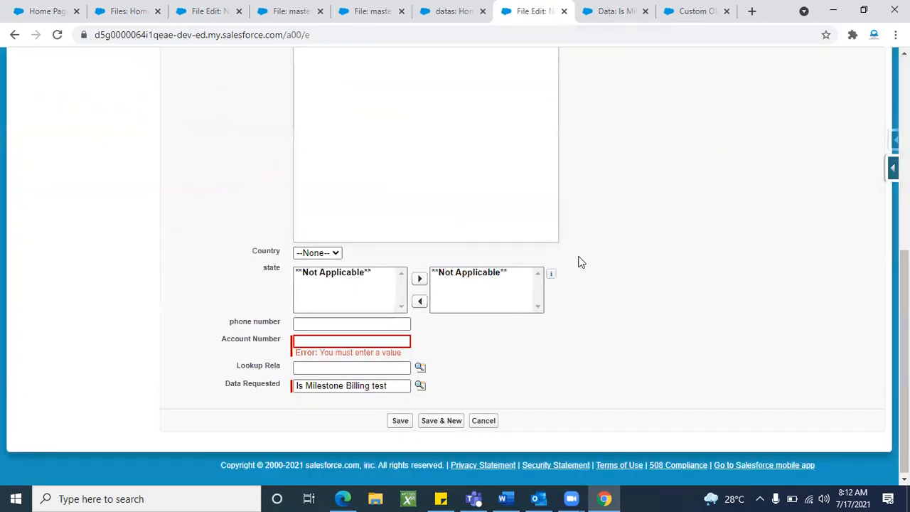
left_click(331, 344)
left_click(331, 358)
left_click(400, 421)
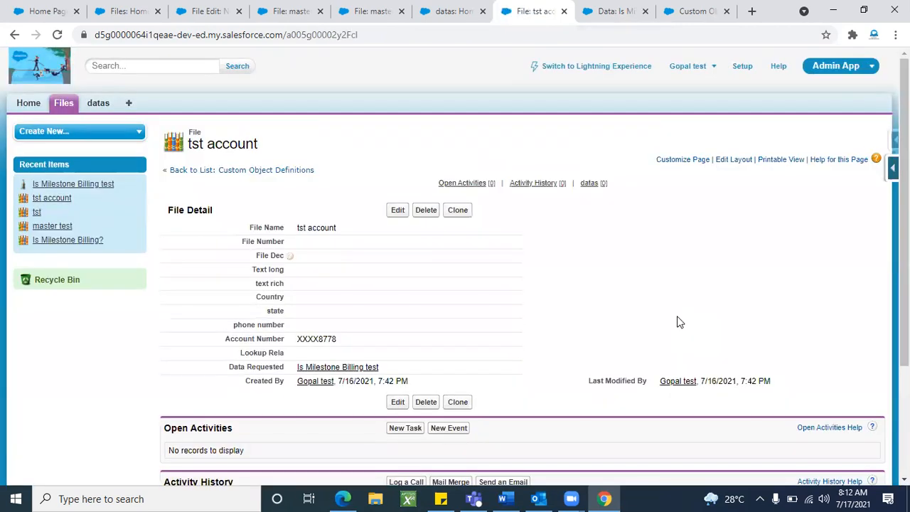
Reload the Is Milestone Billing test record to check its Child record Cuunt after adding tst account.
left_click(624, 18)
left_click(57, 34)
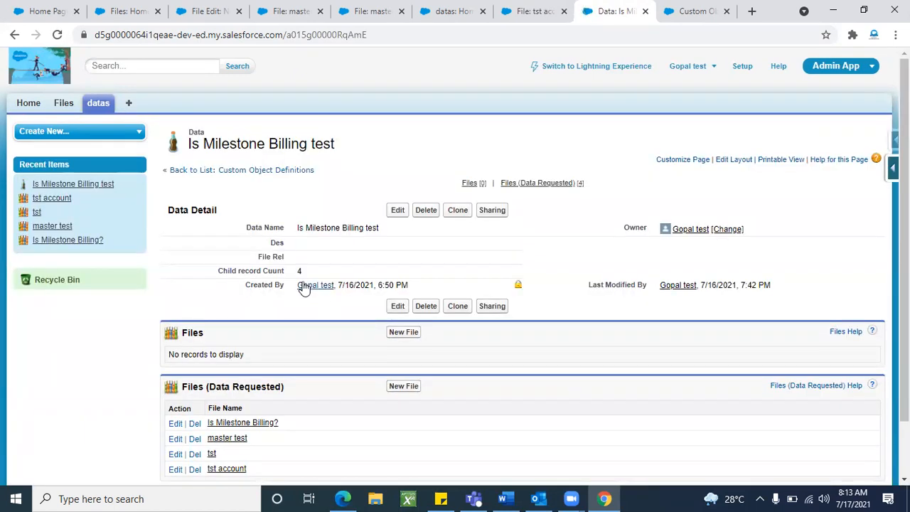
Clone the tst account file record as tst account1, fill in the required account number, and save it.
left_click(528, 21)
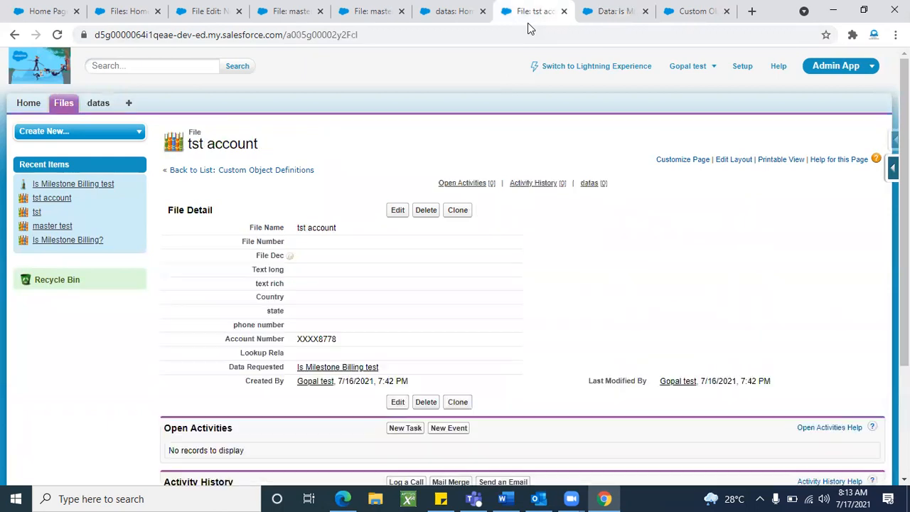
left_click(460, 212)
scroll(630, 356, "down", 4)
left_click(386, 349)
left_click(346, 377)
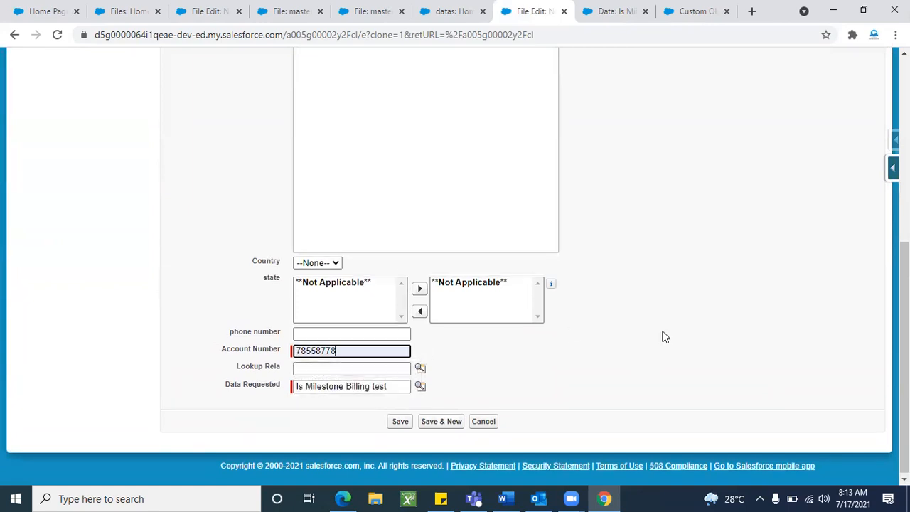
scroll(663, 335, "up", 5)
left_click(381, 228)
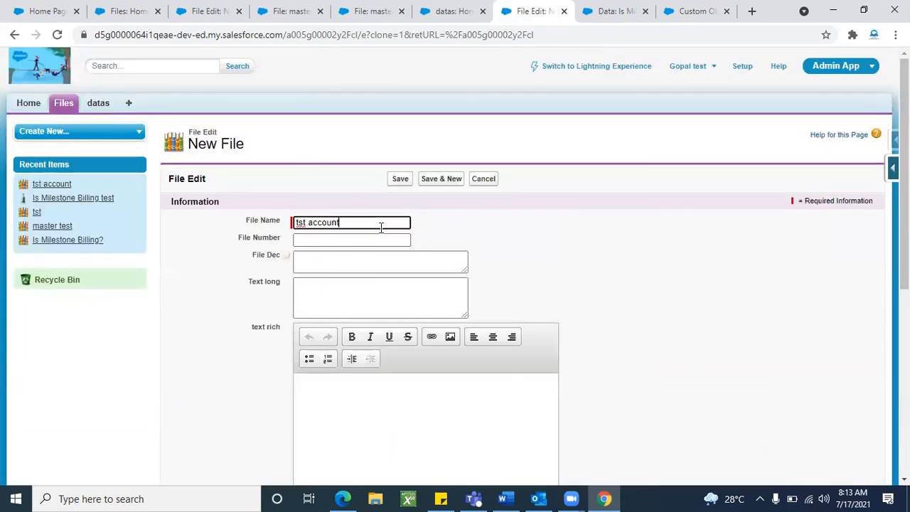
left_click(400, 178)
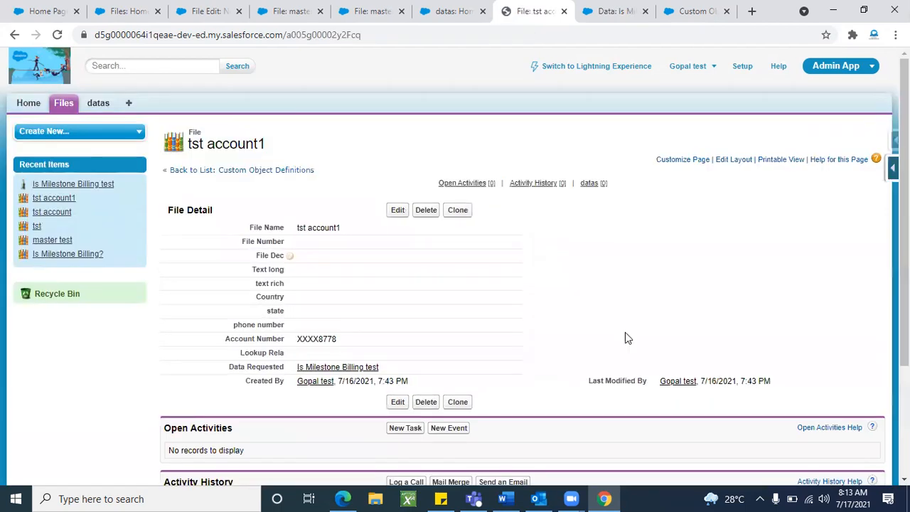
scroll(625, 335, "down", 2)
Reload the Is Milestone Billing test record and compare its Child record Cuunt with the Files (Data Requested) list.
left_click(639, 20)
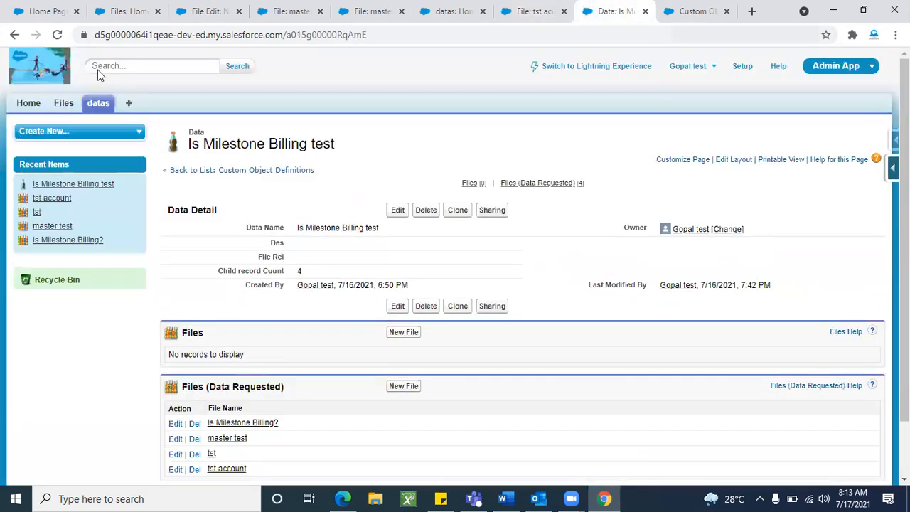
left_click(57, 34)
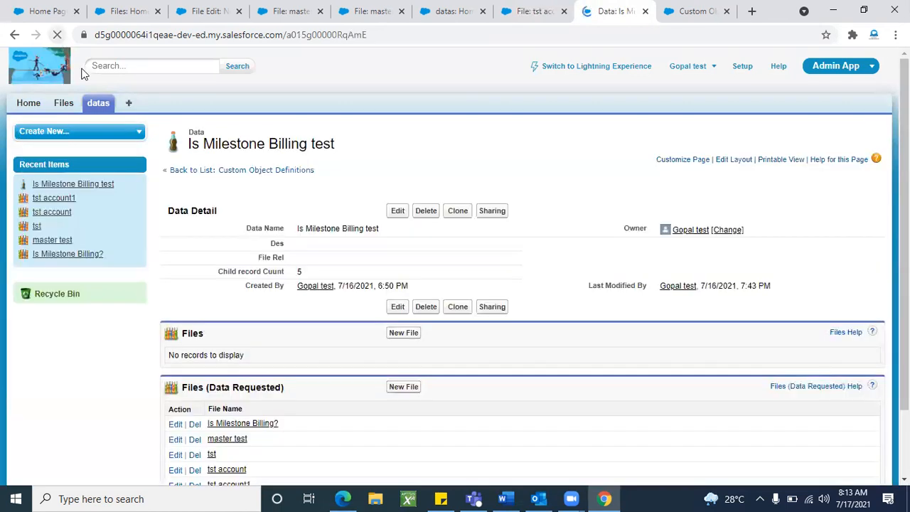
double_click(299, 270)
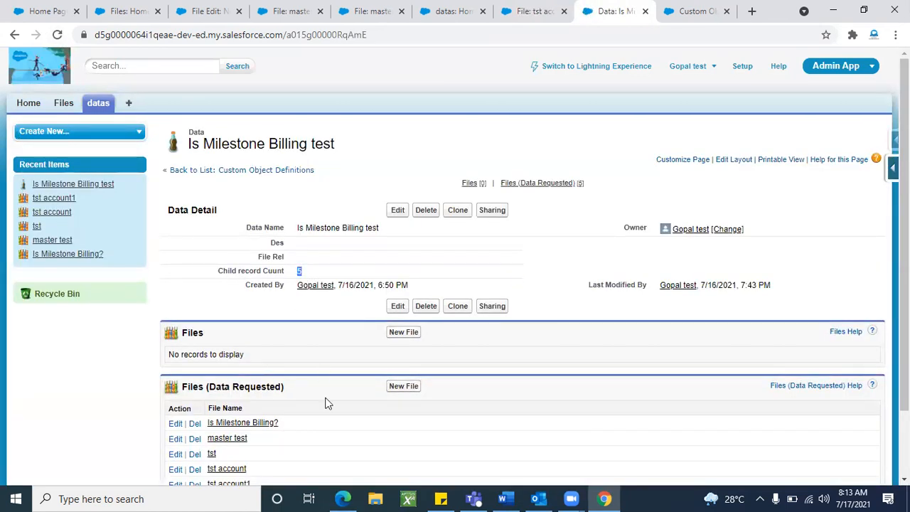
scroll(325, 400, "down", 2)
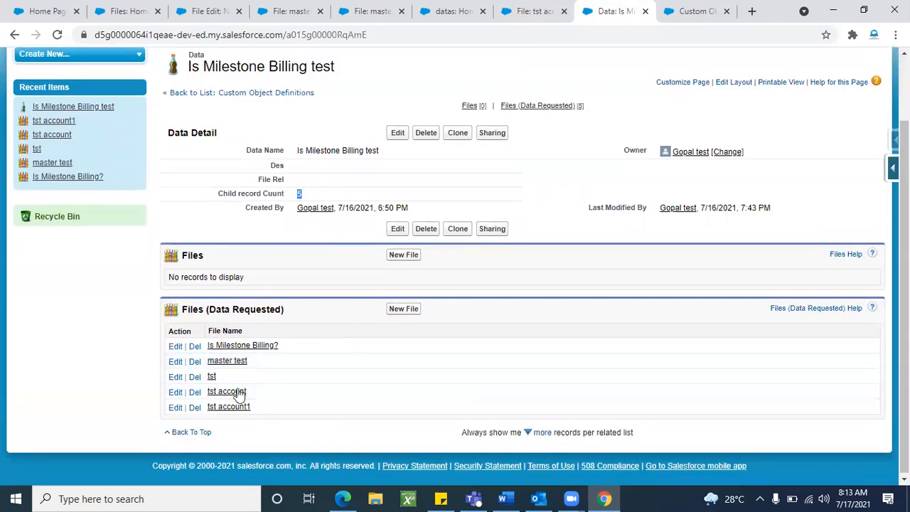
scroll(292, 361, "up", 2)
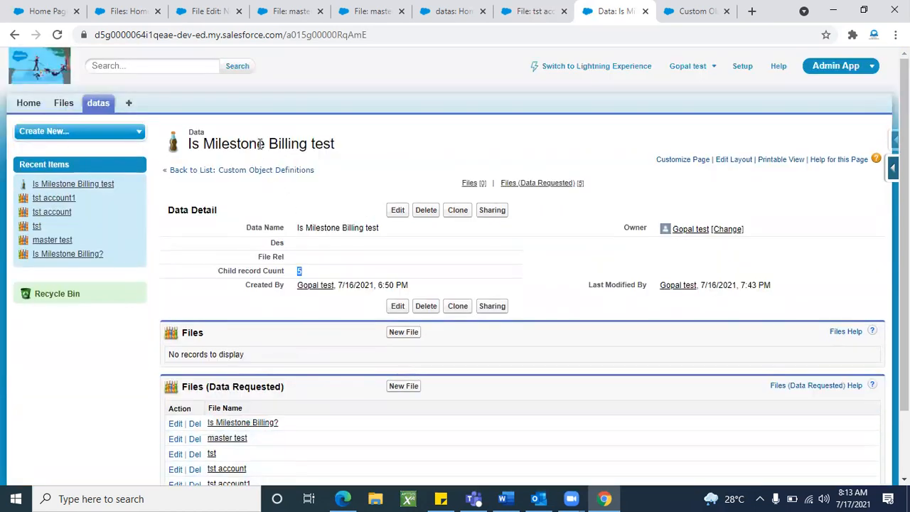
triple_click(260, 144)
triple_click(260, 144)
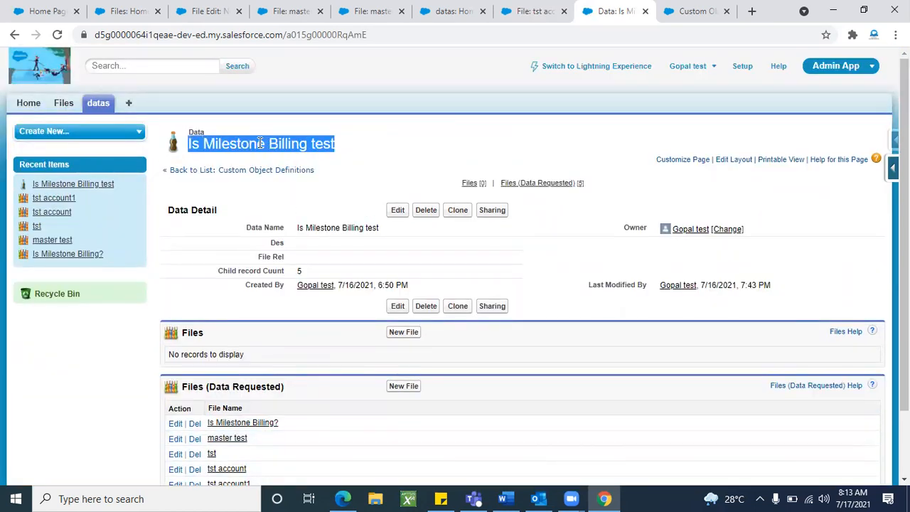
scroll(306, 361, "down", 2)
scroll(315, 359, "up", 2)
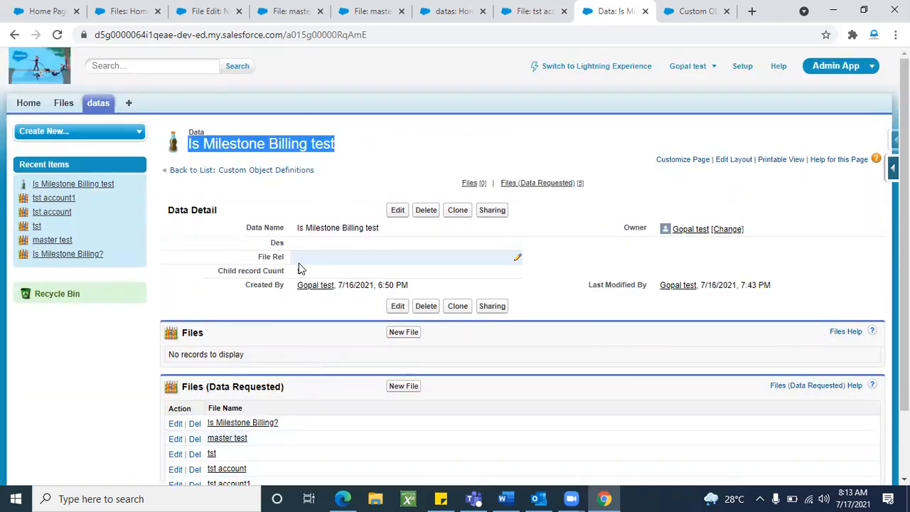
Create a new Data record named count check and save it.
left_click(256, 145)
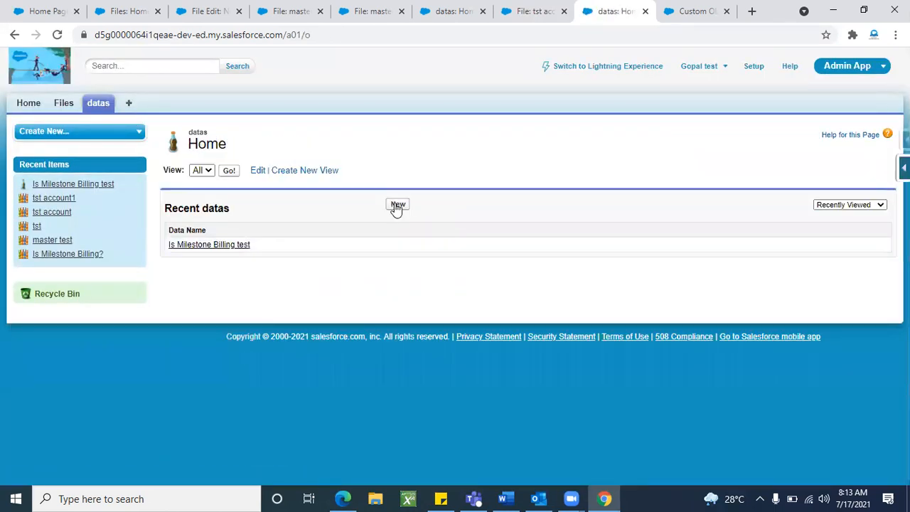
left_click(396, 205)
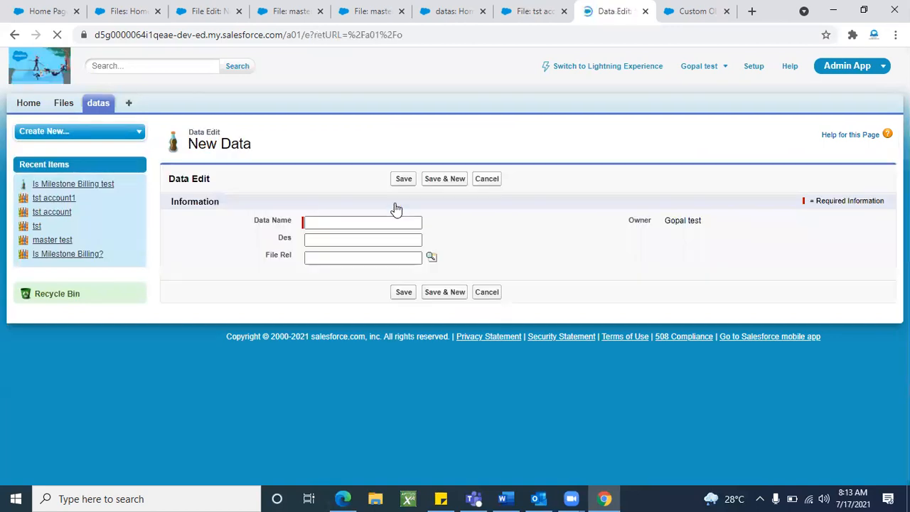
left_click(366, 226)
type("cou")
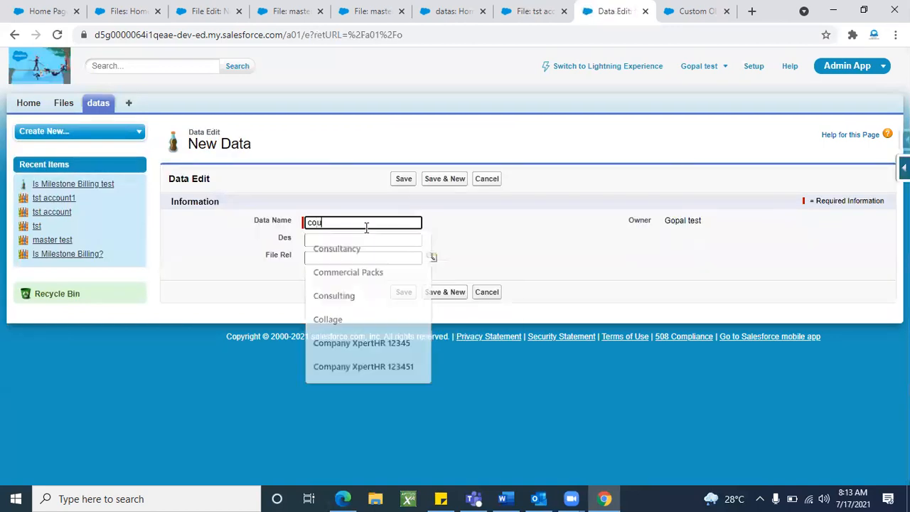
type("nt check")
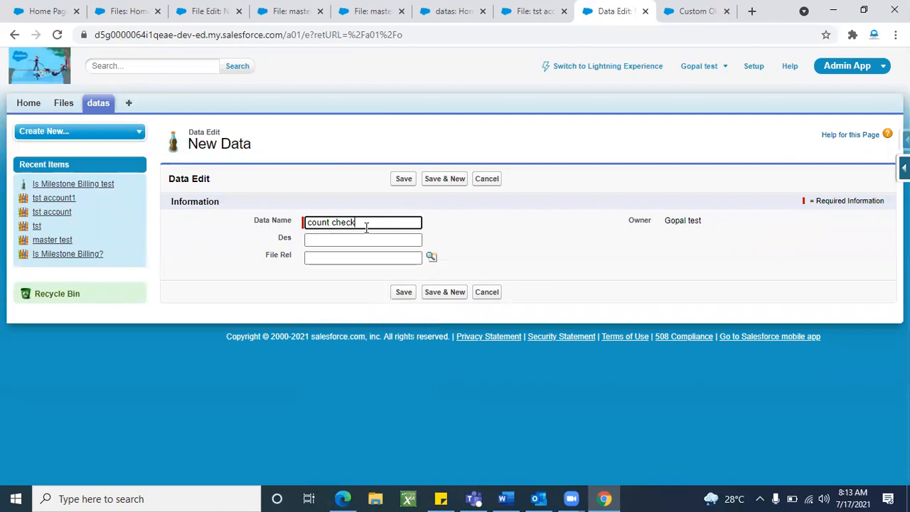
left_click(400, 178)
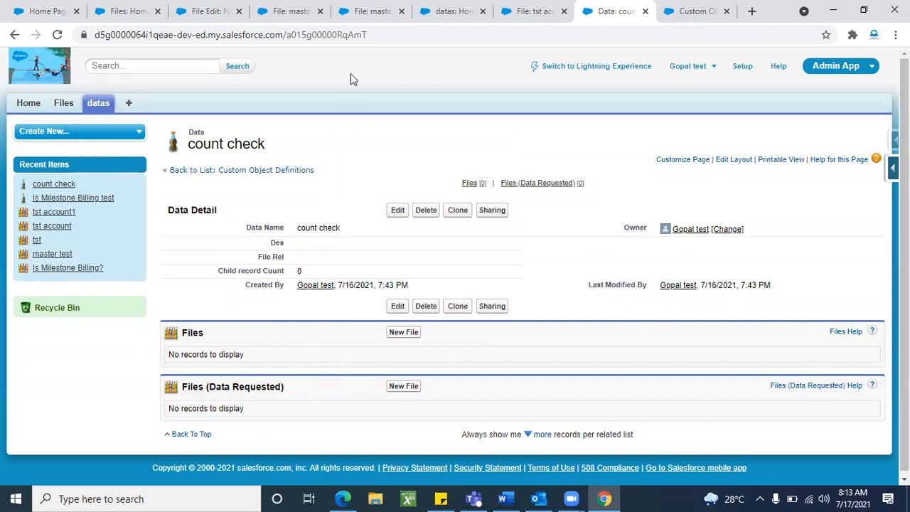
Start a new file record, fill in the file name and required account number, and open the Data Requested lookup.
left_click(538, 20)
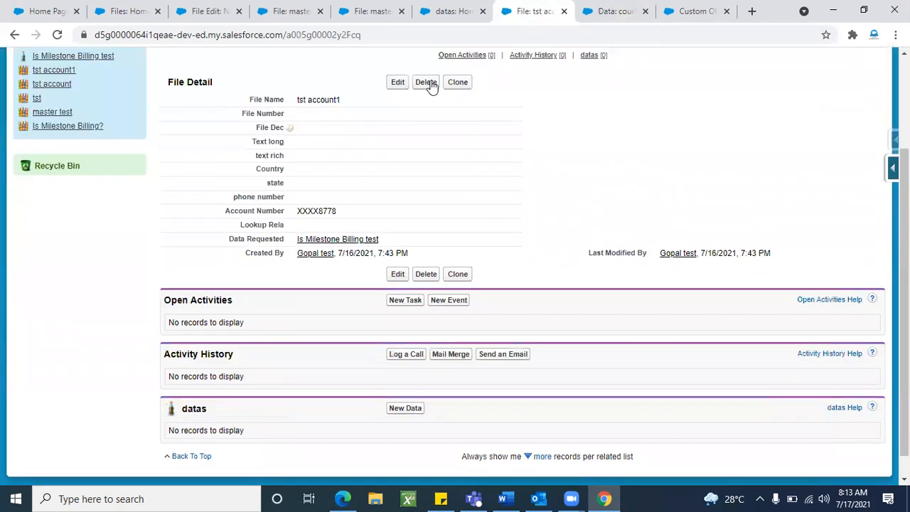
scroll(284, 221, "up", 3)
left_click(72, 106)
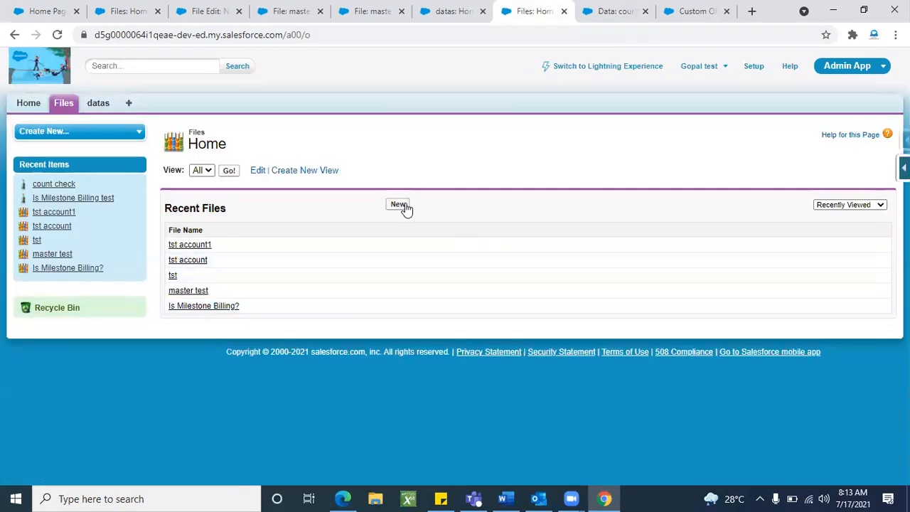
left_click(399, 205)
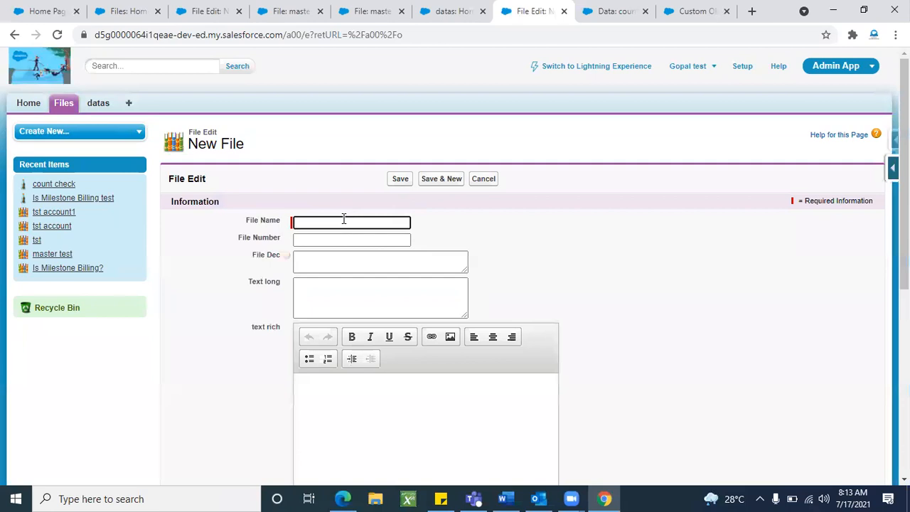
left_click(343, 221)
type("gopal test")
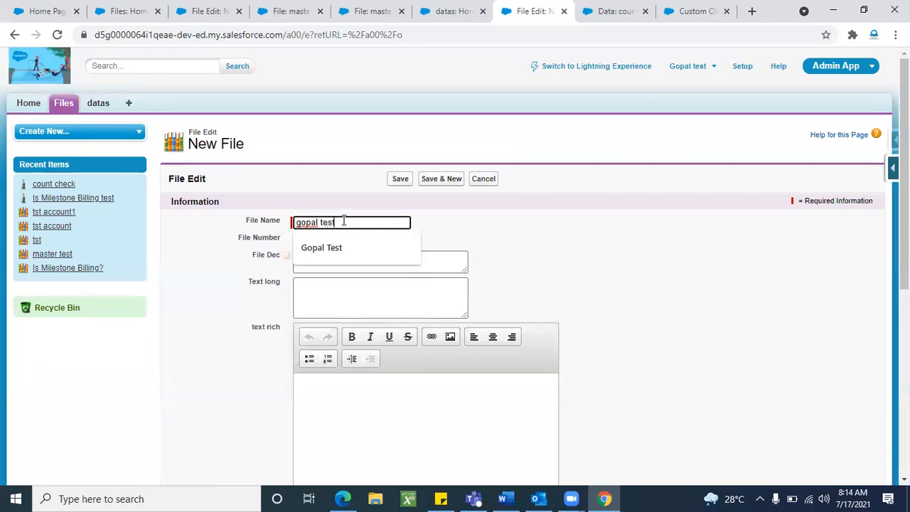
scroll(555, 252, "down", 5)
left_click(386, 347)
left_click(336, 374)
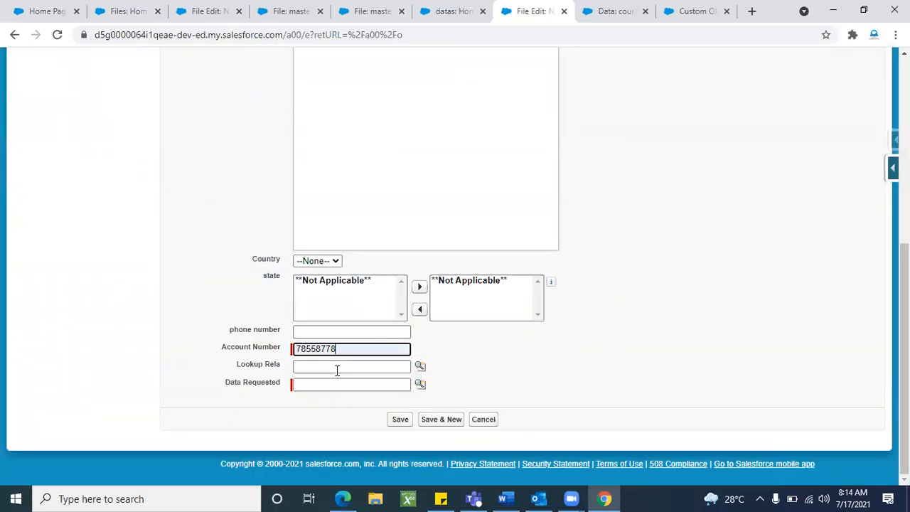
left_click(420, 385)
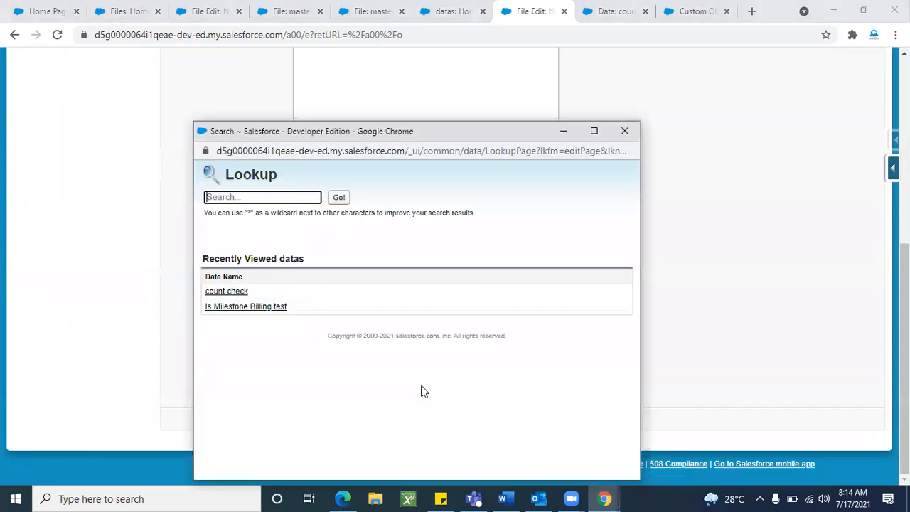
left_click_drag(385, 131, 342, 62)
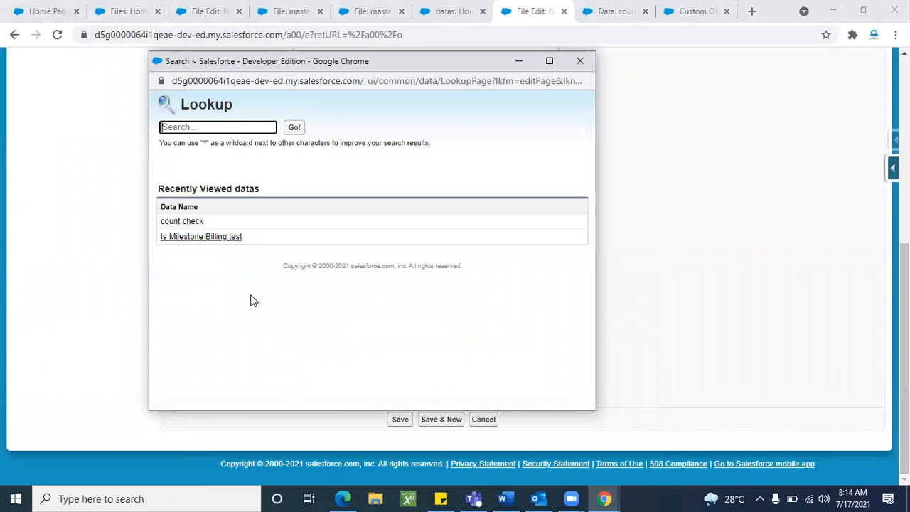
Compare the Child record Cuunt and related files of the Is Milestone Billing test and count check records.
left_click(602, 22)
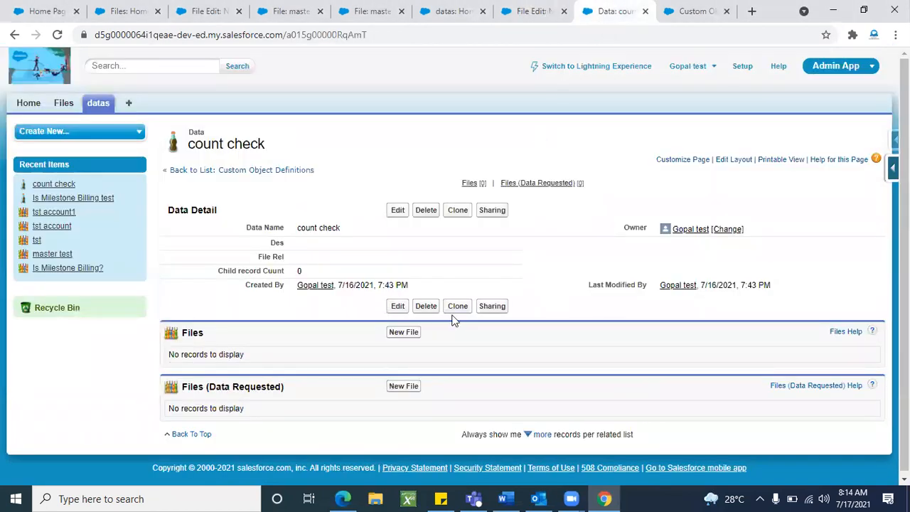
left_click(694, 10)
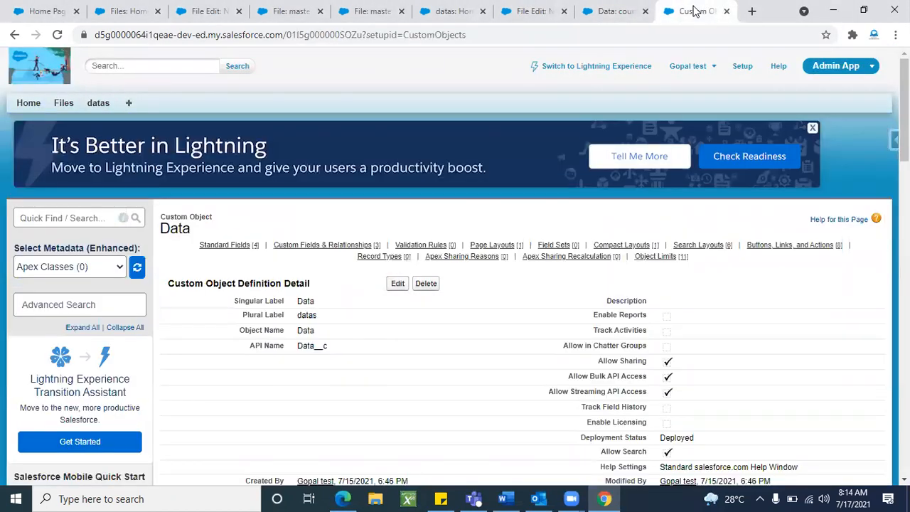
left_click(610, 11)
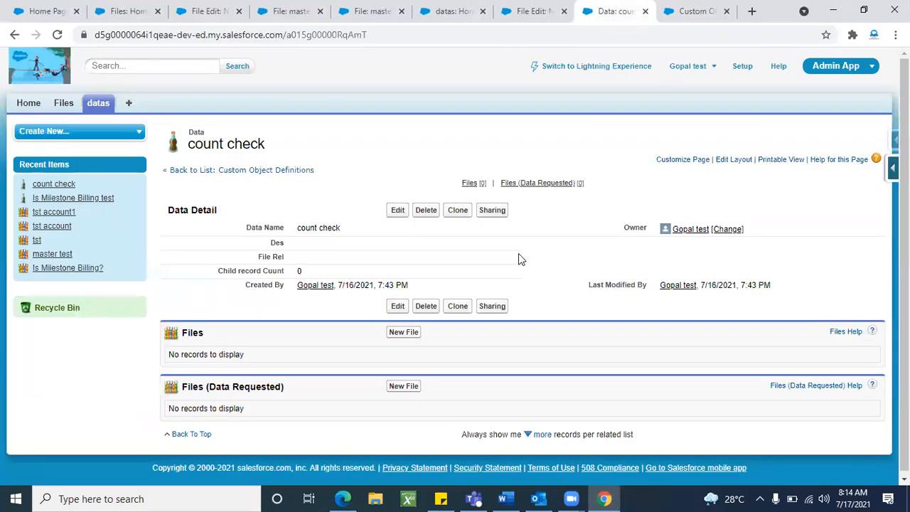
left_click(98, 103)
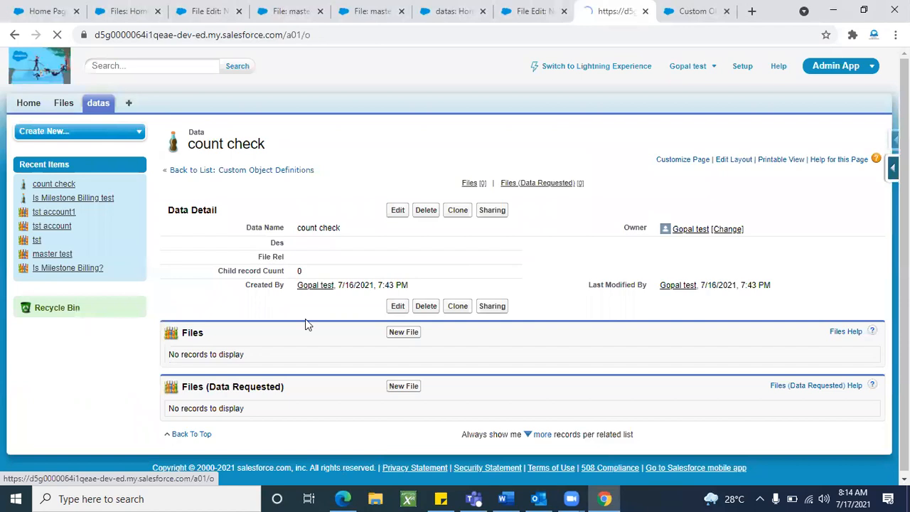
left_click(195, 261)
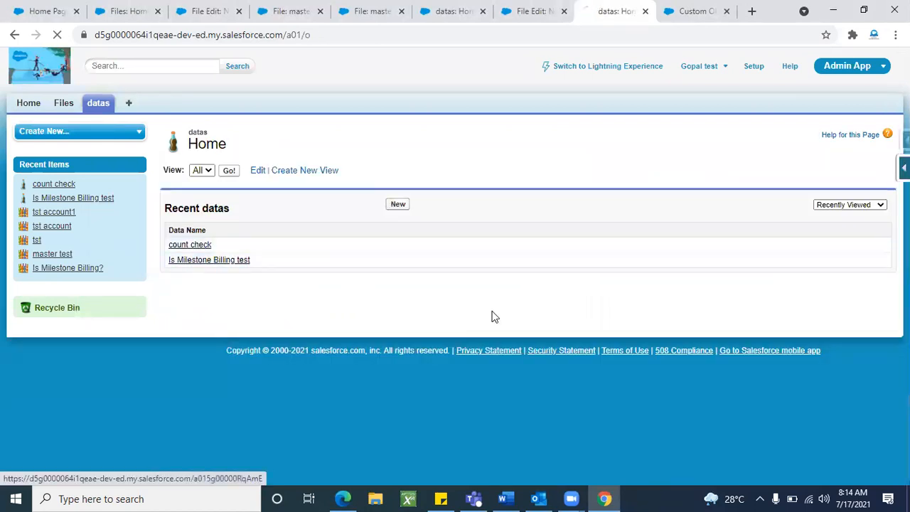
double_click(299, 270)
scroll(306, 370, "down", 1)
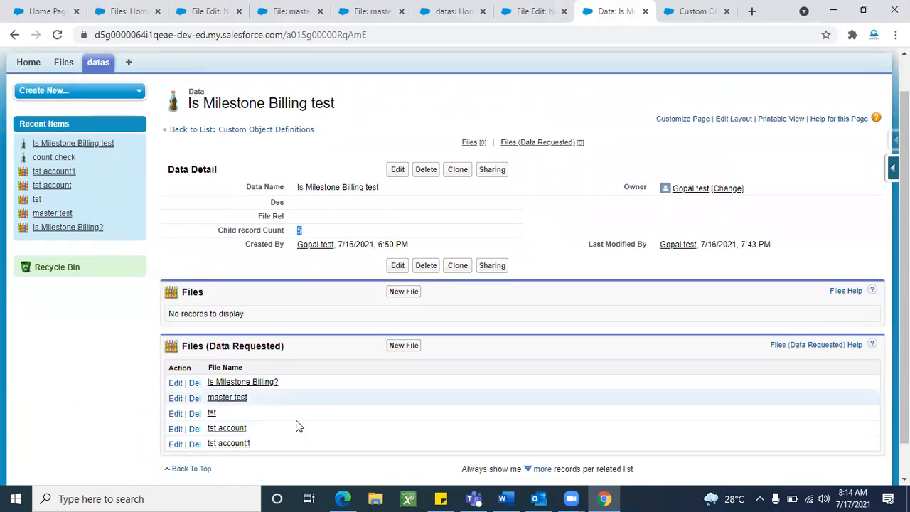
left_click(368, 318)
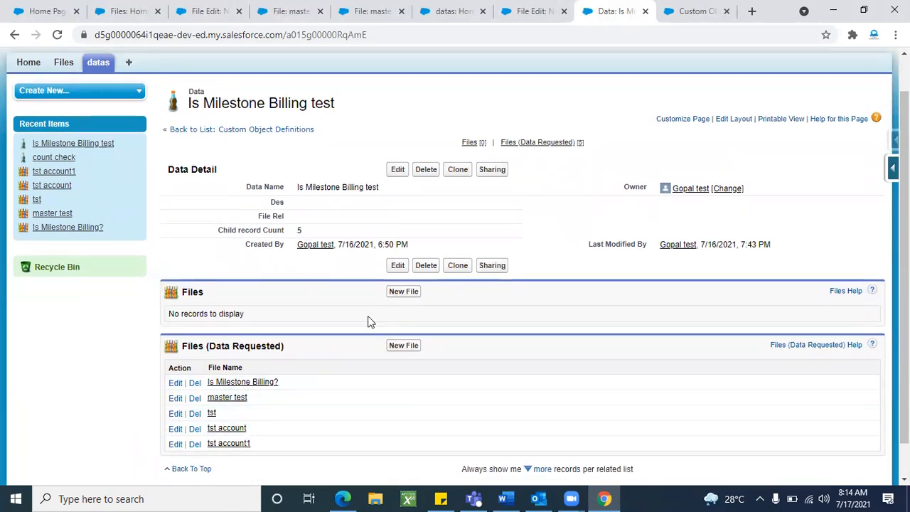
left_click(97, 63)
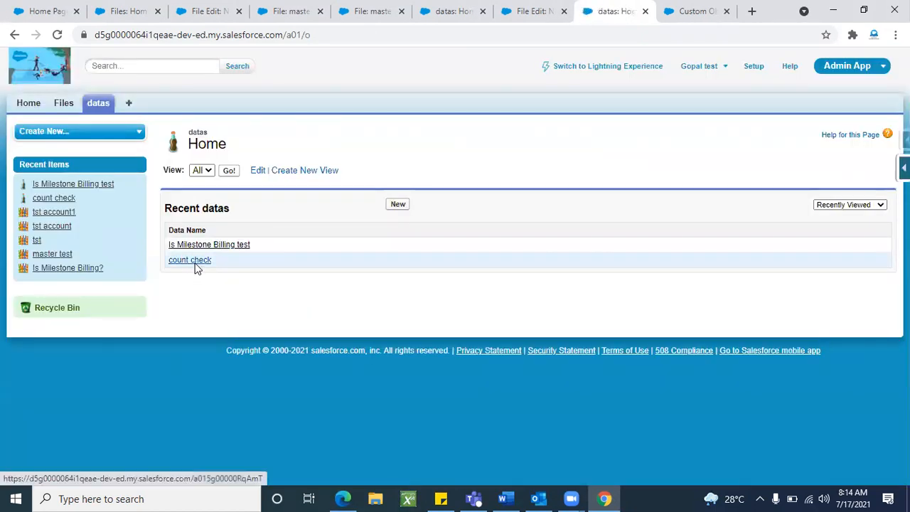
left_click(192, 262)
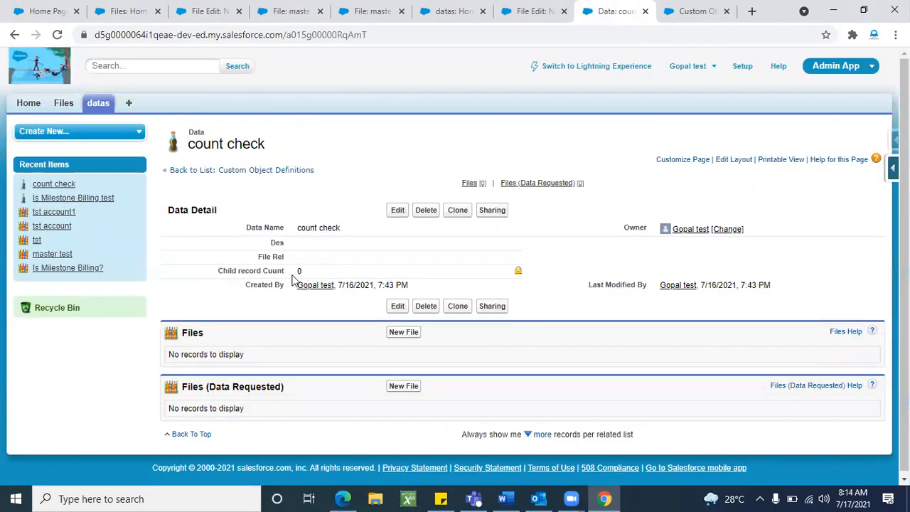
Set the new file's Data Requested to count check and save the file.
left_click(538, 18)
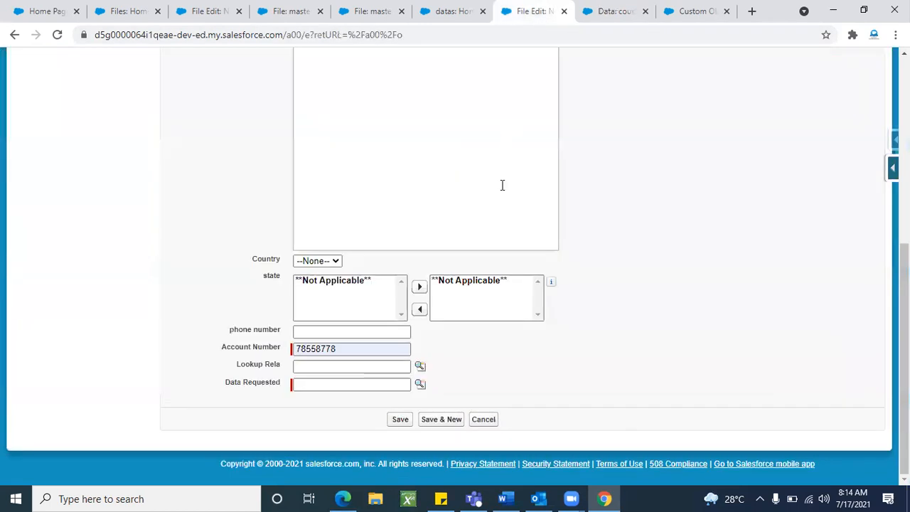
left_click(420, 384)
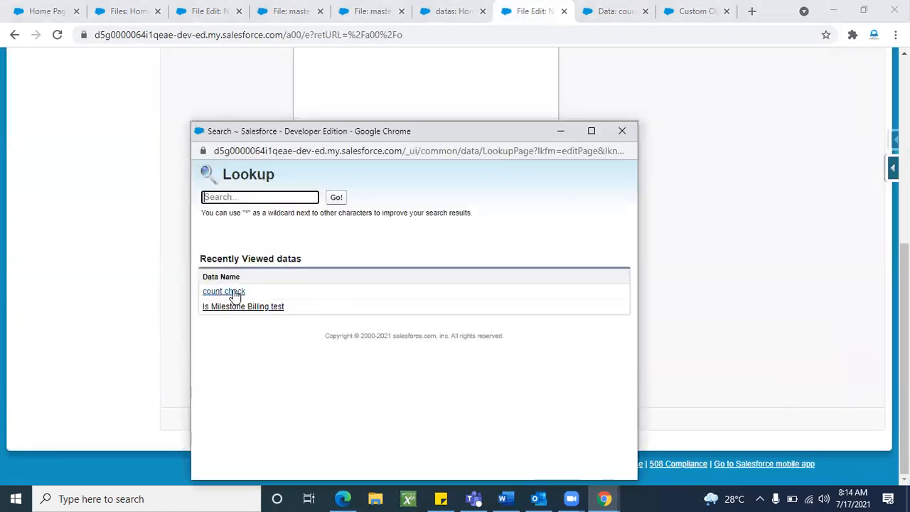
left_click(234, 295)
left_click(399, 421)
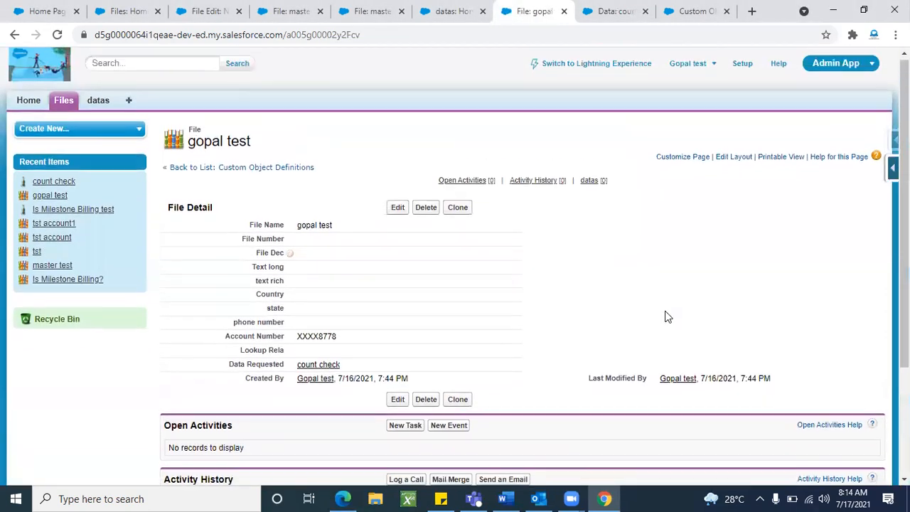
Reload the count check record to check its Child record Cuunt after adding the new file.
left_click(610, 22)
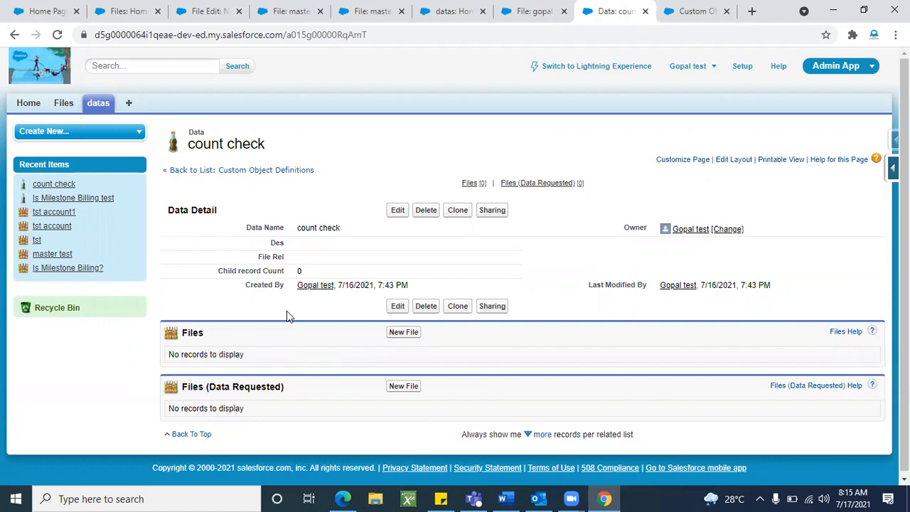
triple_click(232, 143)
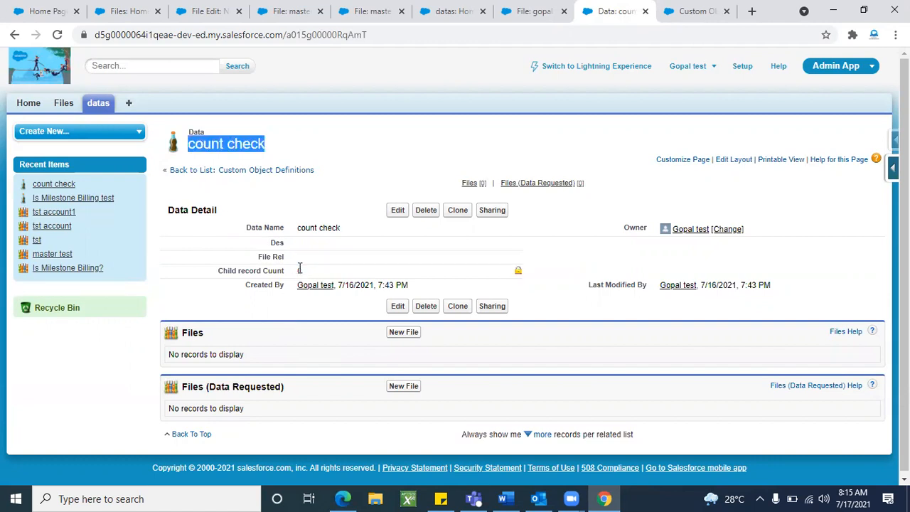
left_click(58, 35)
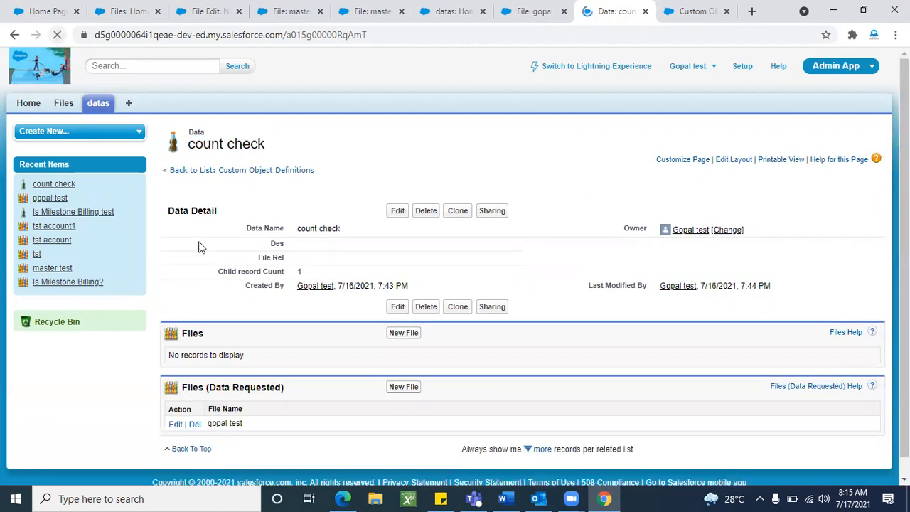
left_click(253, 333)
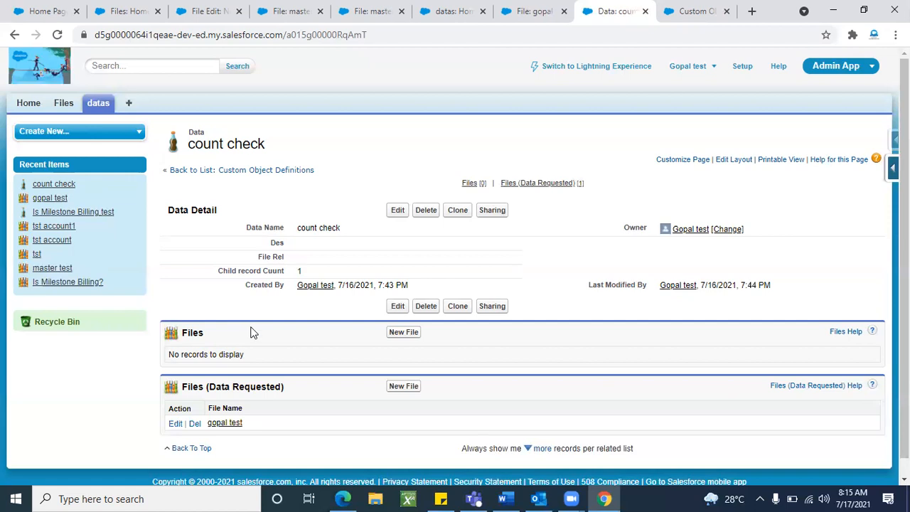
Review Is Milestone Billing test and then count check, matching each Child record Cuunt against its Files (Data Requested) list.
left_click(98, 102)
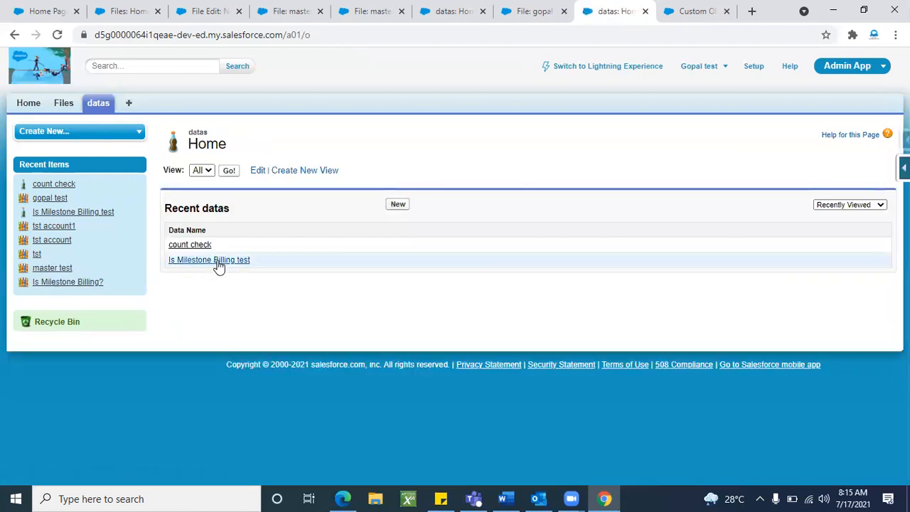
left_click(215, 261)
scroll(328, 381, "down", 2)
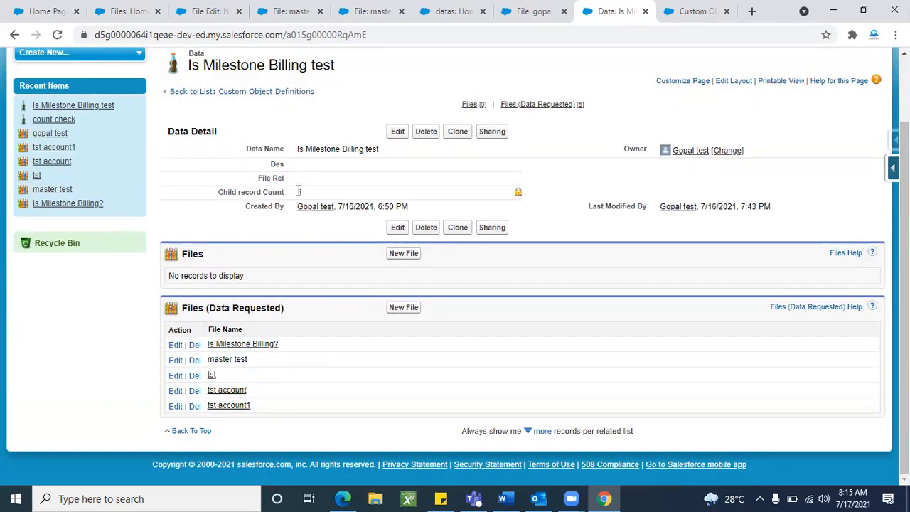
scroll(317, 337, "up", 2)
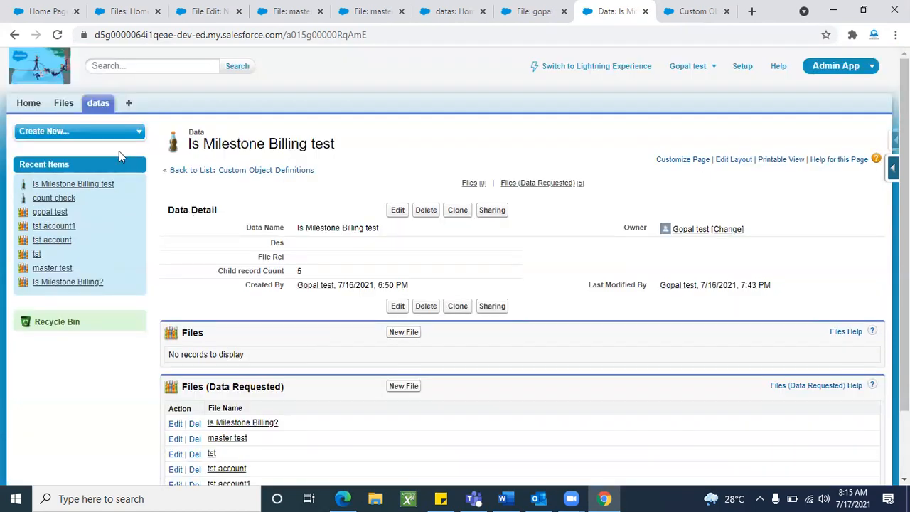
left_click(99, 104)
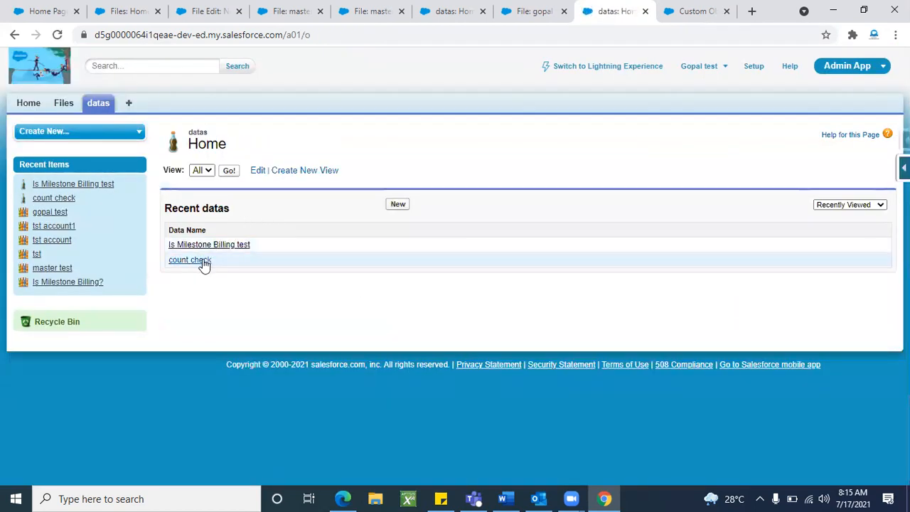
left_click(189, 260)
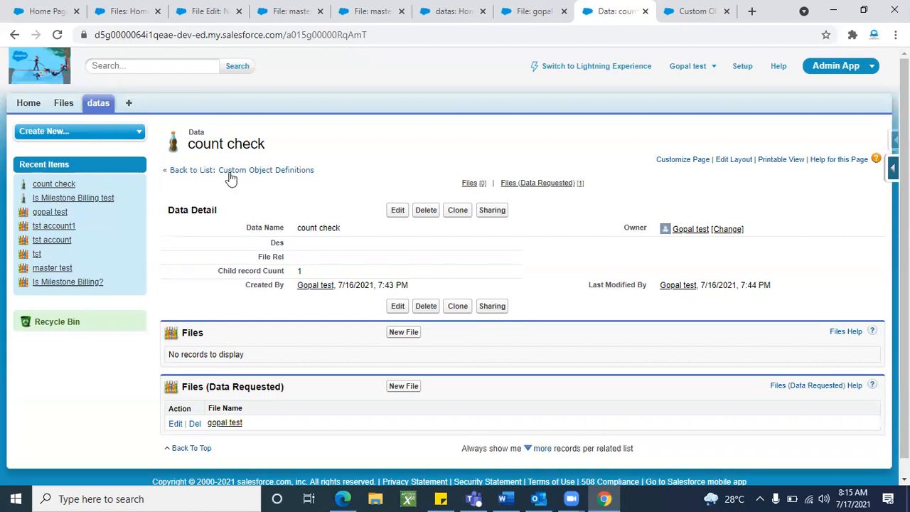
scroll(294, 364, "down", 1)
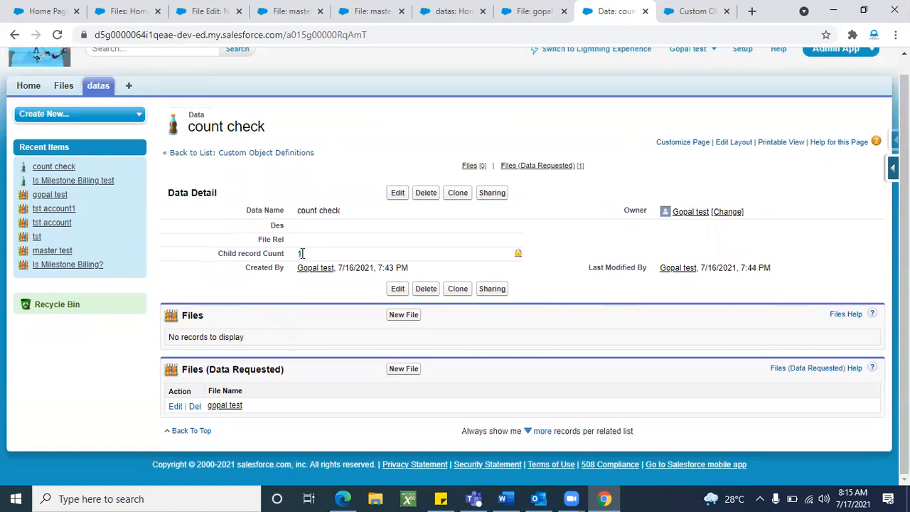
left_click(107, 92)
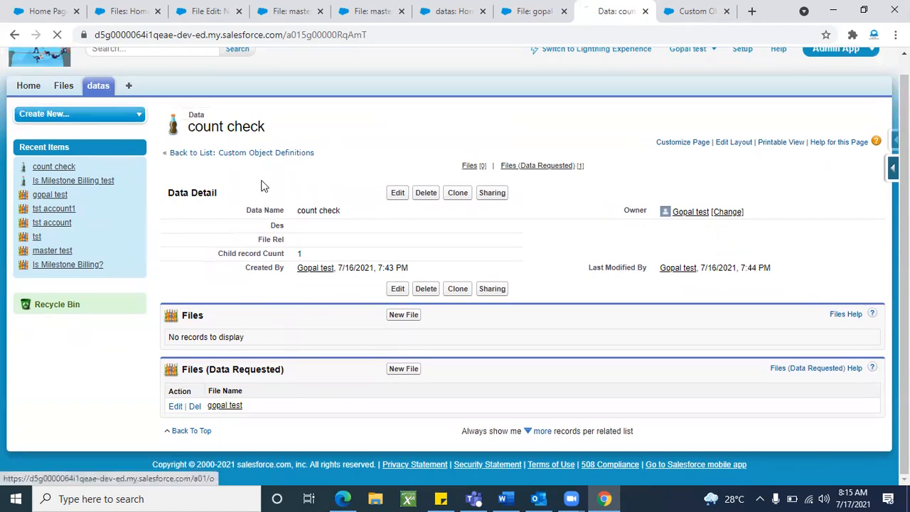
Create a Data record named "one more" and save it.
left_click(398, 206)
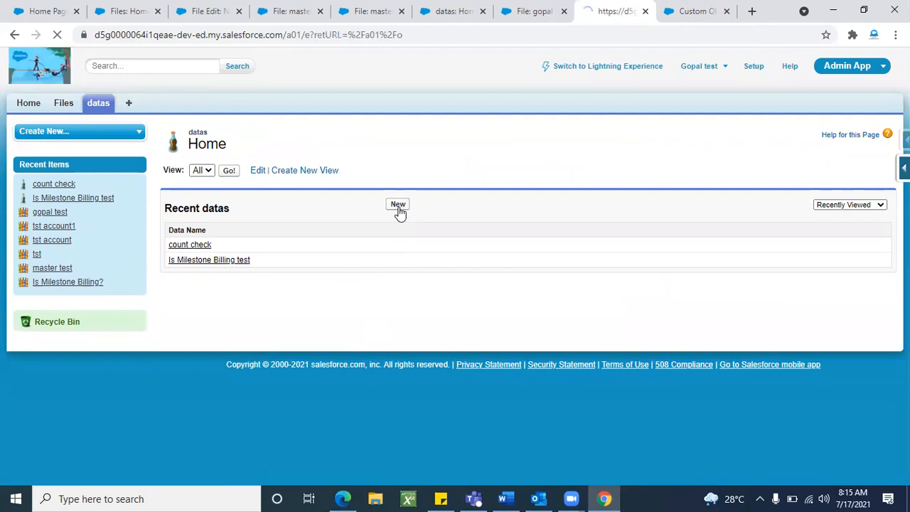
left_click(330, 224)
type("one more")
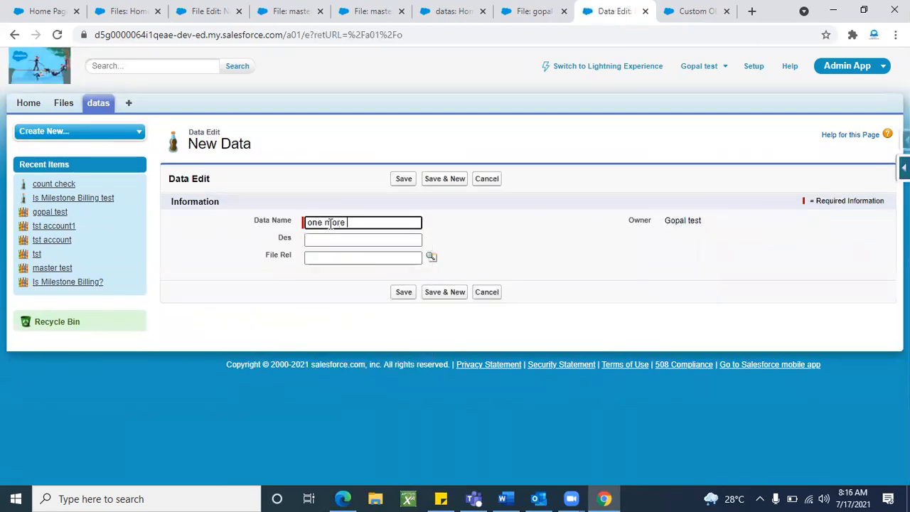
left_click(403, 178)
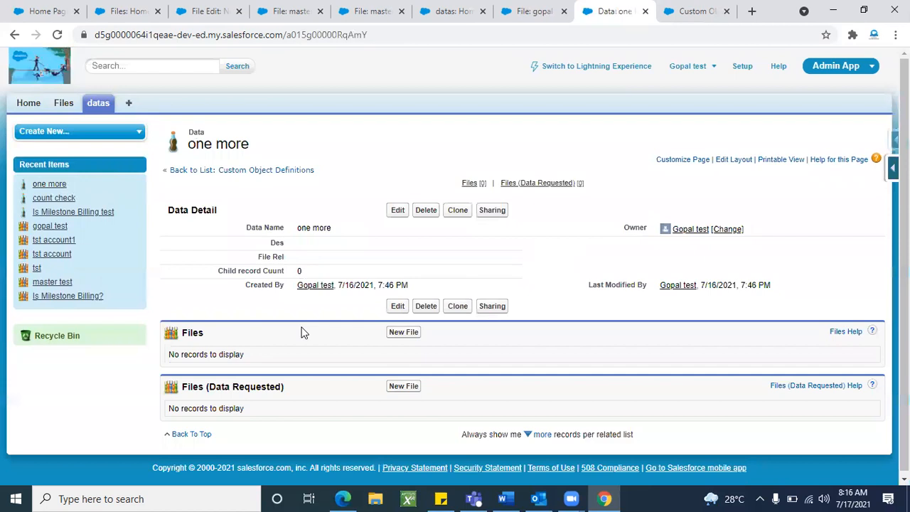
Start a new Files record and set its File Name to "new".
left_click(532, 21)
left_click(63, 103)
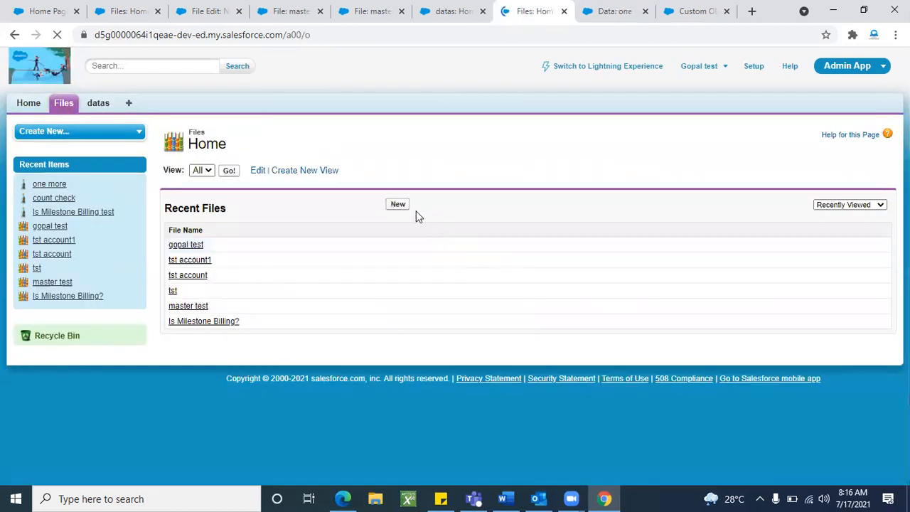
left_click(397, 206)
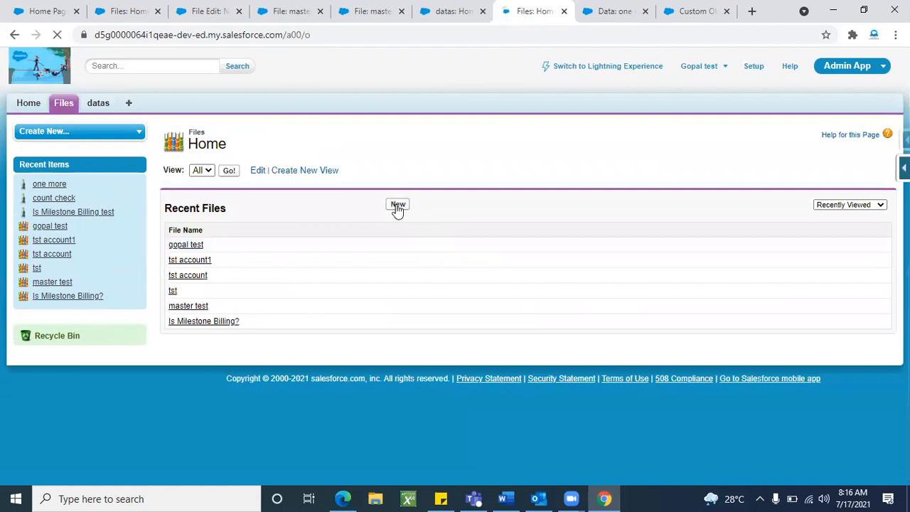
left_click(357, 223)
type("new")
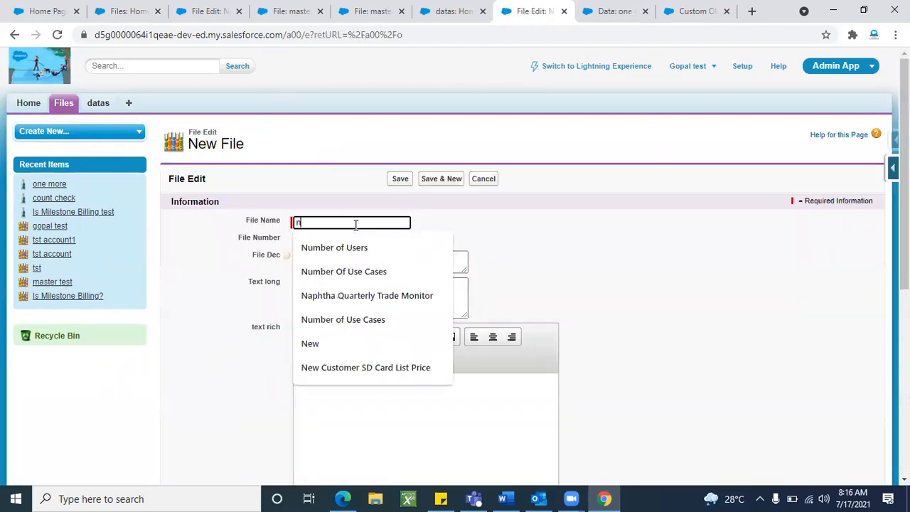
left_click(509, 244)
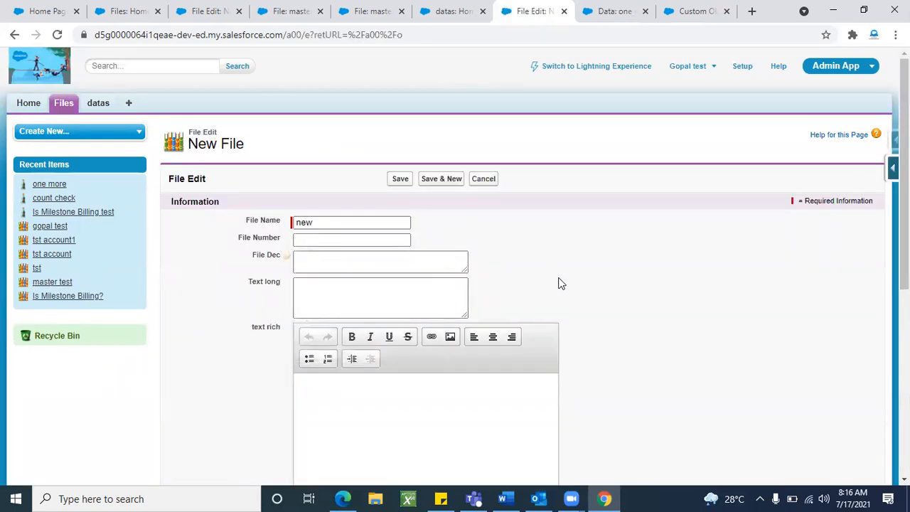
Fill in the file's Account Number, set Data Requested to the one more record, and save the file.
scroll(559, 282, "down", 5)
left_click(391, 345)
left_click(346, 378)
left_click(421, 366)
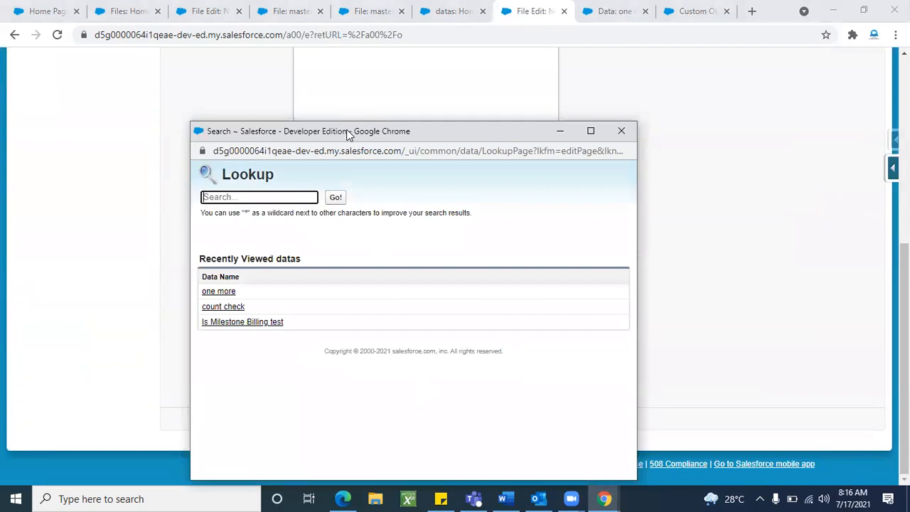
left_click_drag(346, 133, 228, 69)
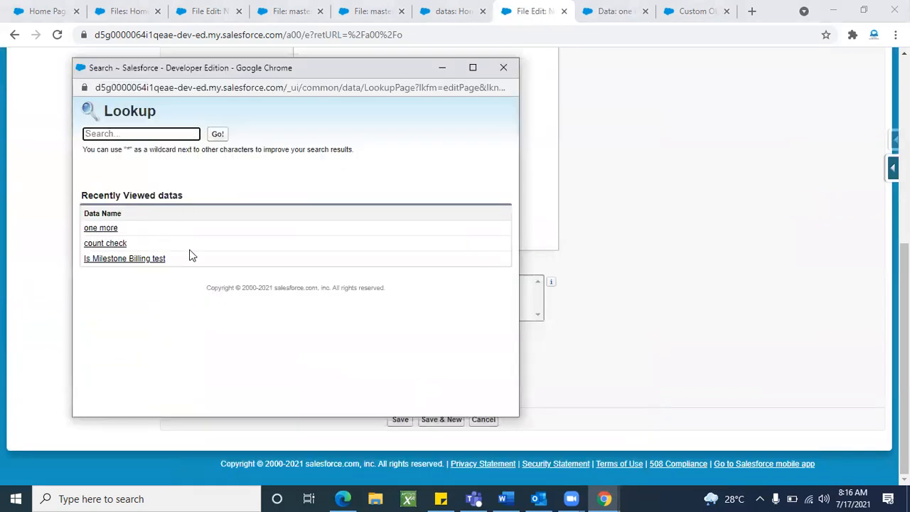
left_click(112, 231)
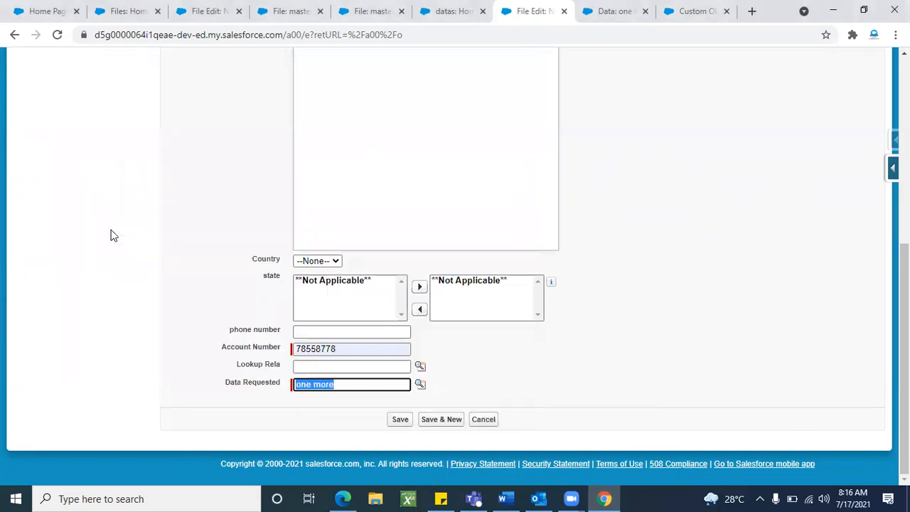
left_click(399, 419)
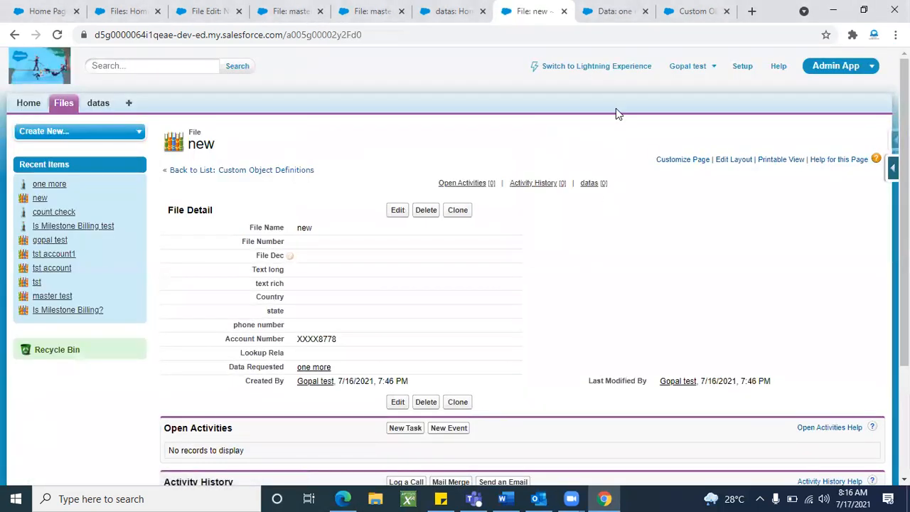
Reload the one more record and compare its Child record Cuunt and related files with those of Is Milestone Billing test.
left_click(616, 20)
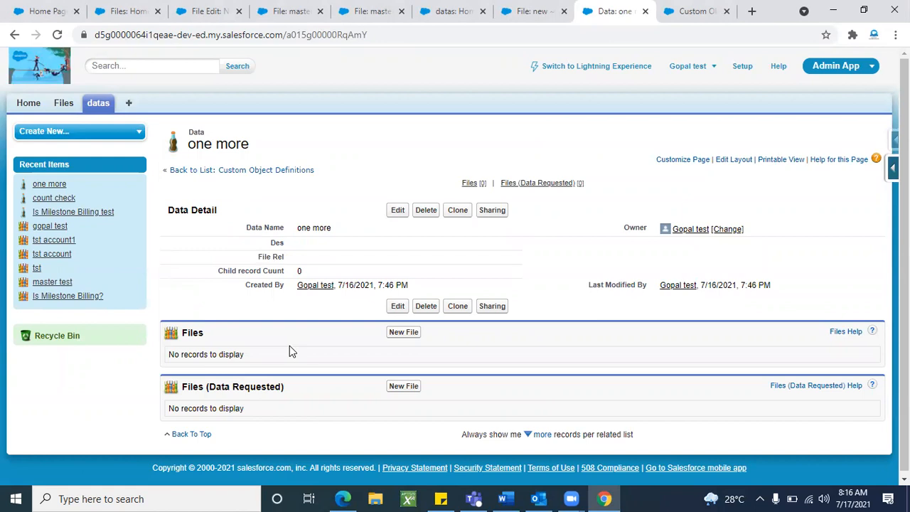
left_click(57, 34)
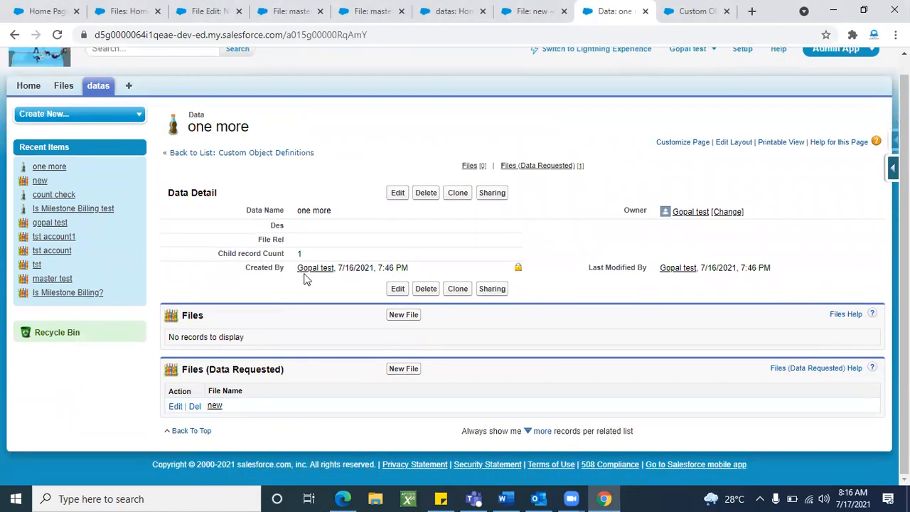
left_click(97, 88)
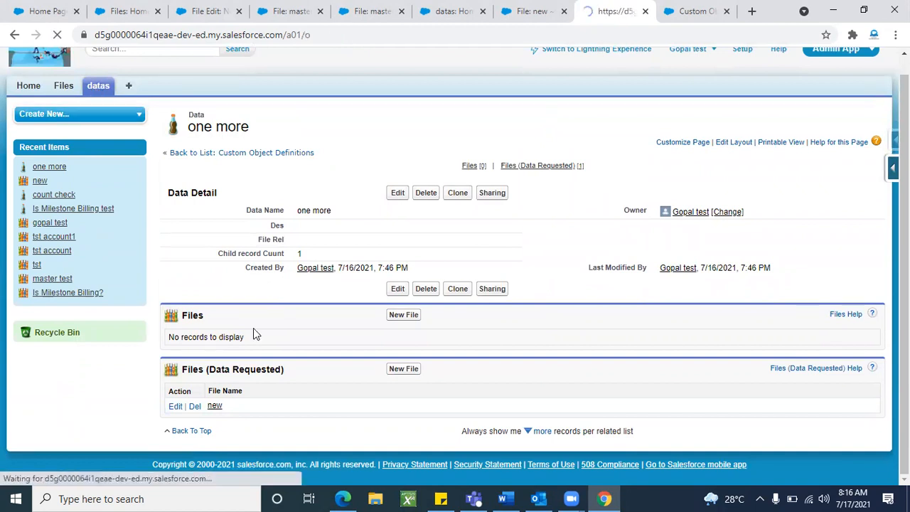
left_click(229, 170)
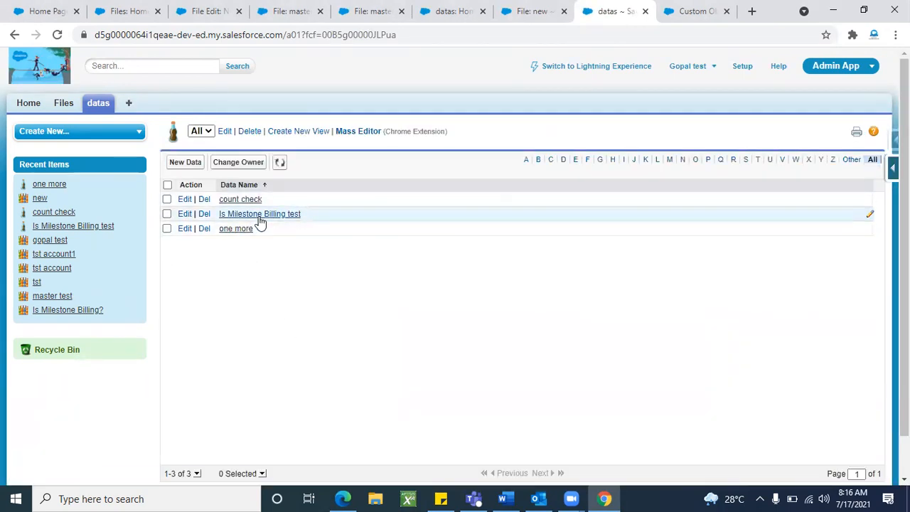
left_click(260, 215)
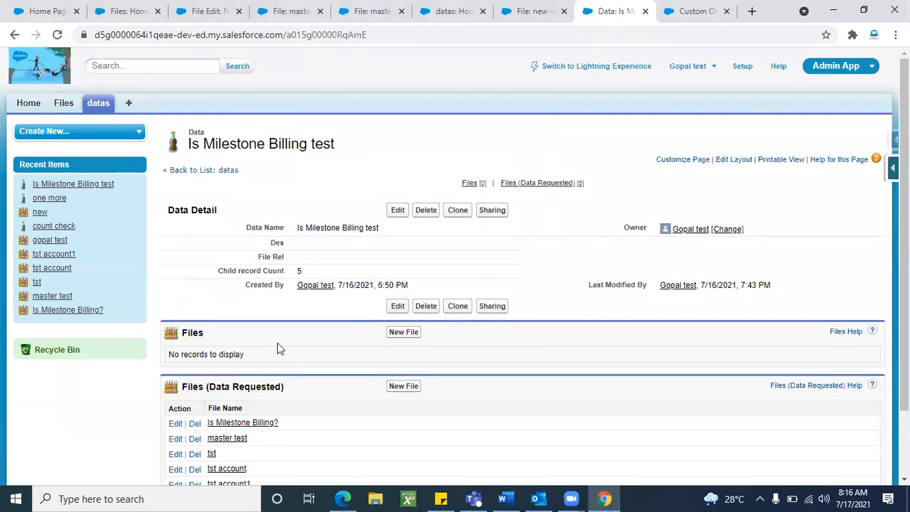
scroll(278, 343, "down", 2)
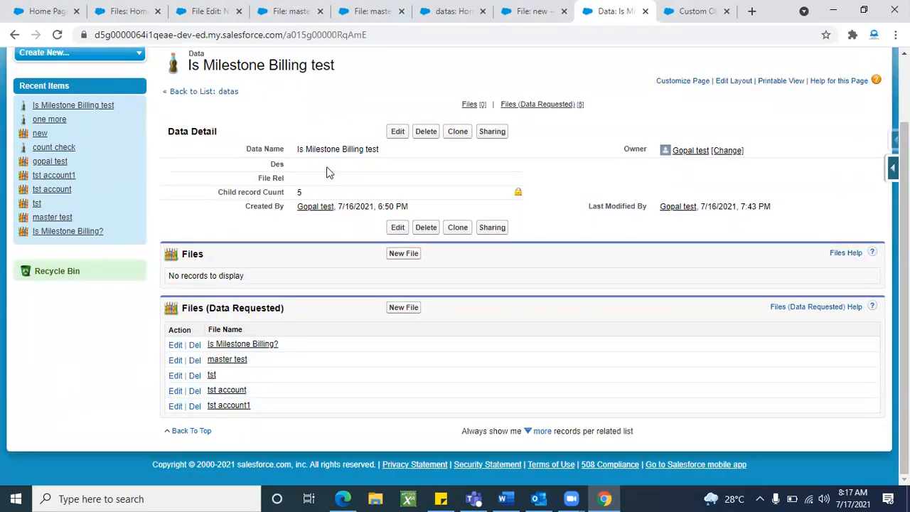
scroll(280, 279, "up", 2)
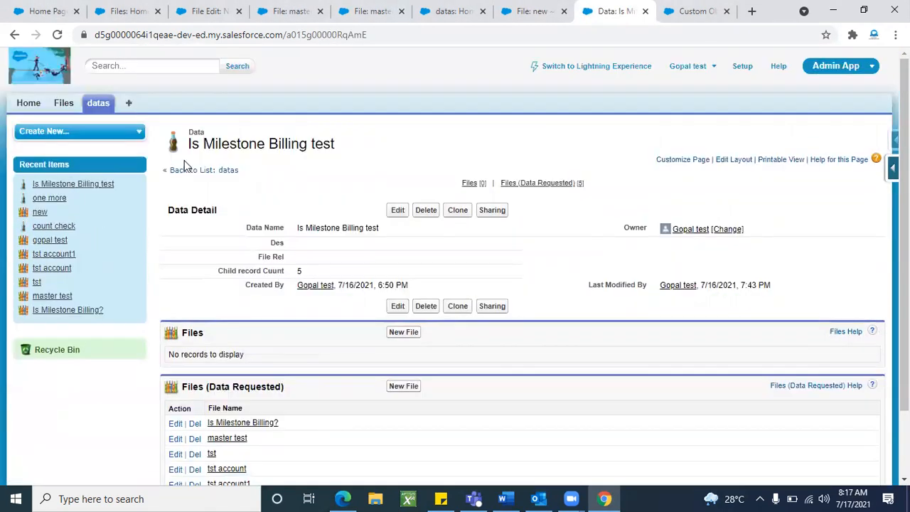
Check the Child record Cuunt against the Files (Data Requested) list on count check and again on Is Milestone Billing test.
left_click(16, 36)
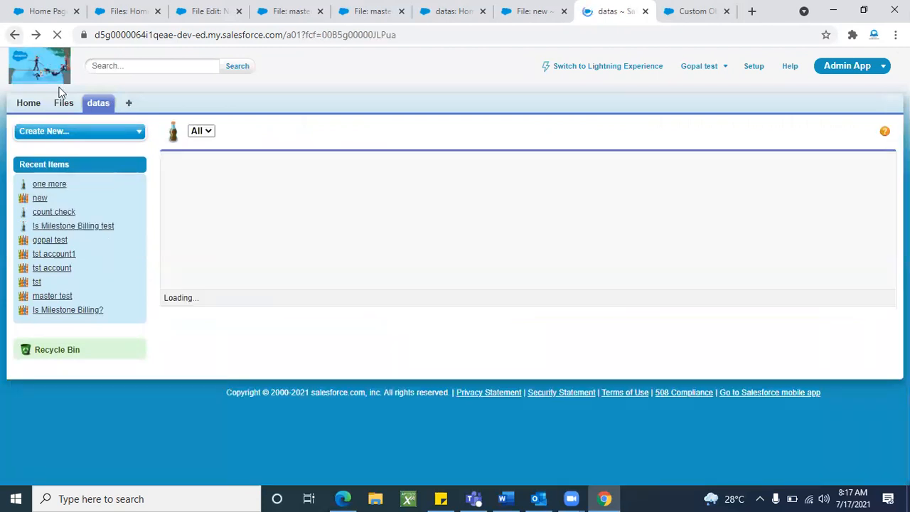
left_click(256, 201)
scroll(306, 406, "down", 1)
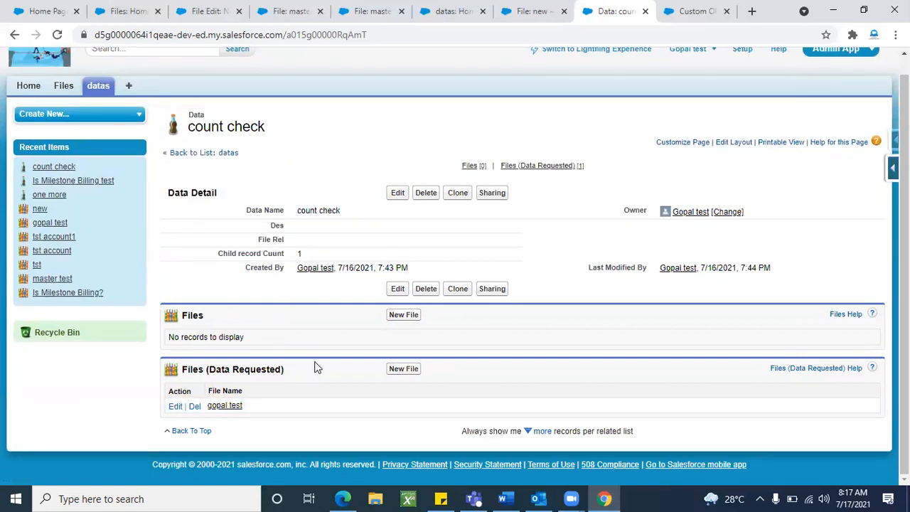
left_click(98, 87)
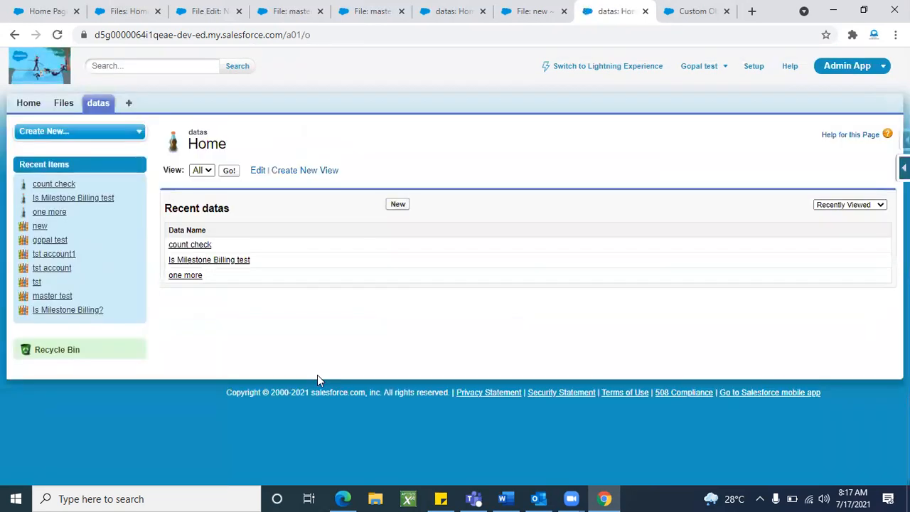
left_click(239, 260)
scroll(248, 413, "down", 2)
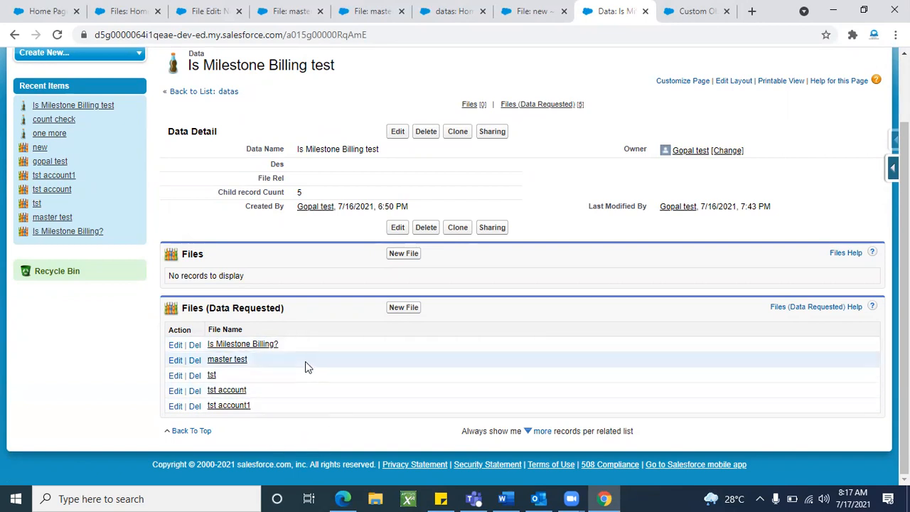
scroll(305, 362, "up", 2)
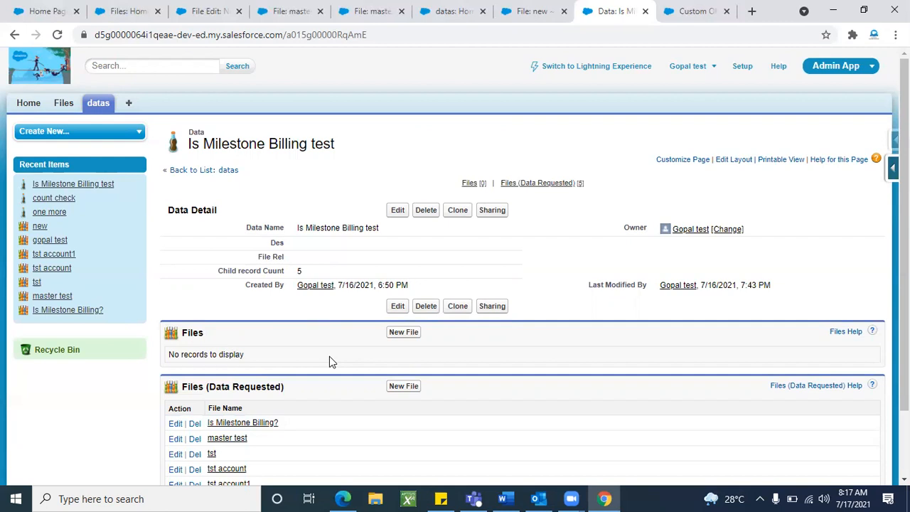
Open the File object's field definitions at Custom Fields & Relationships.
left_click(63, 104)
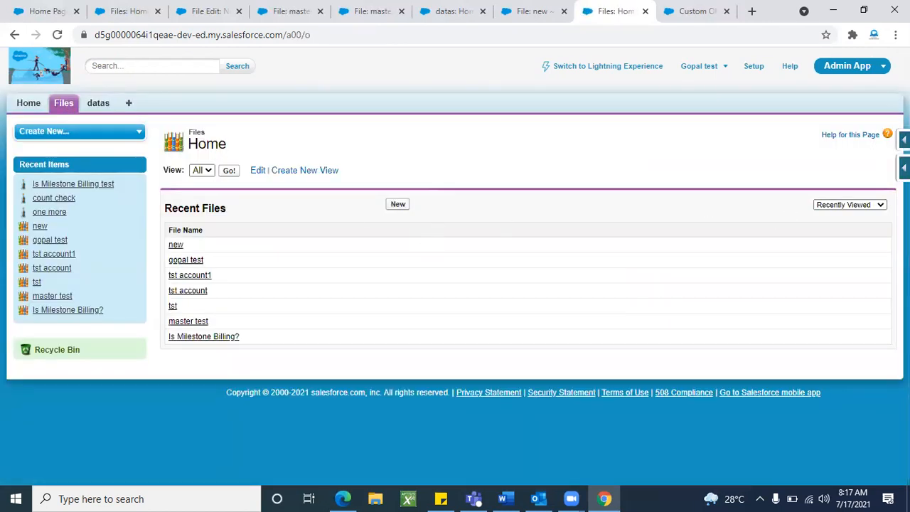
left_click(903, 168)
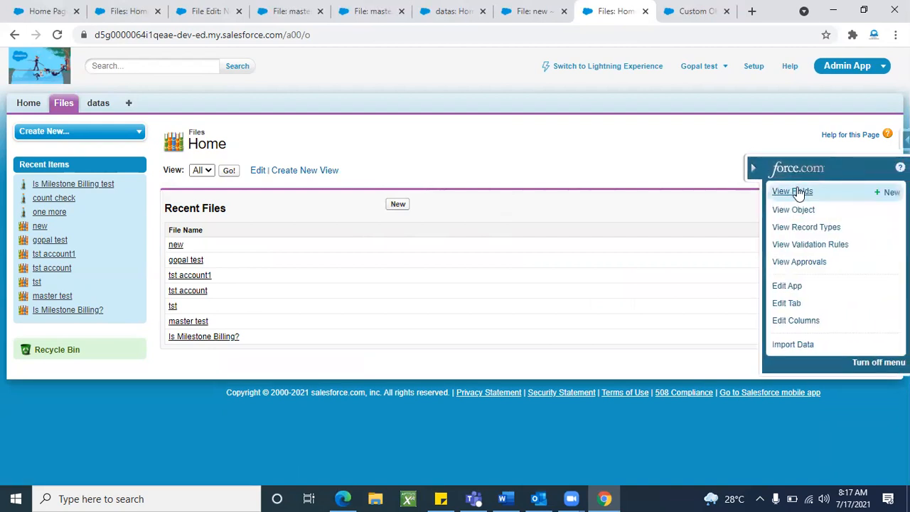
left_click(799, 194)
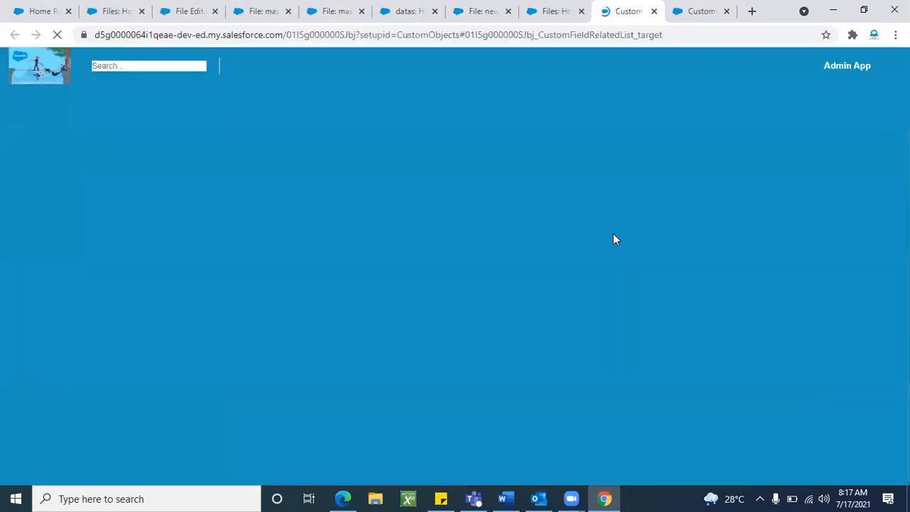
scroll(520, 305, "up", 2)
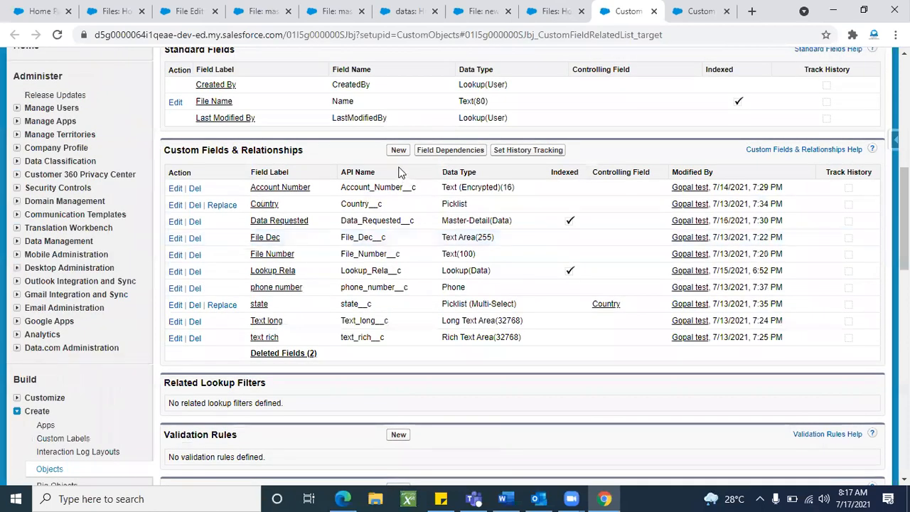
Start a new custom field on the File object with the Number data type and continue to its details.
left_click(398, 151)
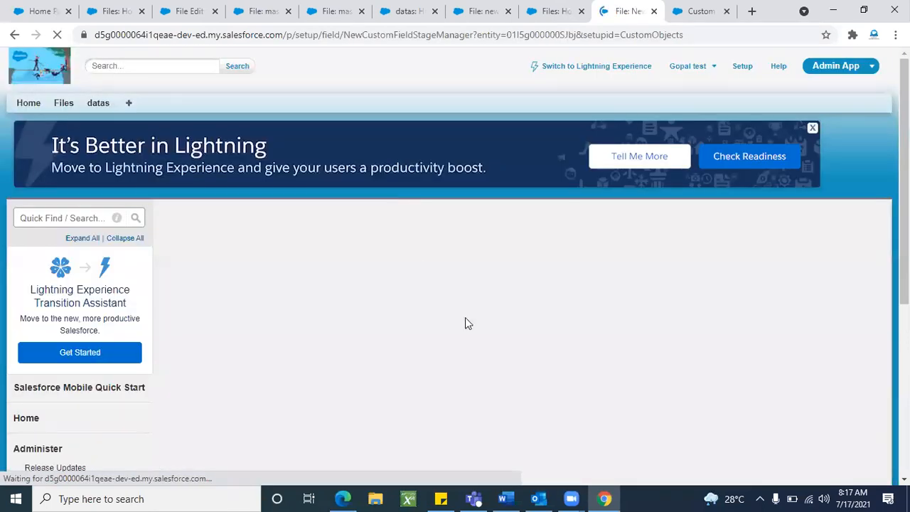
scroll(466, 322, "down", 1)
scroll(465, 323, "down", 2)
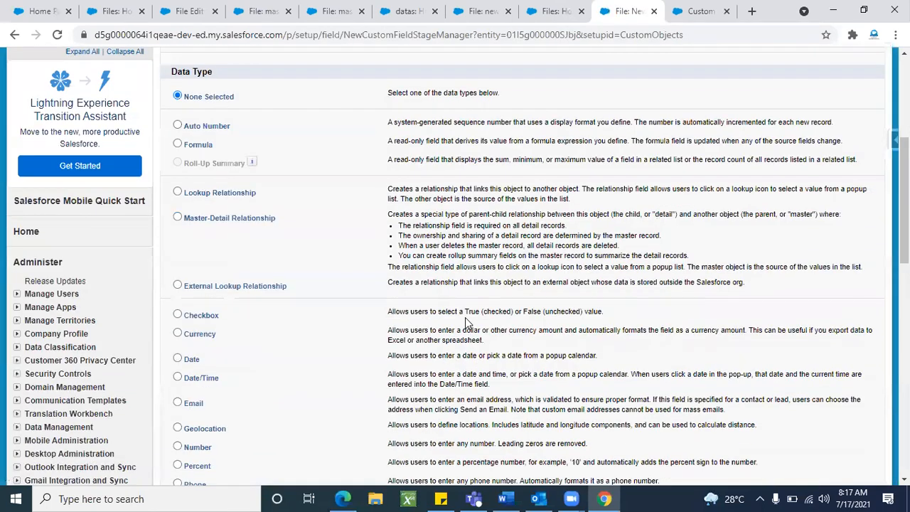
scroll(340, 307, "down", 3)
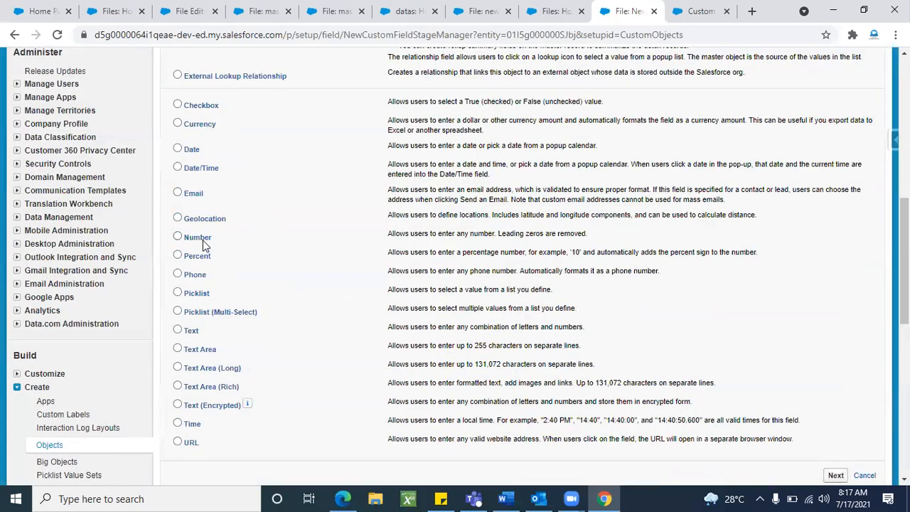
scroll(711, 388, "down", 1)
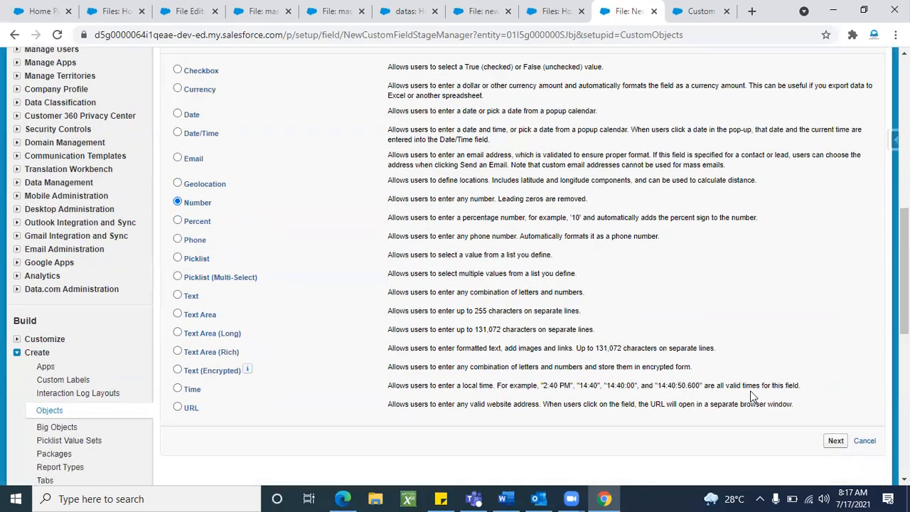
left_click(835, 441)
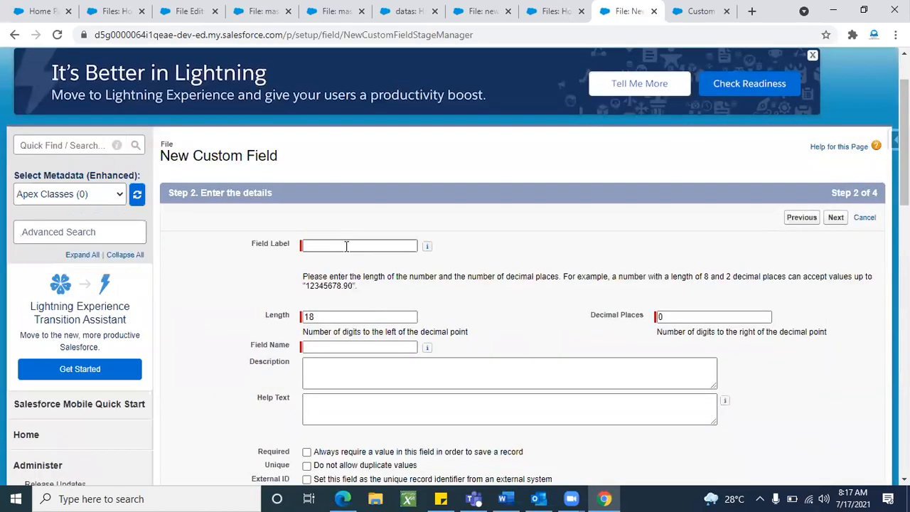
Set the number field's label and field name to Fee.
left_click(343, 244)
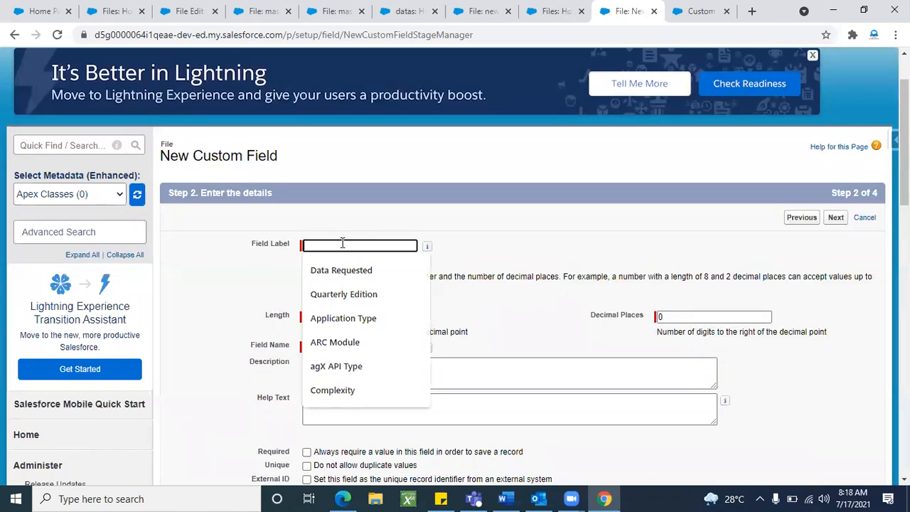
type("Fee")
left_click(598, 222)
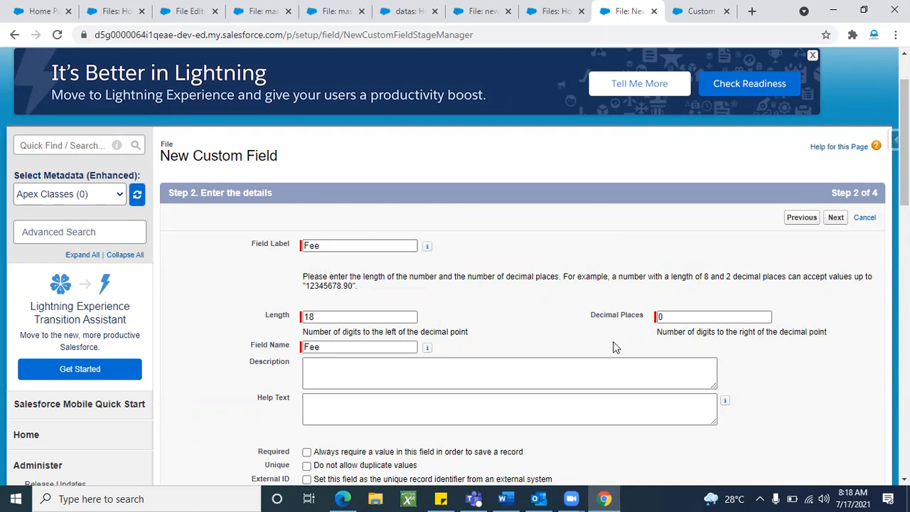
scroll(613, 342, "down", 1)
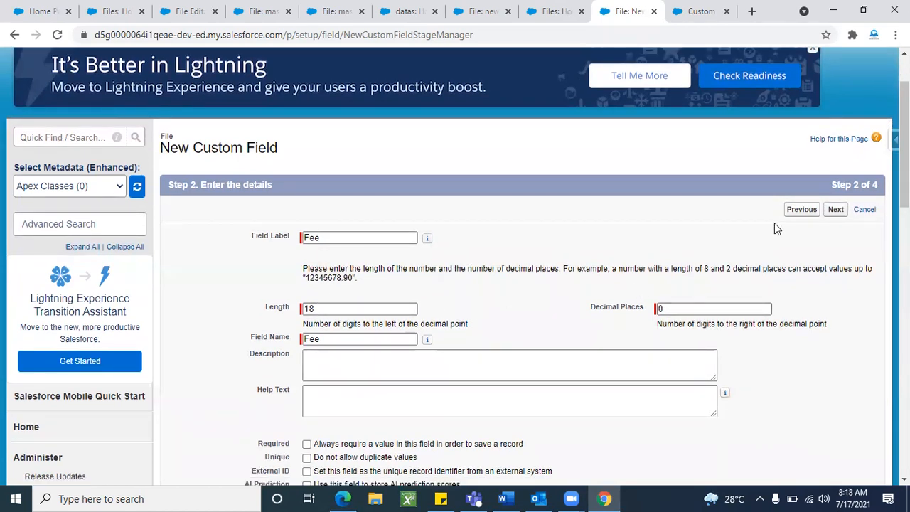
Make the Fee field visible to all profiles, add it to the File Layout, and save it.
left_click(841, 212)
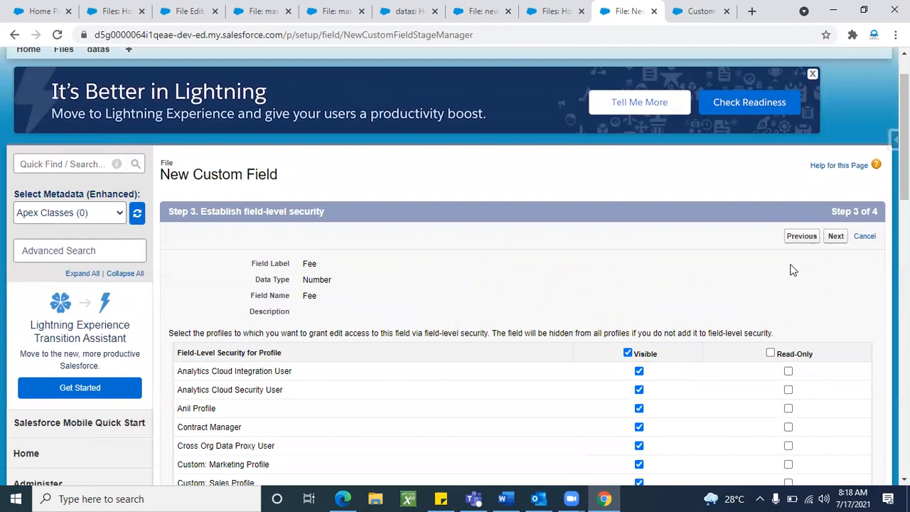
left_click(832, 243)
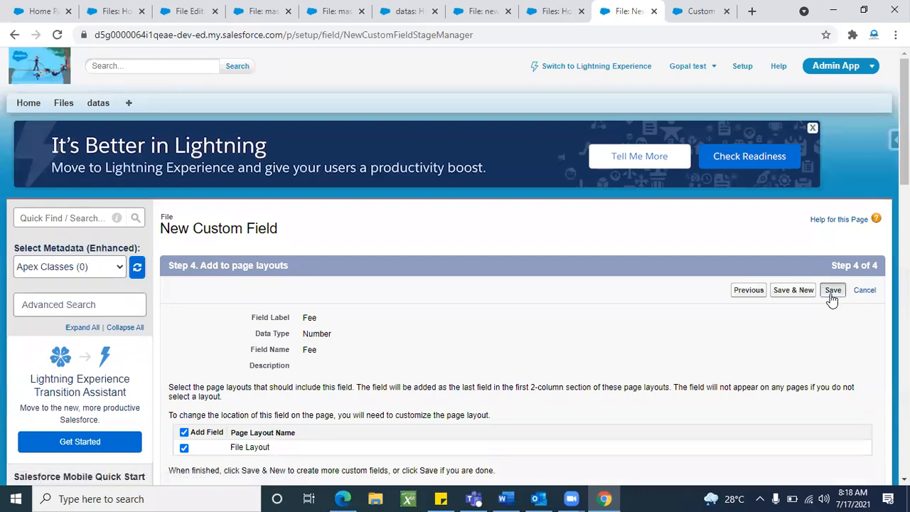
left_click(832, 291)
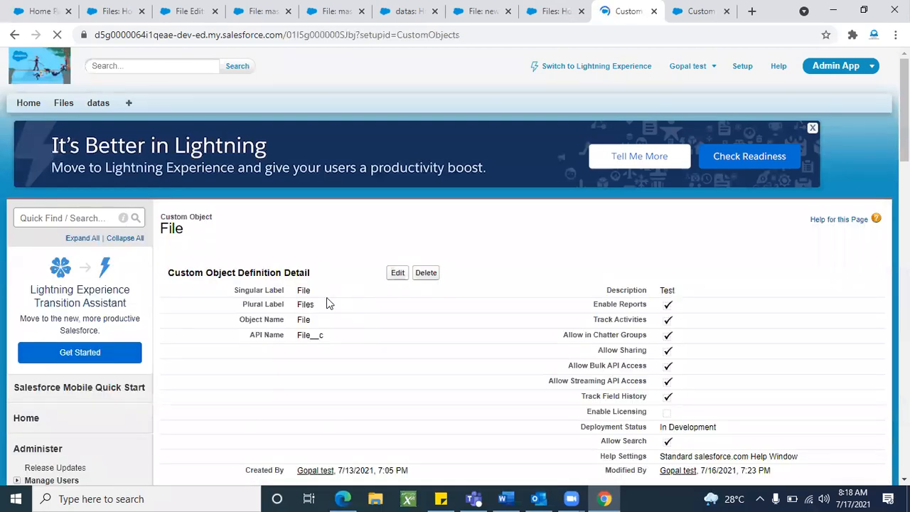
scroll(441, 355, "down", 5)
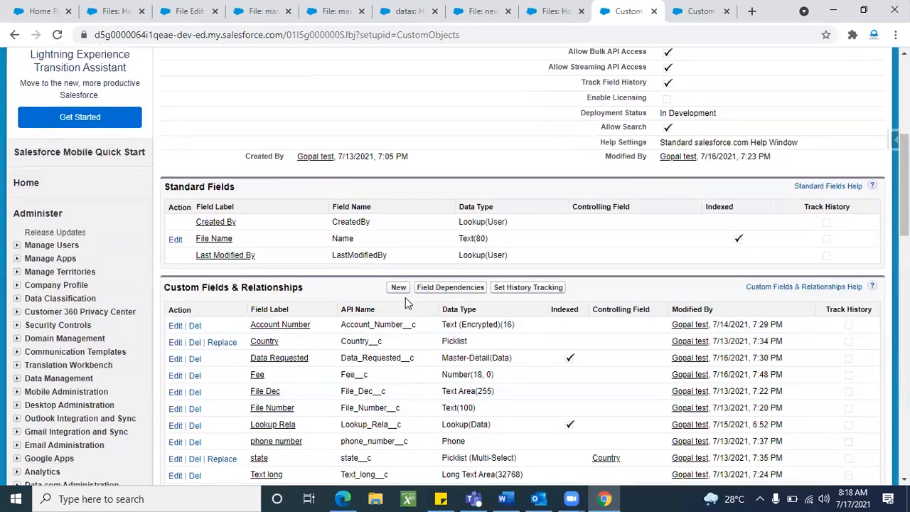
left_click(399, 288)
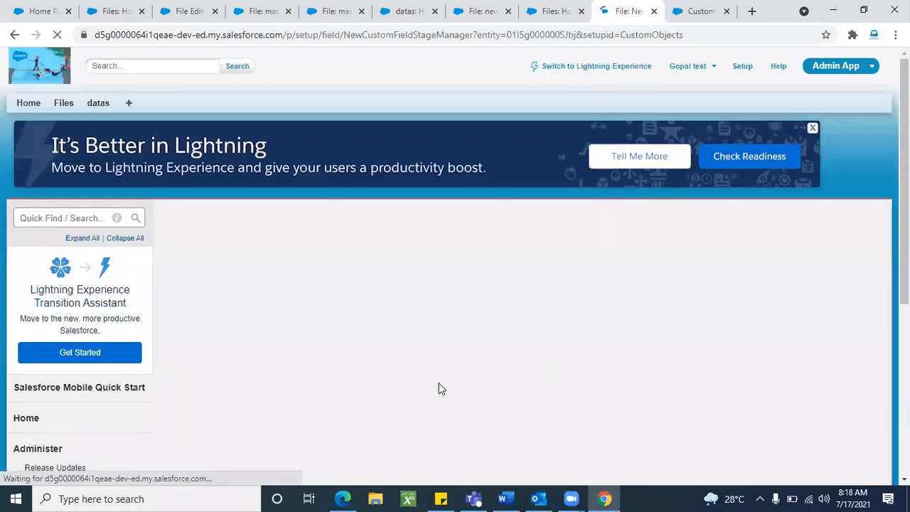
scroll(383, 384, "down", 6)
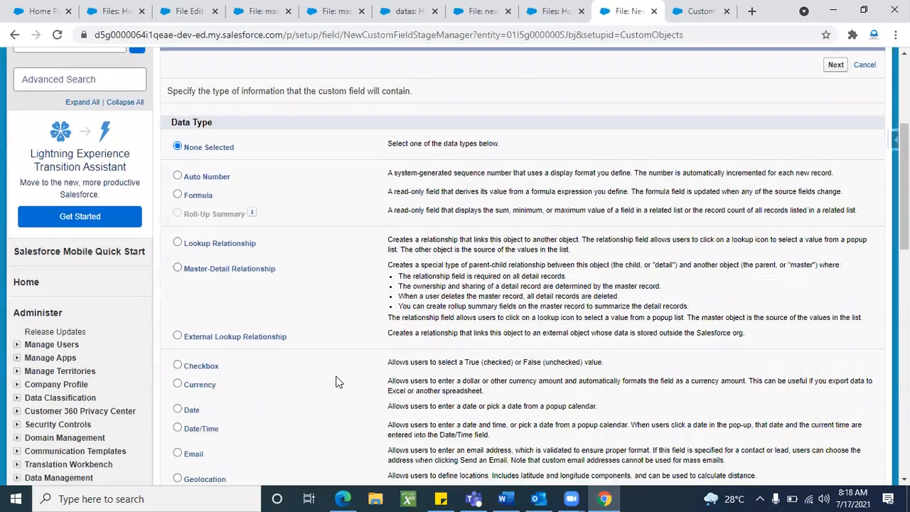
scroll(339, 382, "down", 1)
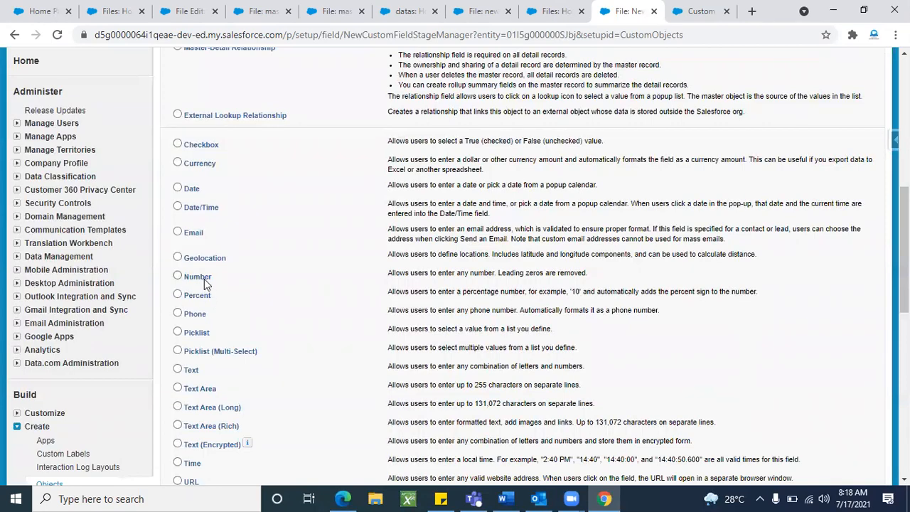
scroll(541, 302, "up", 4)
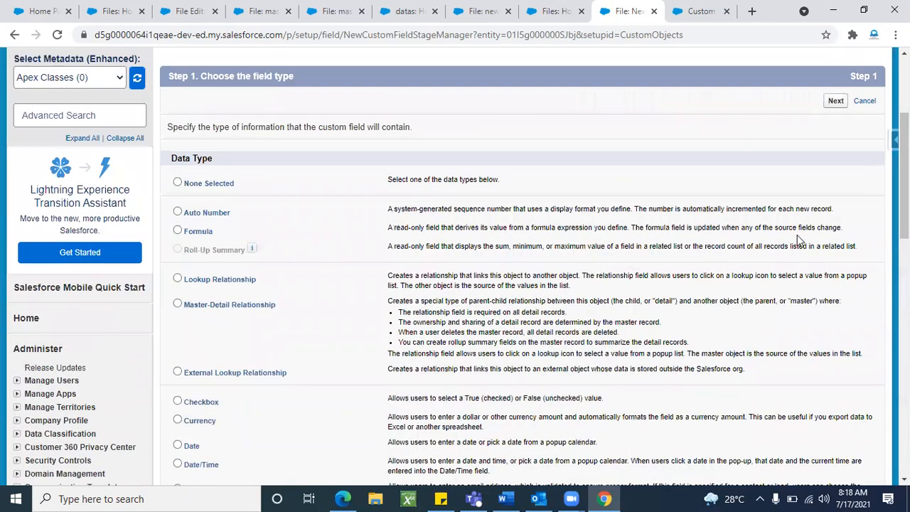
left_click(836, 101)
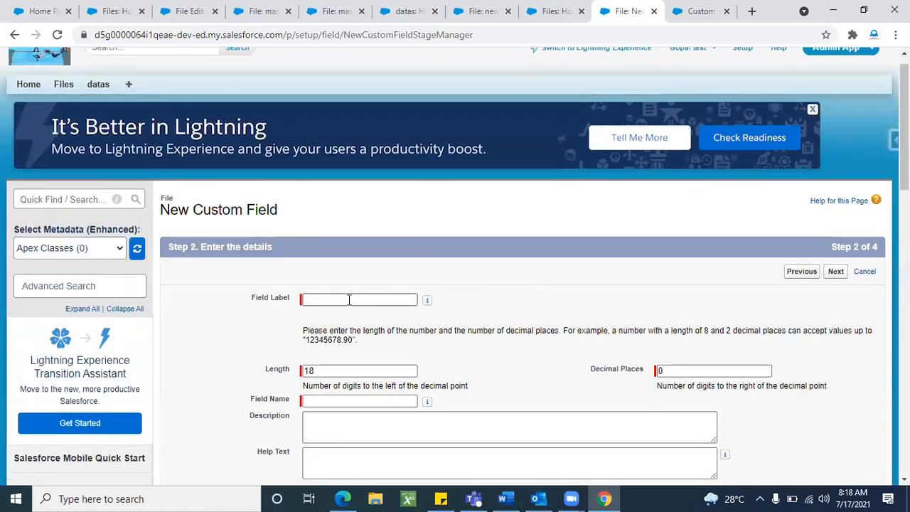
left_click(349, 299)
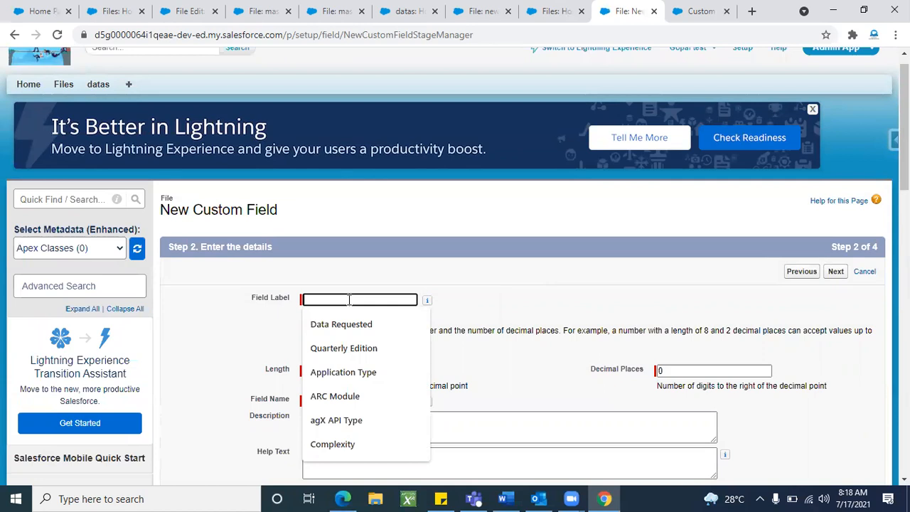
type("Min")
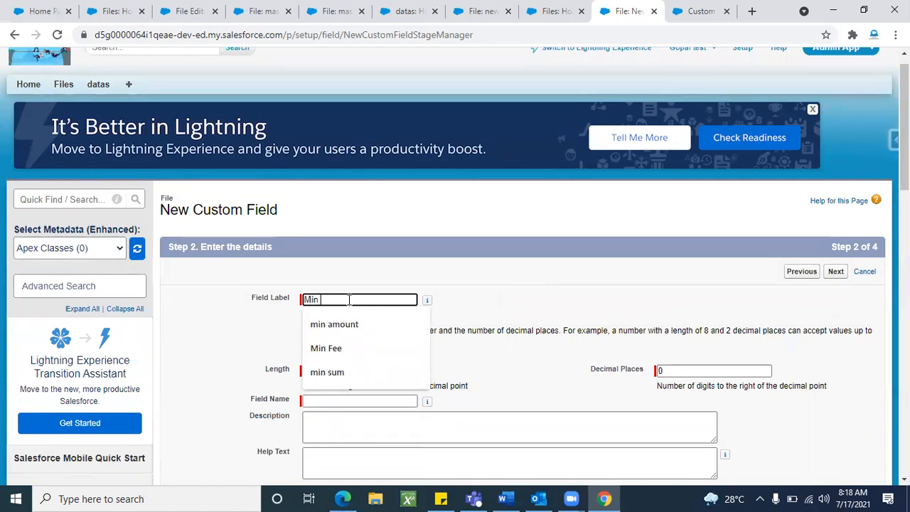
type(" amount")
left_click(567, 296)
scroll(512, 359, "down", 1)
left_click(833, 239)
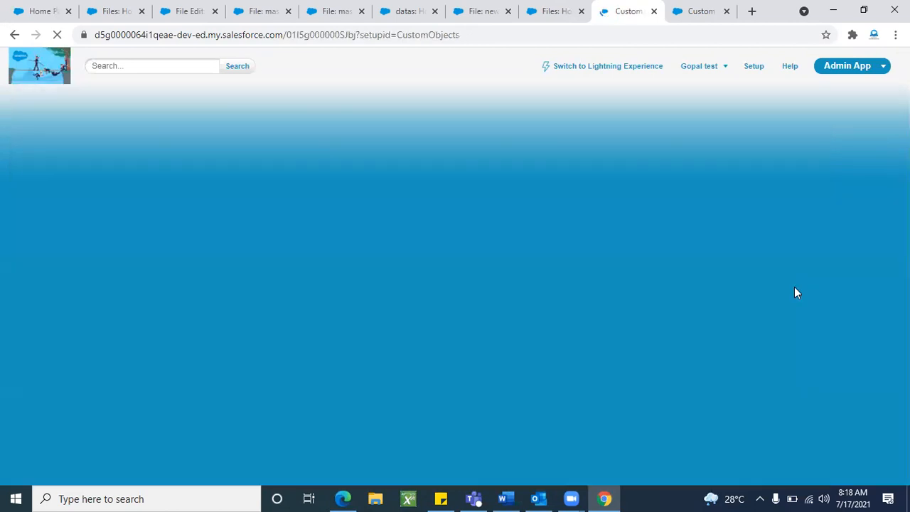
Start a new custom field on the File object with the Number data type and continue to its details.
scroll(416, 366, "down", 4)
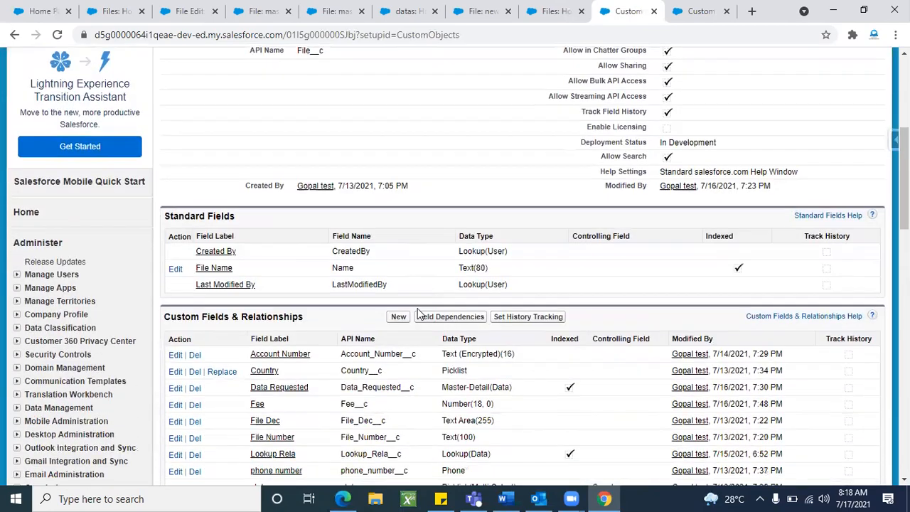
left_click(399, 315)
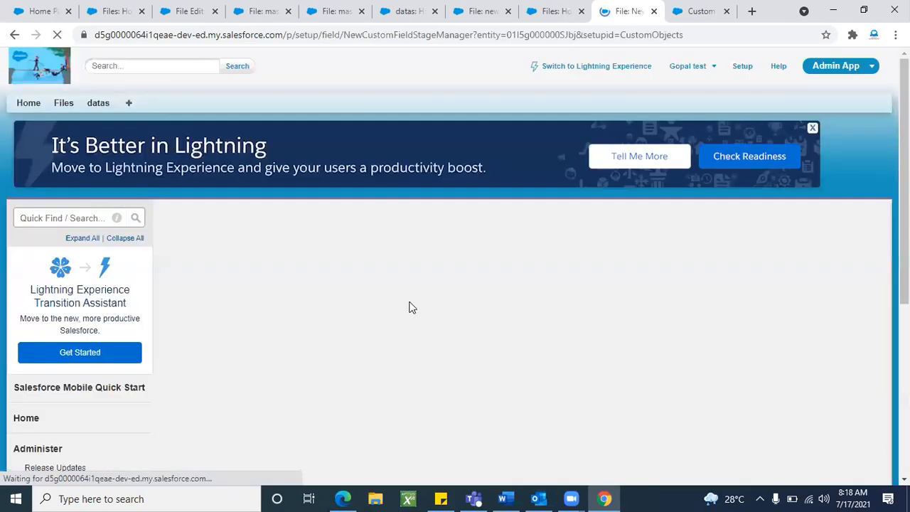
scroll(406, 343, "down", 4)
scroll(408, 343, "down", 2)
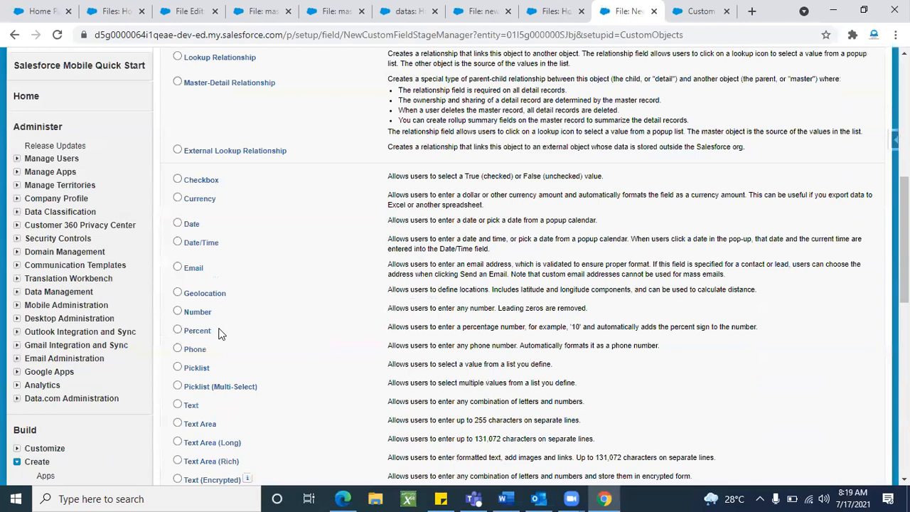
scroll(856, 187, "up", 6)
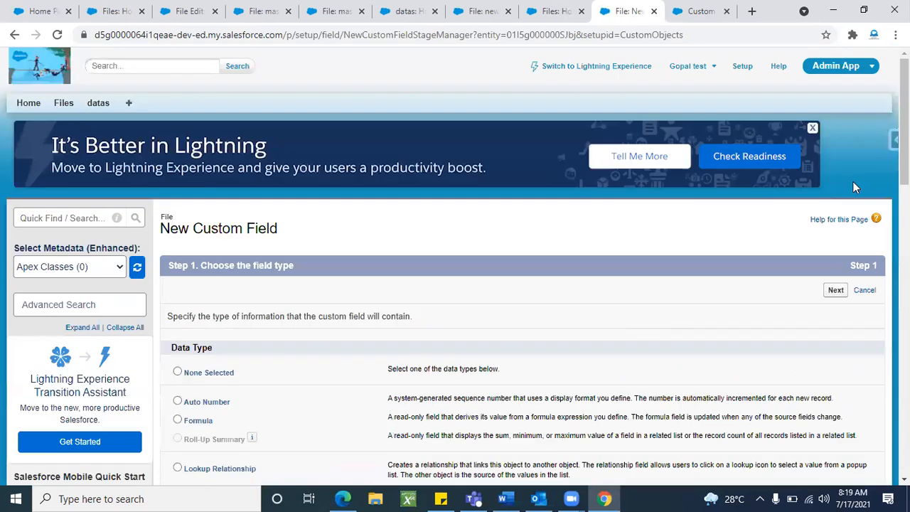
left_click(837, 289)
Set the number field's label and field name to Min.
scroll(582, 312, "down", 1)
left_click(367, 248)
type("Min")
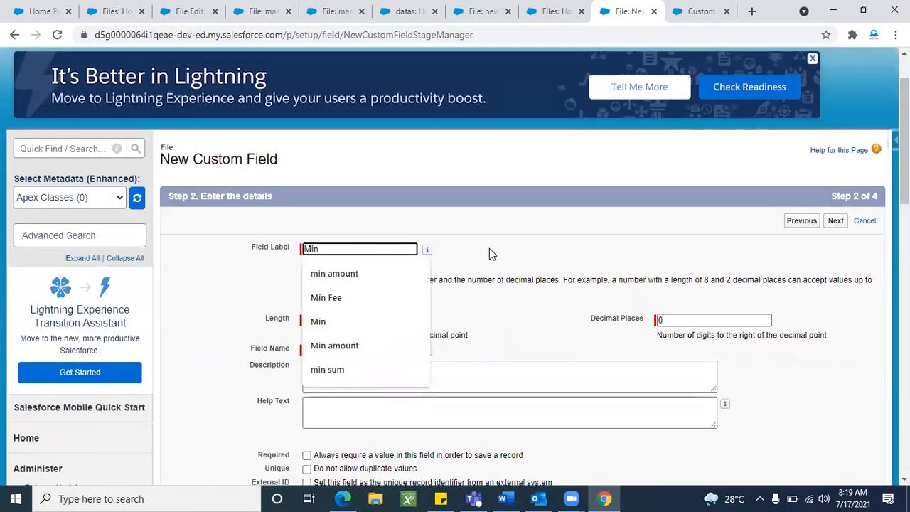
left_click(491, 250)
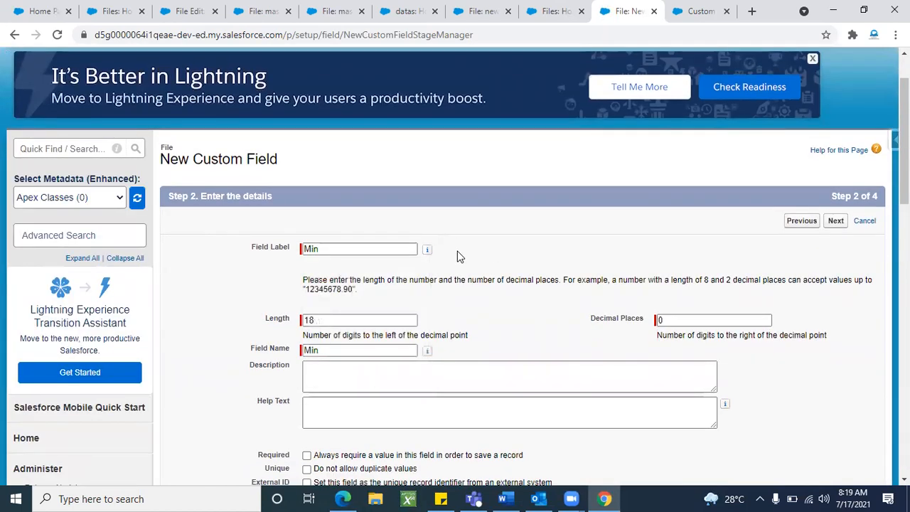
Make the Min field visible to all profiles, add it to the File Layout, and save it with another new field started.
left_click(835, 222)
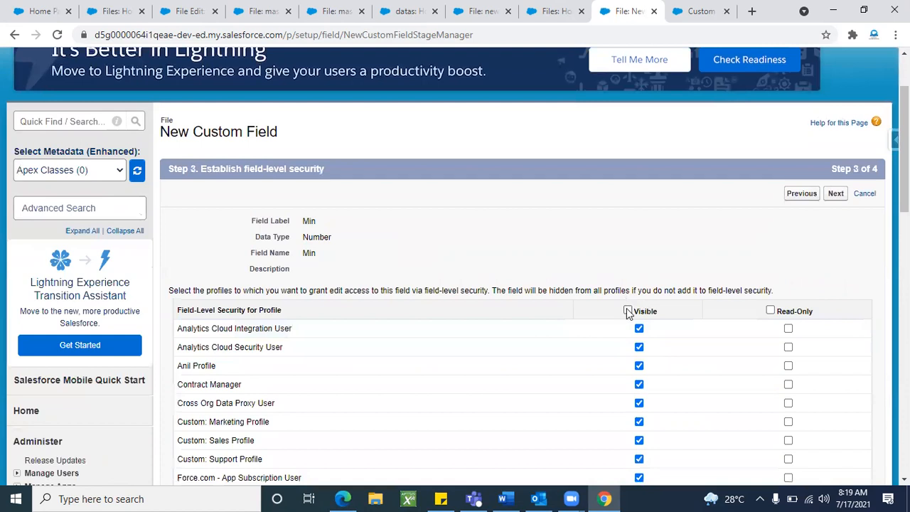
left_click(628, 310)
left_click(837, 195)
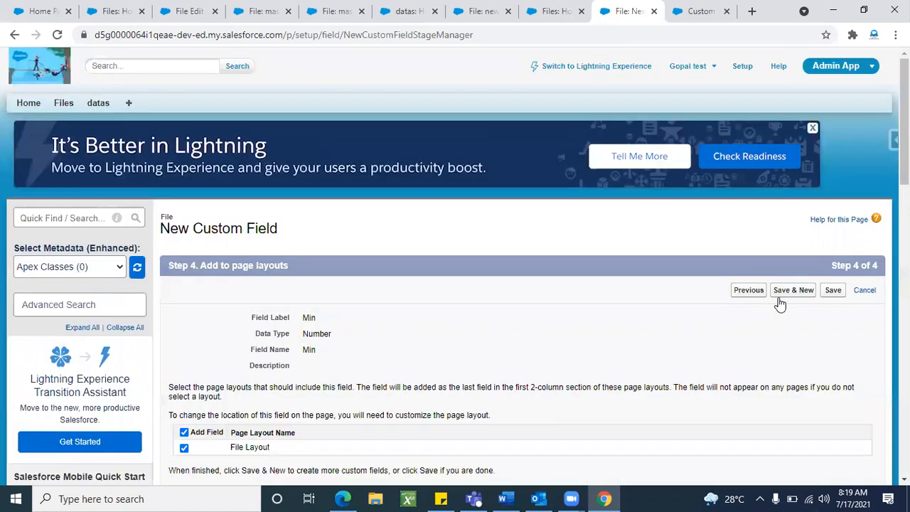
left_click(784, 297)
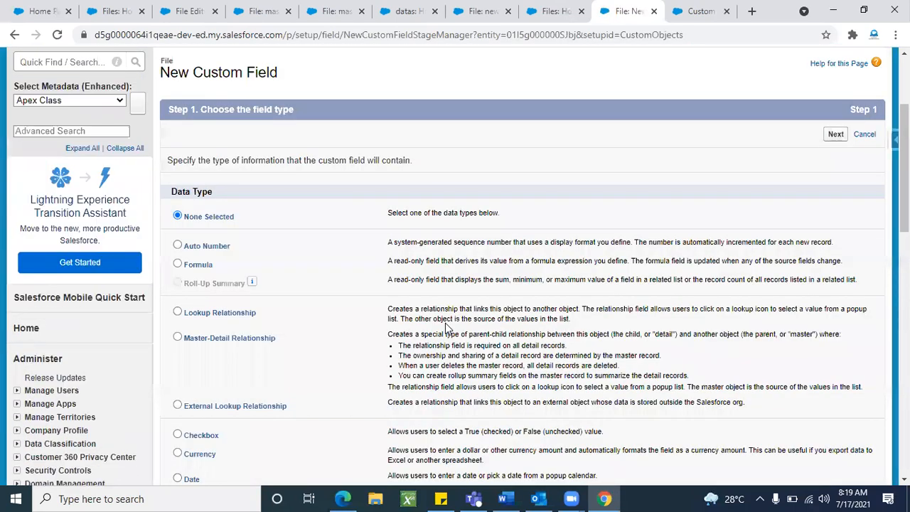
Choose the Number data type for the next File custom field and continue to its details.
scroll(264, 262, "down", 1)
scroll(231, 357, "down", 3)
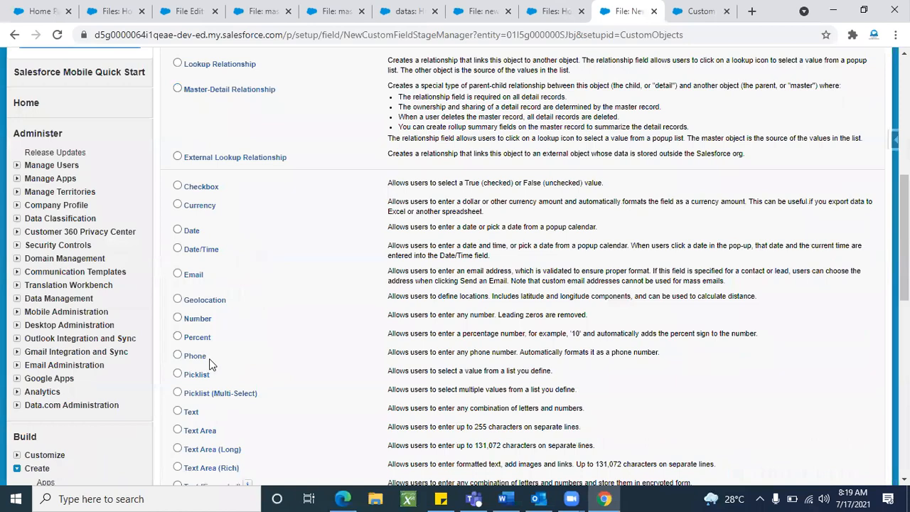
scroll(211, 364, "down", 1)
scroll(779, 268, "up", 6)
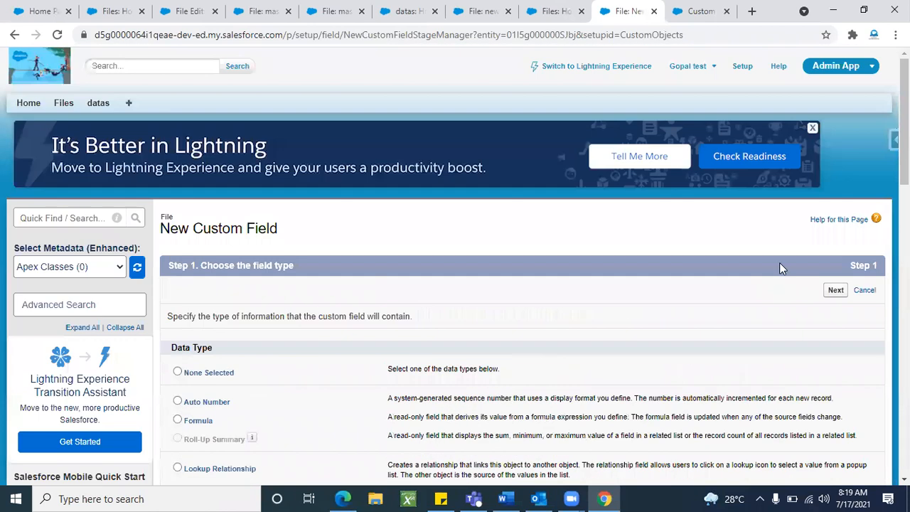
left_click(833, 291)
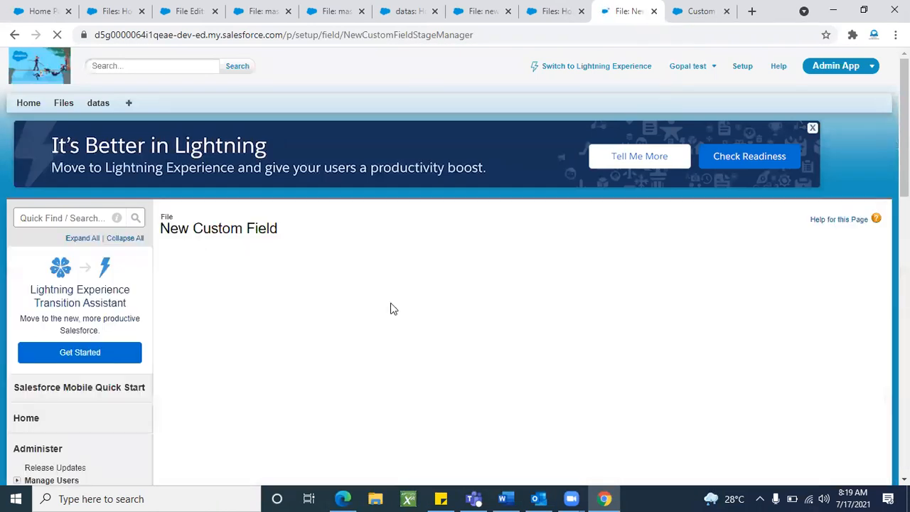
Set the number field's label and field name to max.
left_click(346, 318)
type("m")
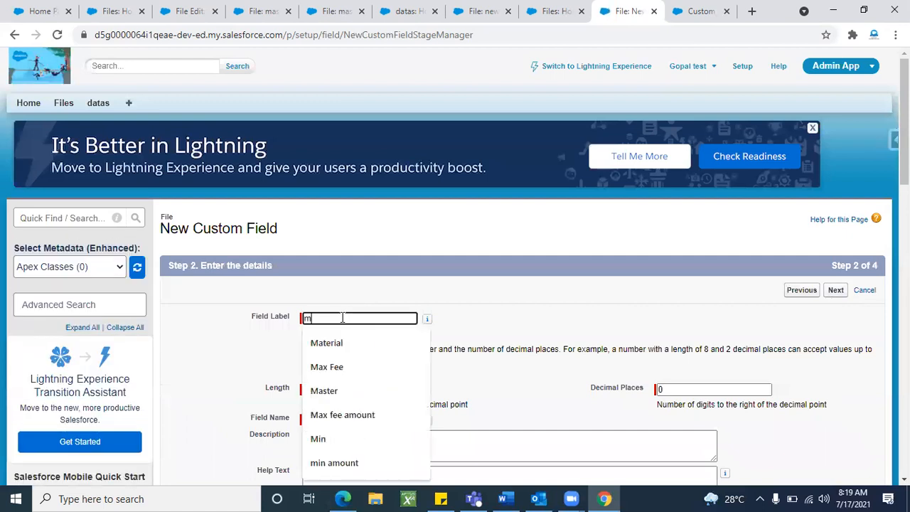
type("ax")
left_click(467, 314)
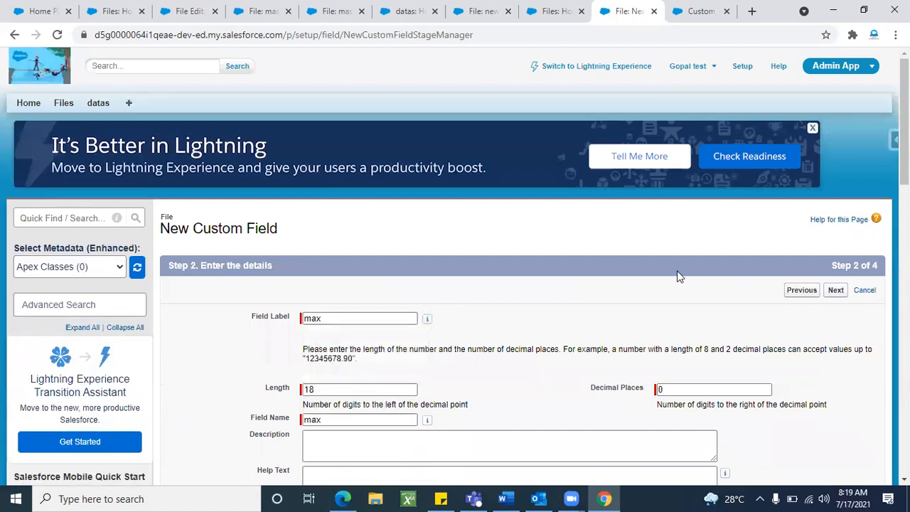
Make the max field visible to all profiles and save it on the File Layout.
left_click(836, 290)
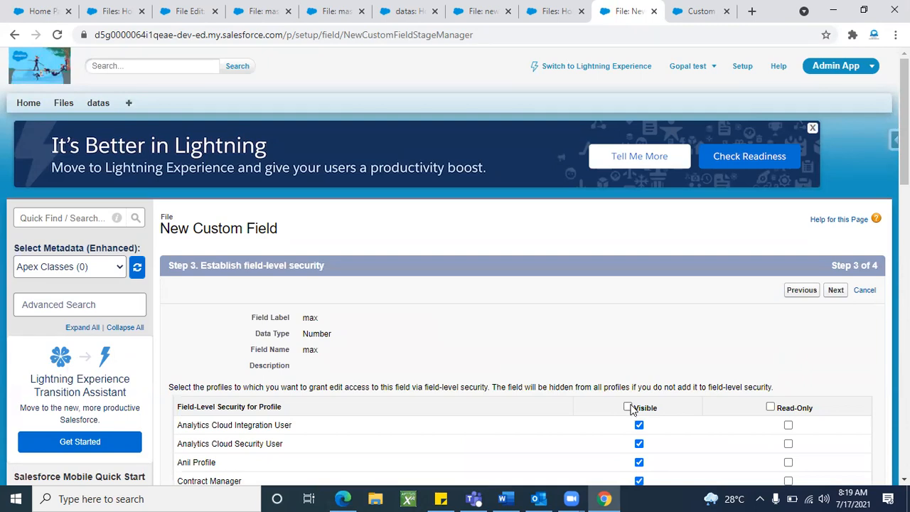
left_click(836, 290)
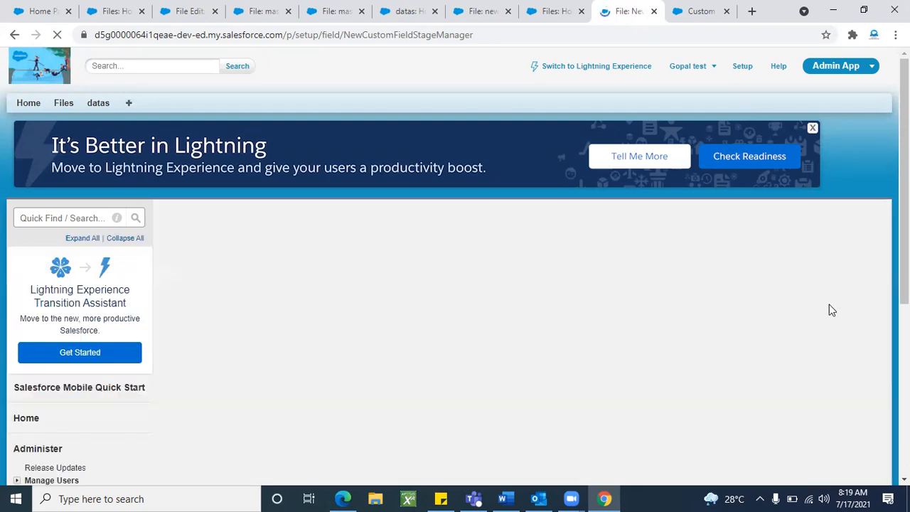
left_click(833, 289)
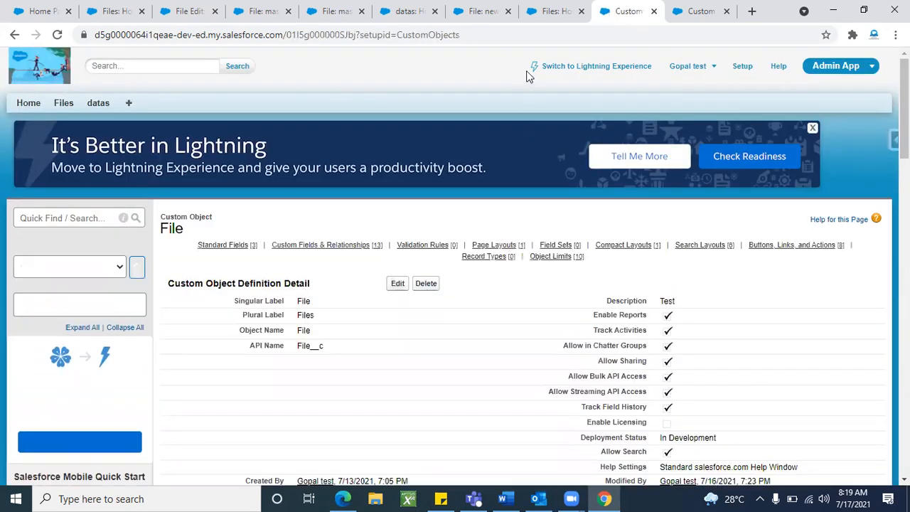
Start a new File record from the Files home page and check its form for the Fee, Min and max fields.
left_click(551, 12)
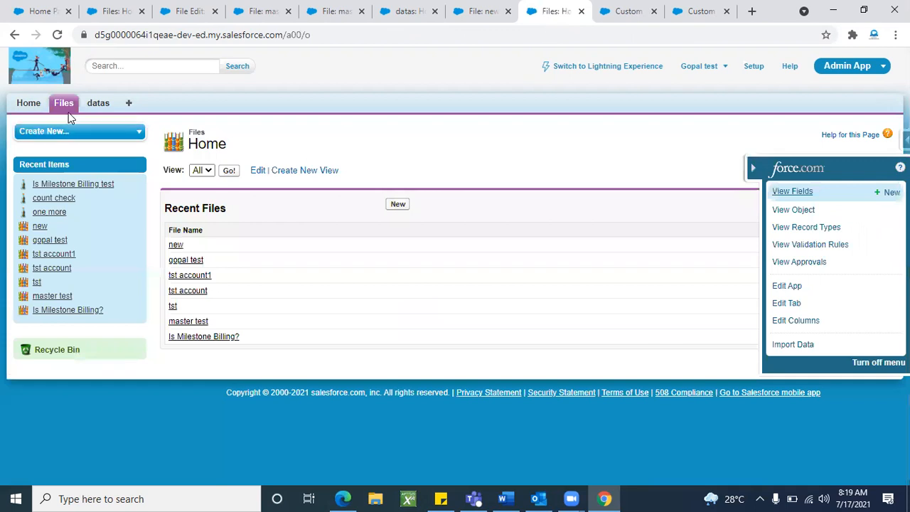
left_click(398, 205)
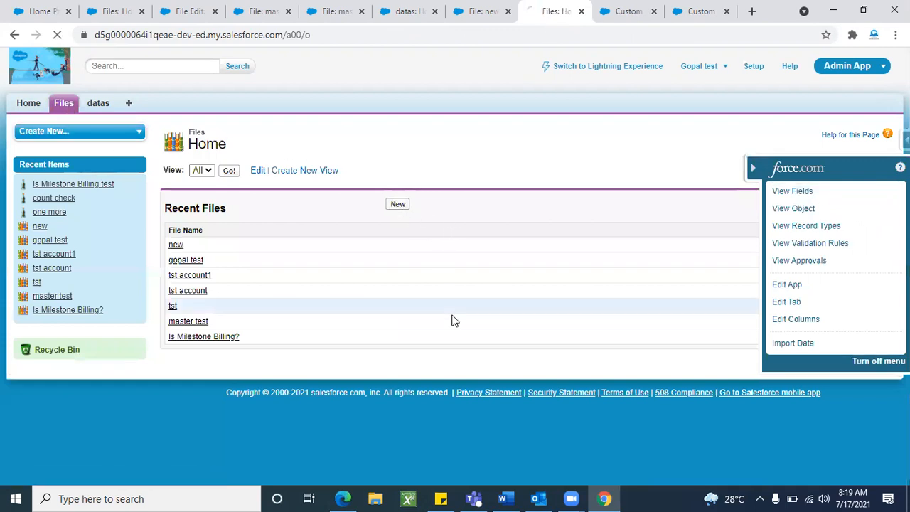
scroll(368, 359, "down", 10)
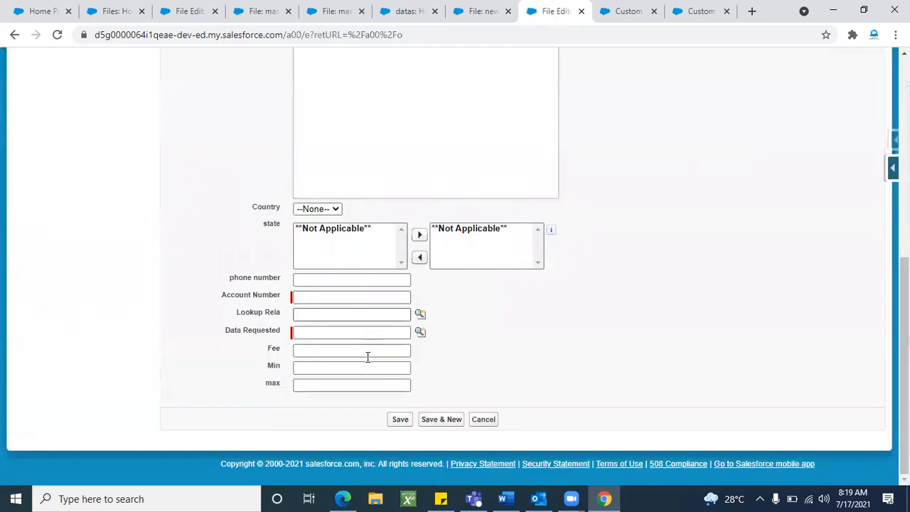
left_click(298, 350)
left_click(304, 369)
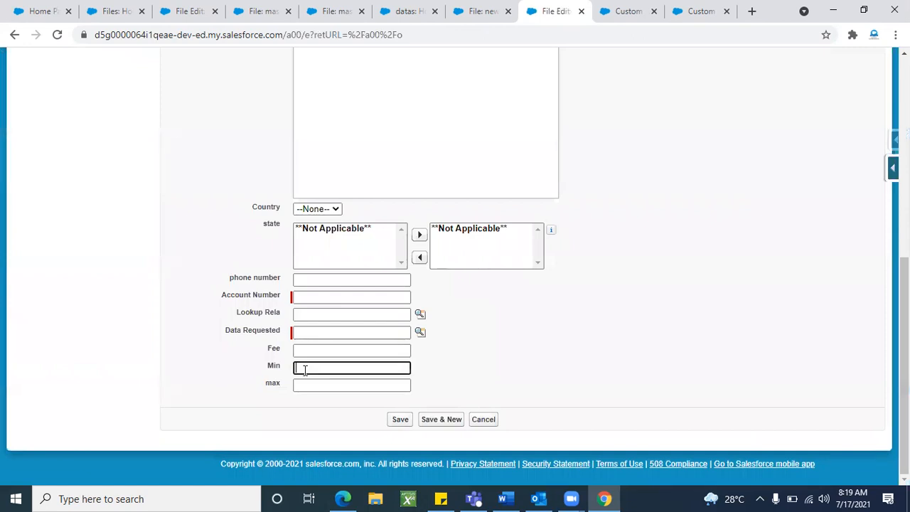
left_click(305, 384)
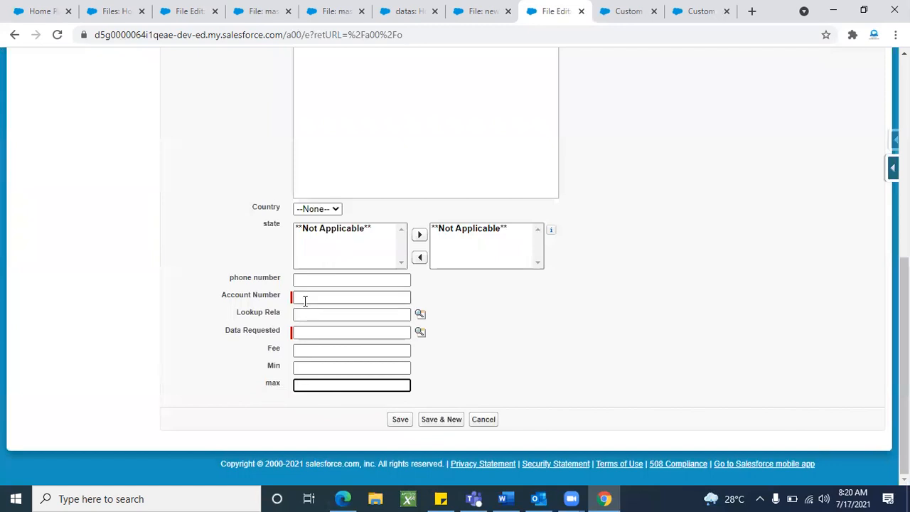
left_click(361, 297)
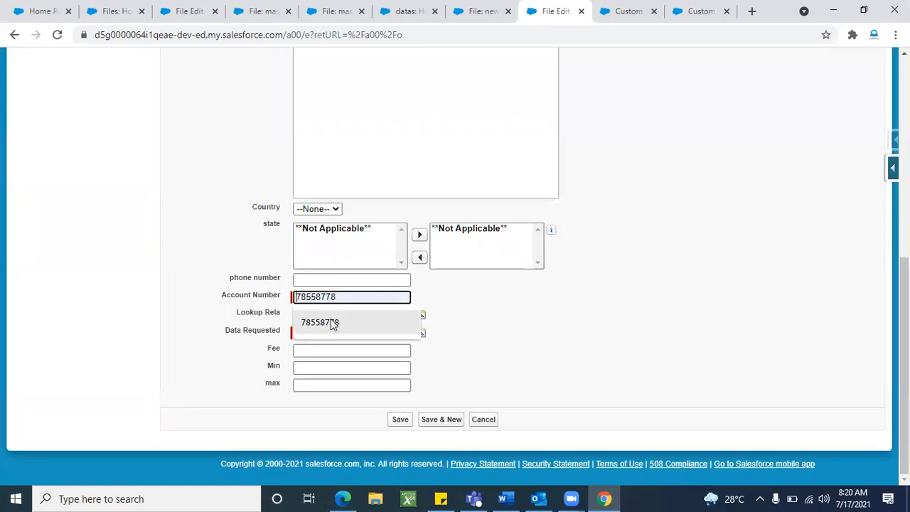
left_click(329, 325)
left_click(422, 333)
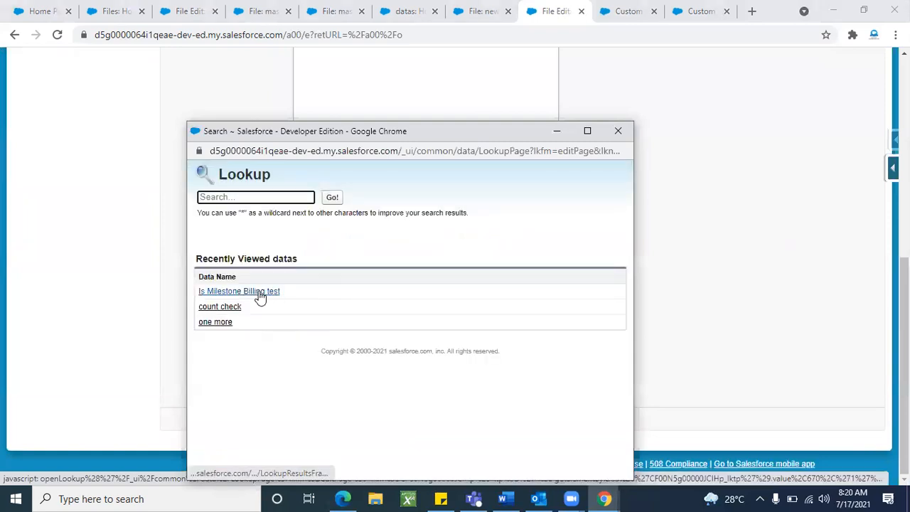
left_click(260, 297)
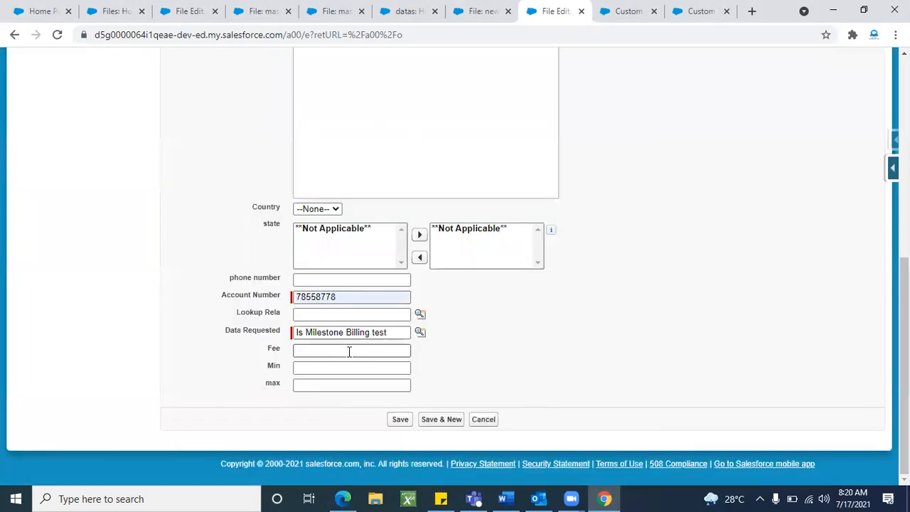
Set the new File's Min value to 100 and its max value to 10000.
left_click(301, 367)
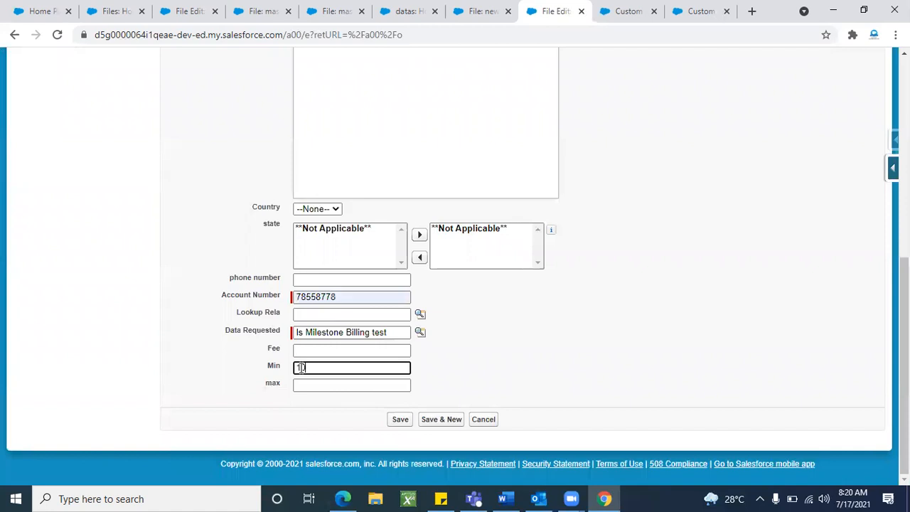
left_click(308, 384)
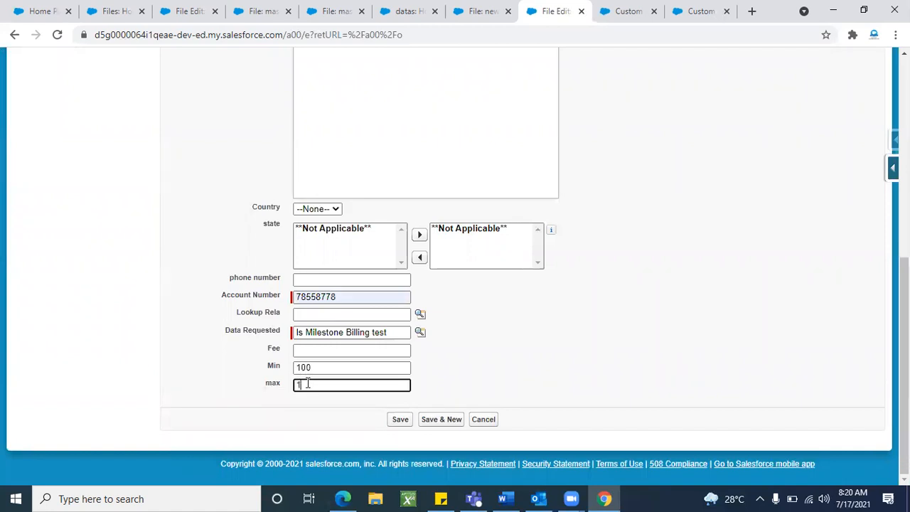
left_click(441, 419)
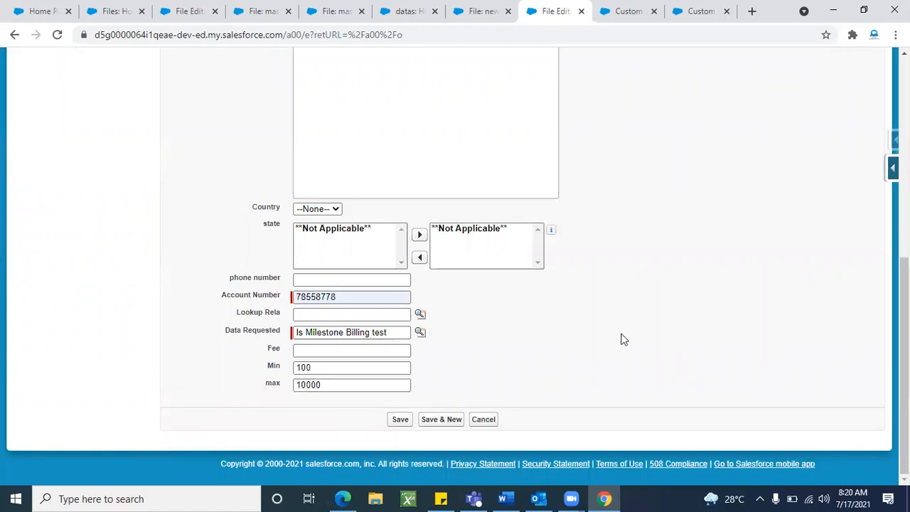
Set the File Name to Test and save the File record.
left_click(369, 222)
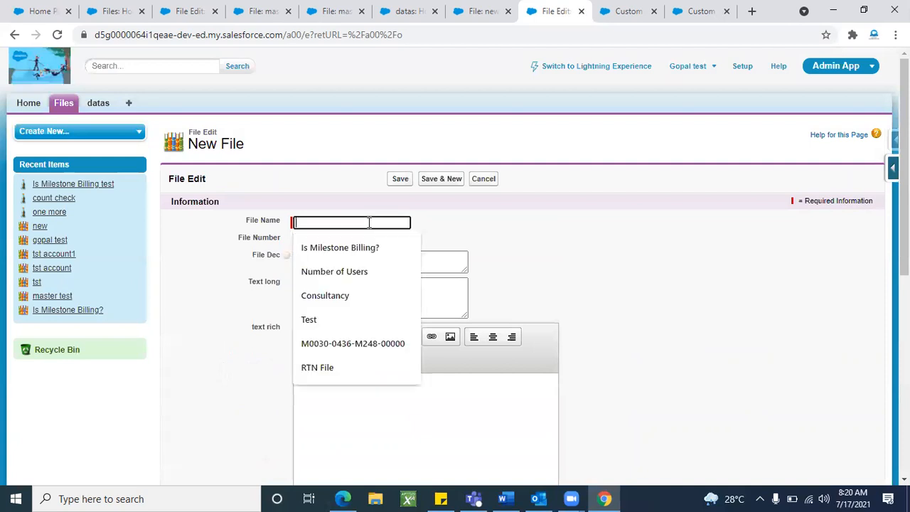
left_click(318, 319)
left_click(399, 180)
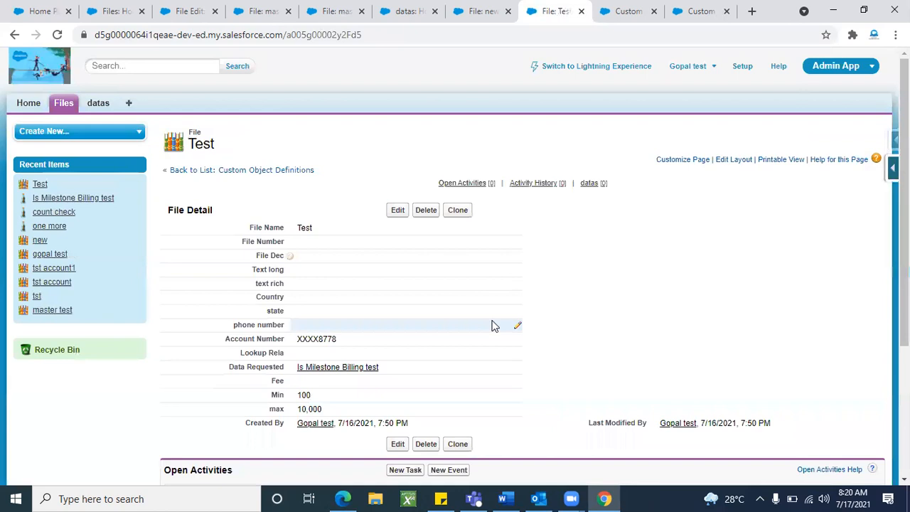
Open the Is Milestone Billing test data record from the saved File's Data Requested field.
scroll(492, 322, "down", 1)
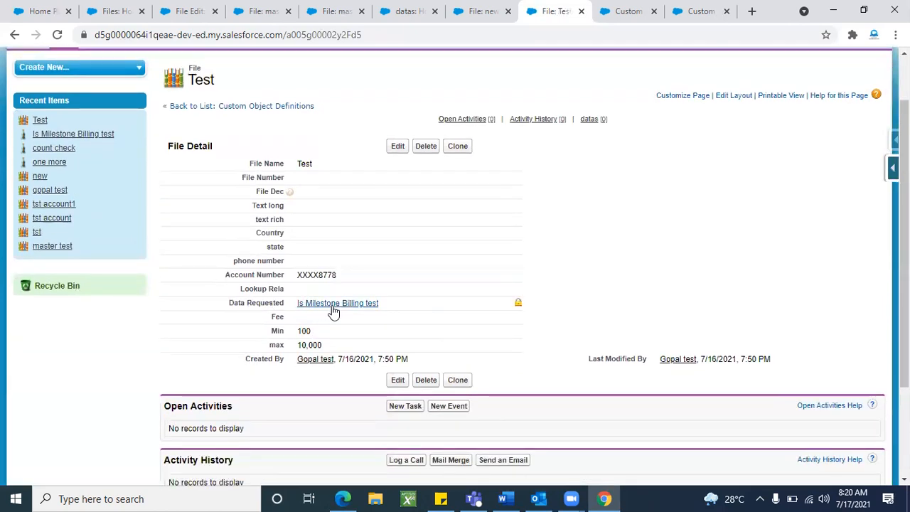
mouse_move(331, 306)
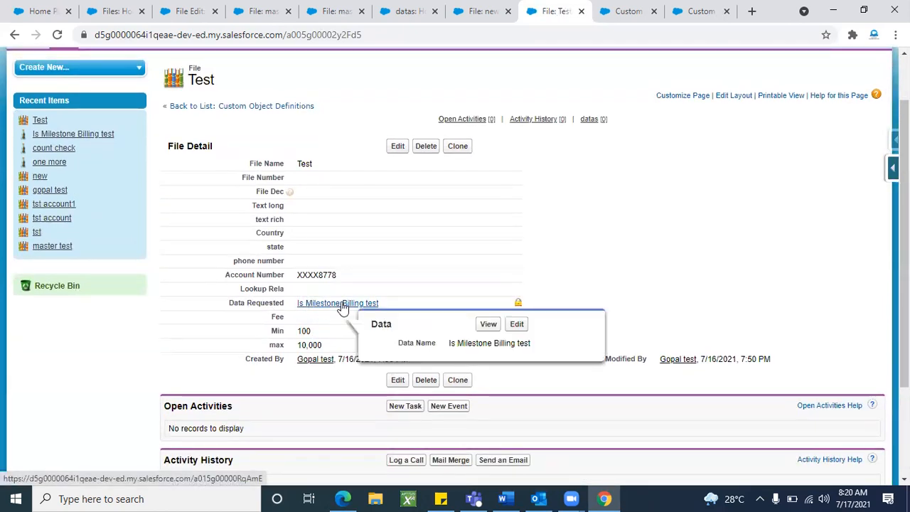
left_click(343, 305)
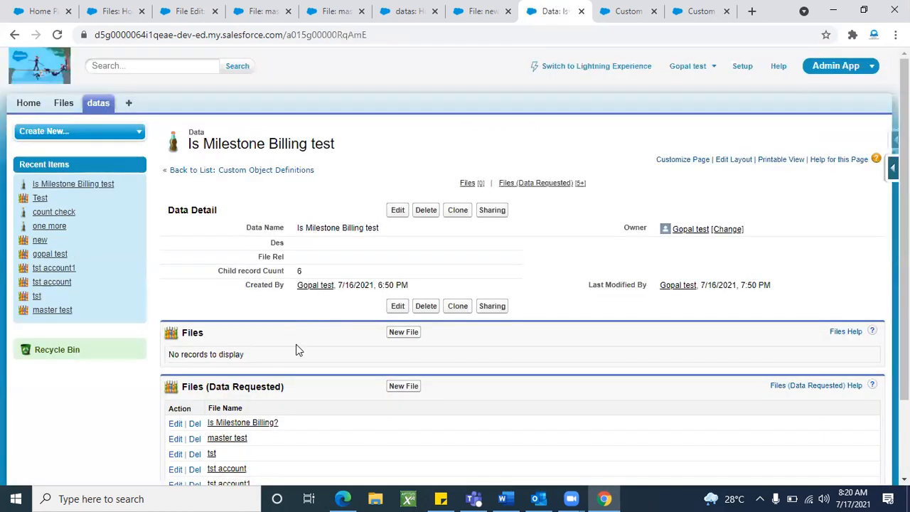
Compare the data record's Child record Count with its Files (Data Requested) related list, expanding the list to all records.
scroll(296, 345, "down", 2)
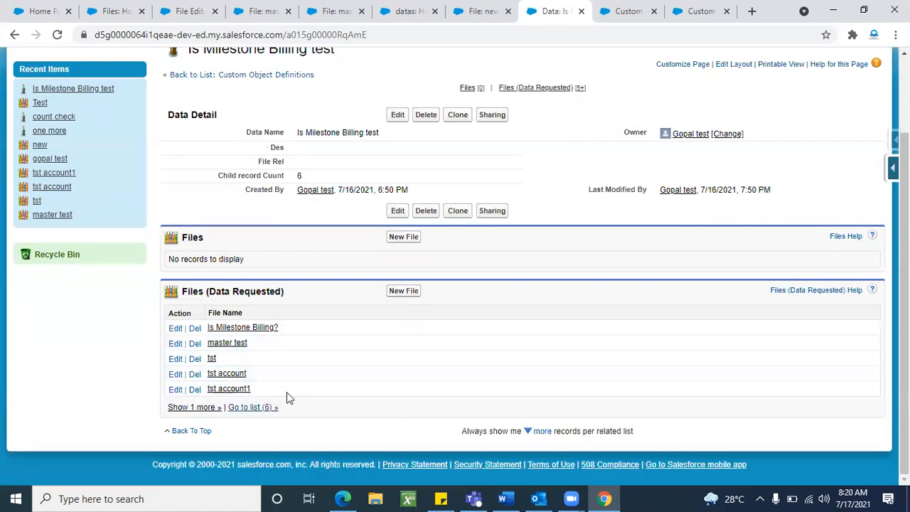
scroll(320, 341, "up", 1)
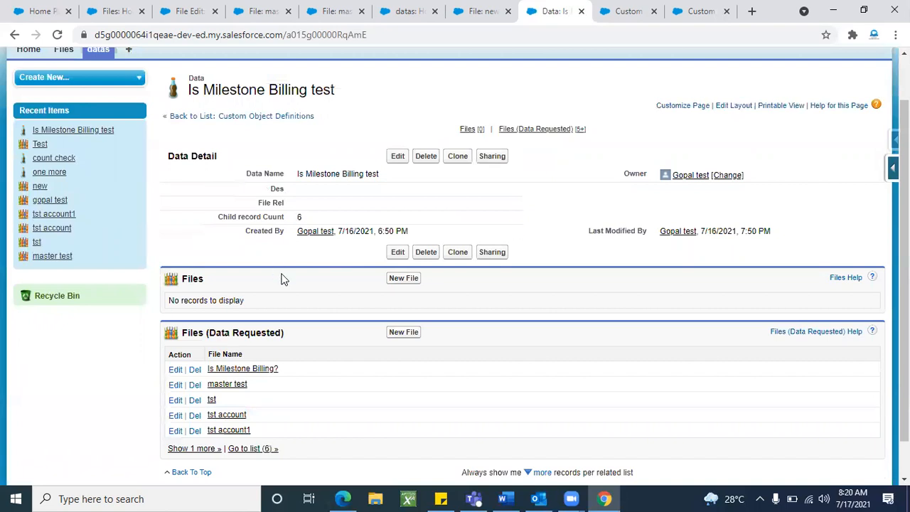
left_click(302, 253)
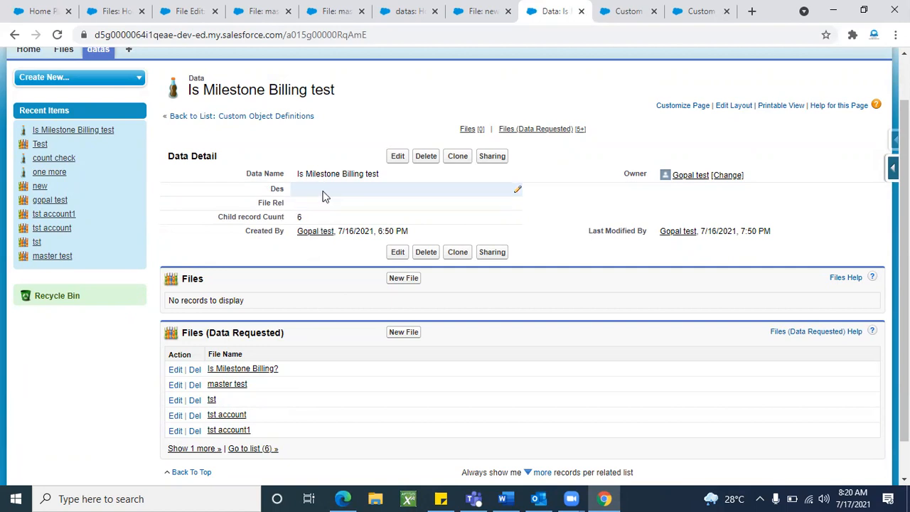
triple_click(264, 218)
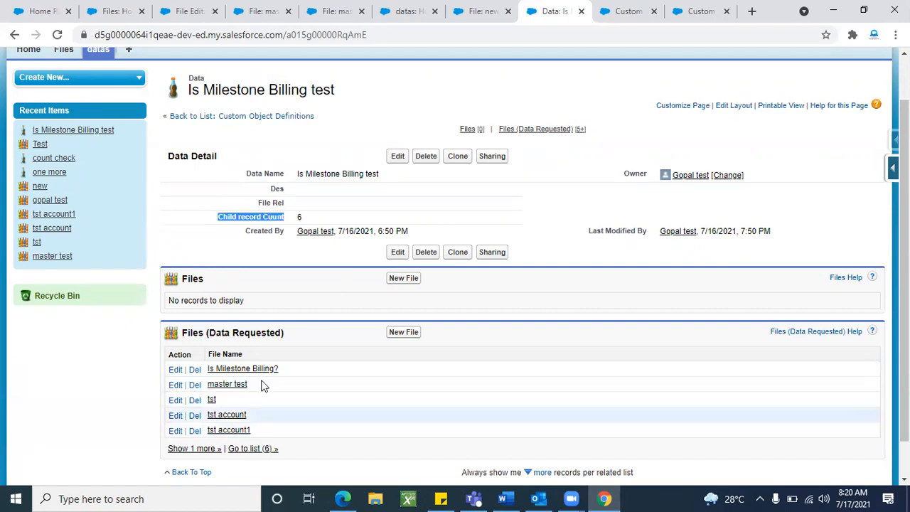
left_click(289, 247)
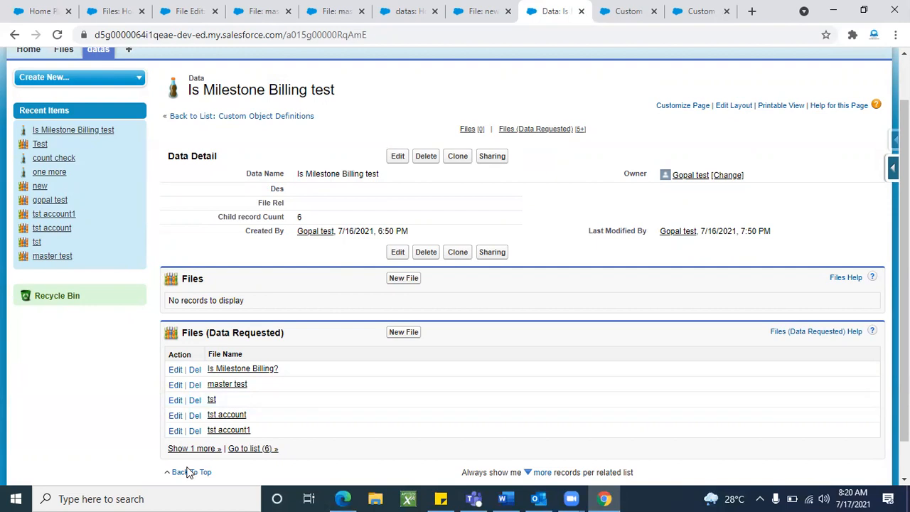
left_click(199, 447)
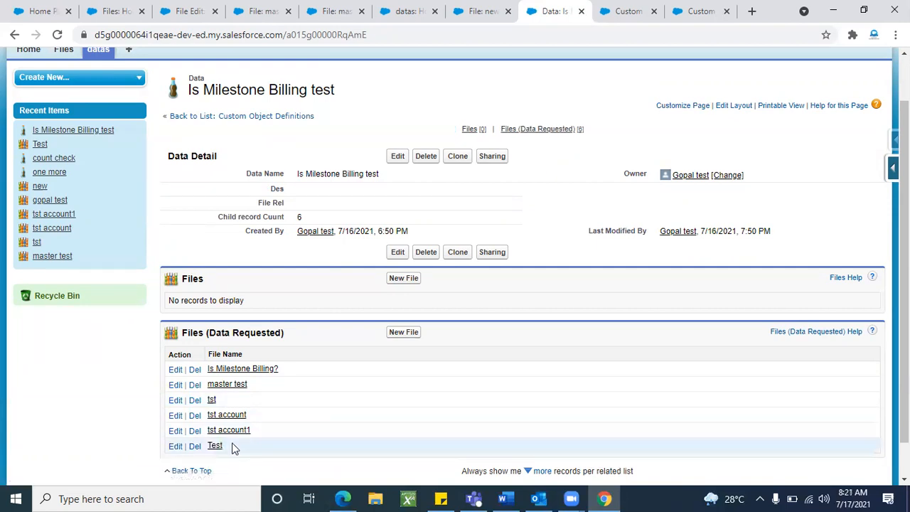
Open the Test file from the related list in a separate tab and check its Min and max values.
right_click(215, 446)
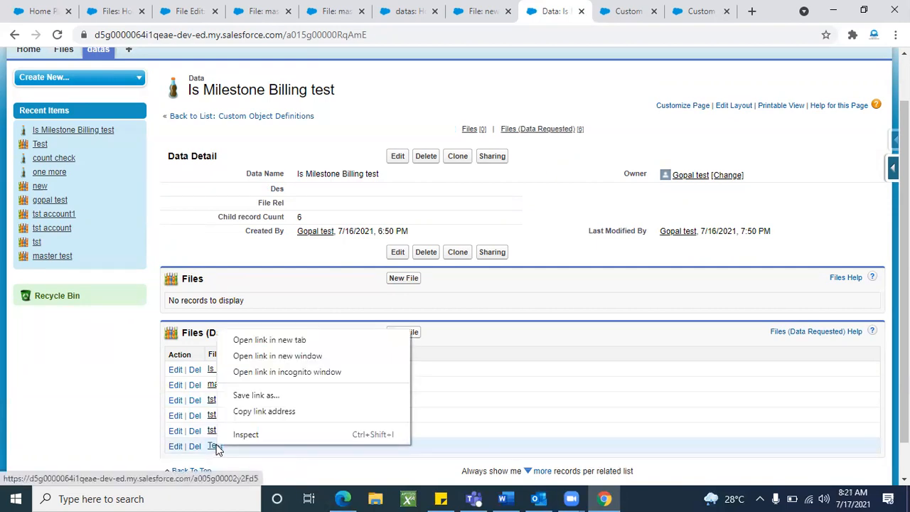
left_click(266, 339)
left_click(620, 21)
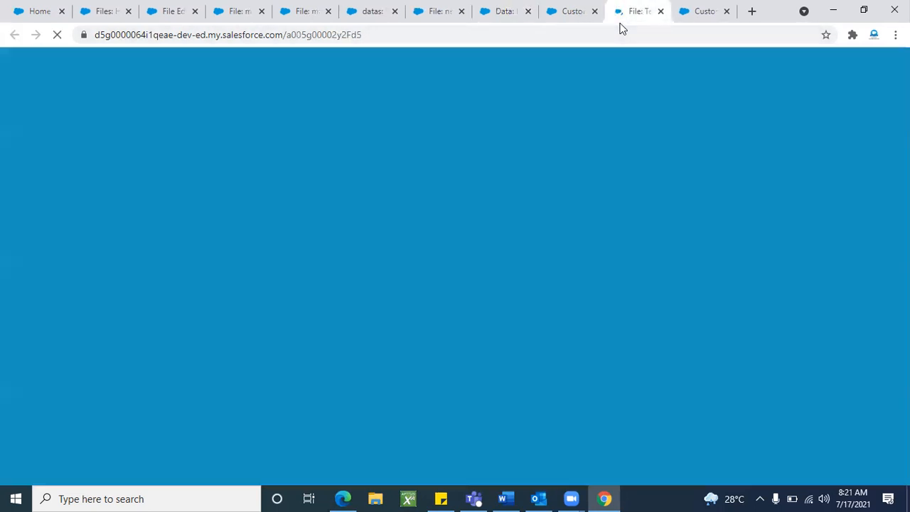
scroll(408, 355, "down", 2)
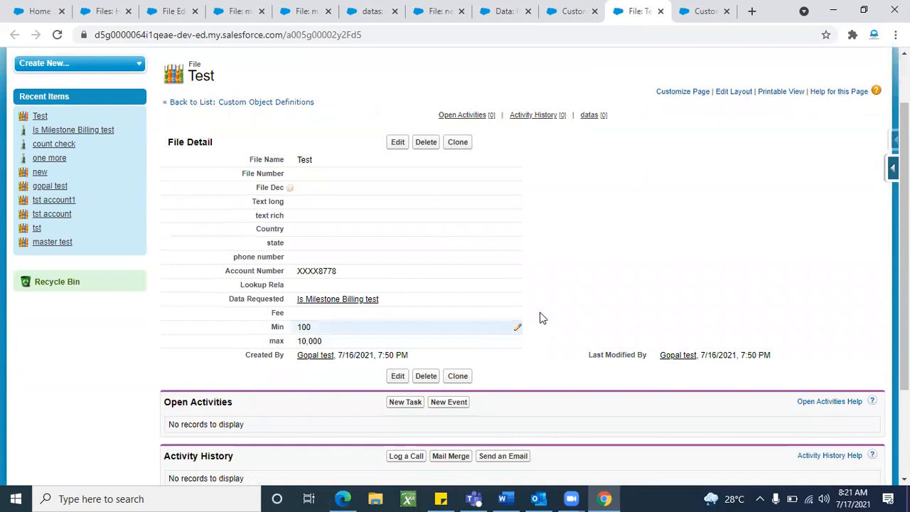
scroll(553, 318, "up", 1)
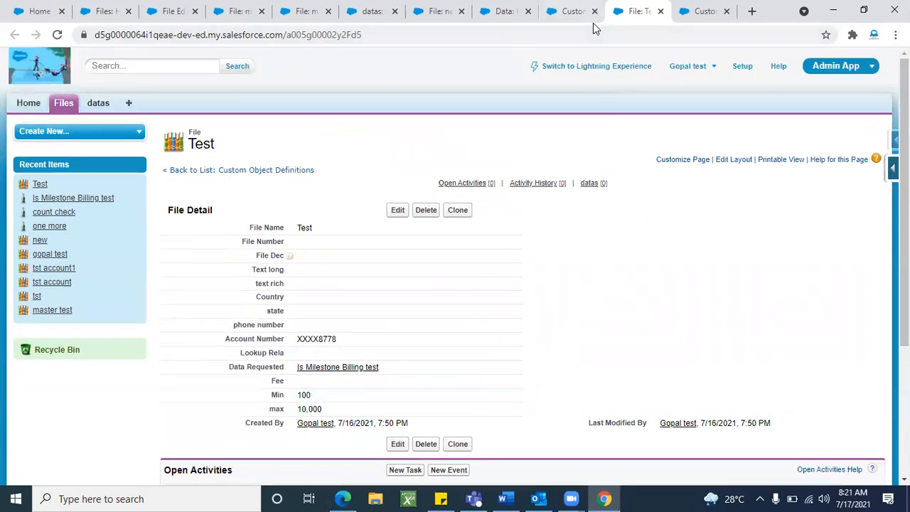
Close the extra Test file and custom object definition tabs and return to the Is Milestone Billing test data record.
left_click(573, 10)
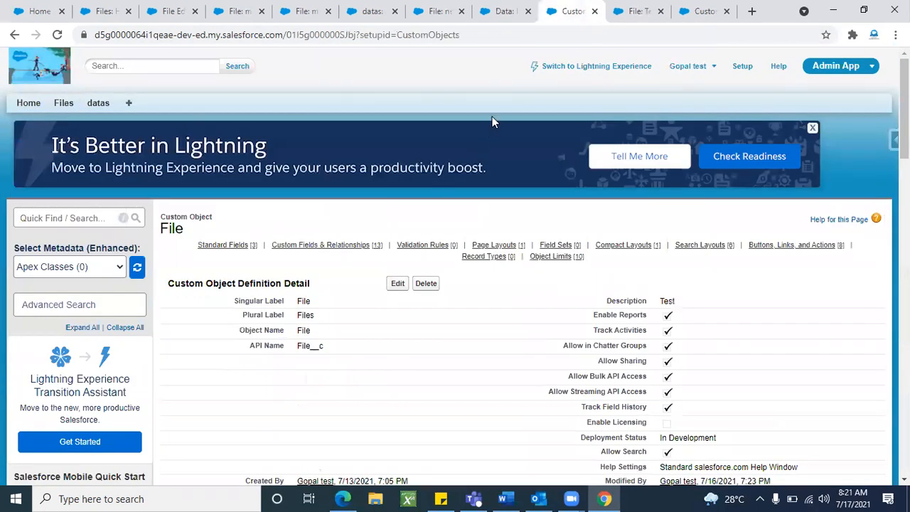
left_click(490, 21)
scroll(276, 341, "up", 1)
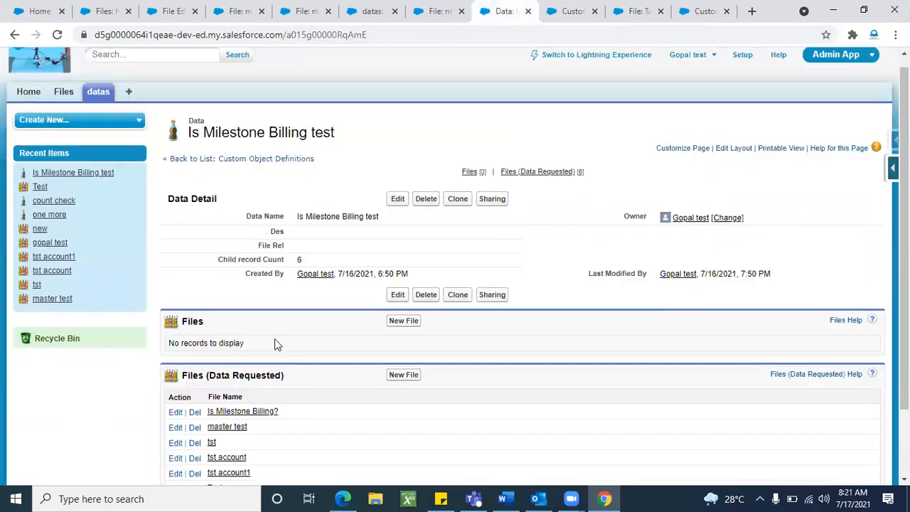
scroll(276, 341, "up", 1)
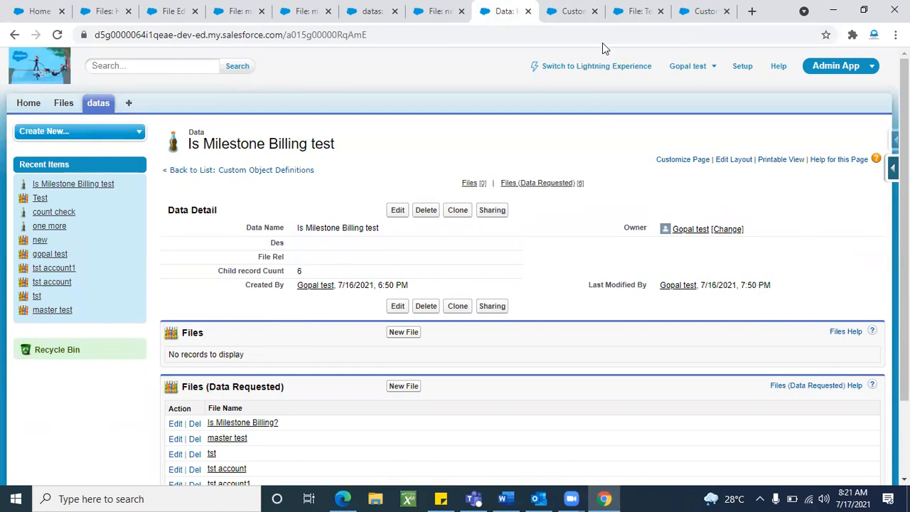
left_click(661, 11)
left_click(660, 10)
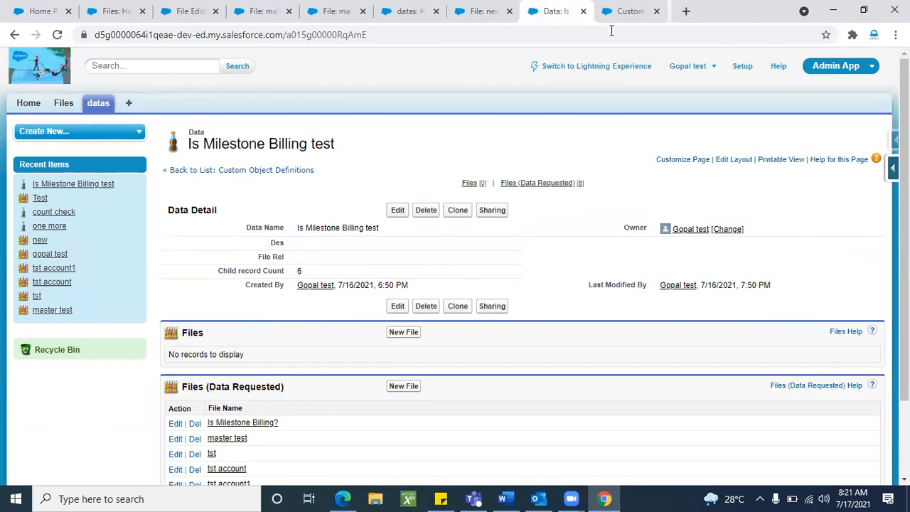
left_click(624, 12)
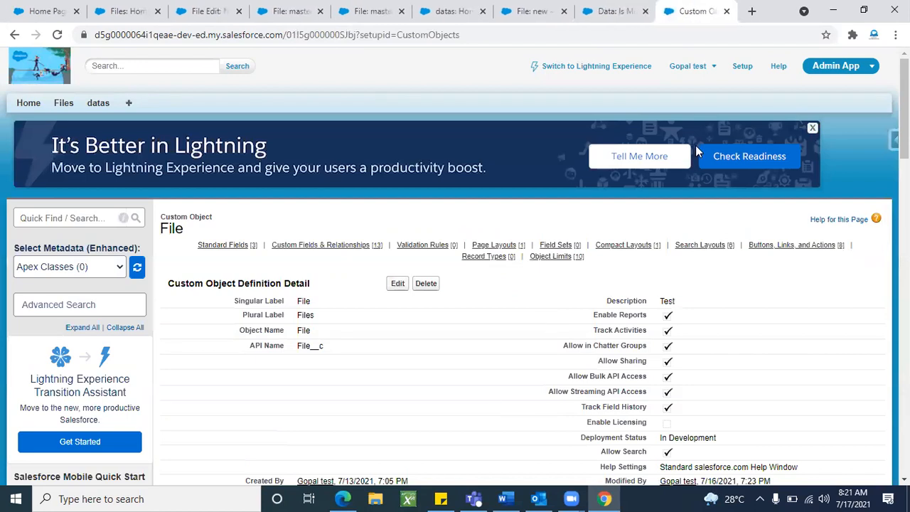
left_click(726, 10)
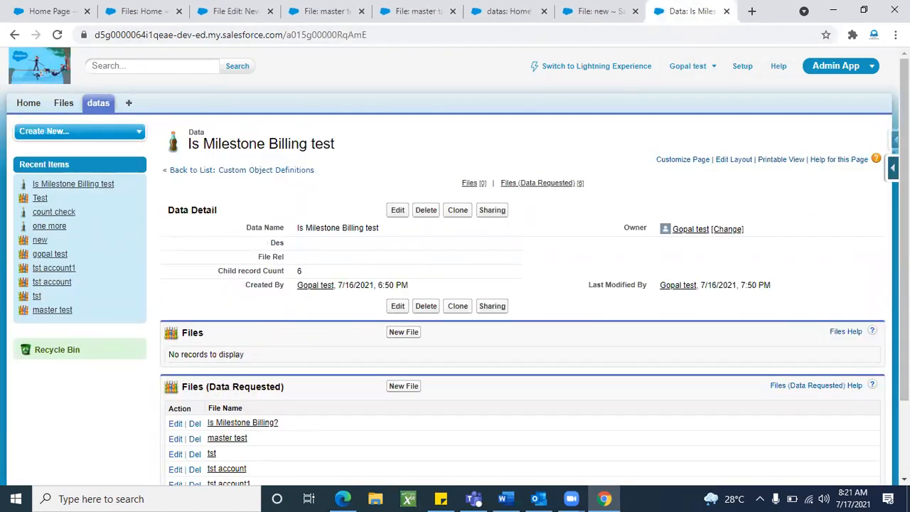
Start a new custom field on the Data object with the Roll-Up Summary data type and continue to its details.
left_click(893, 167)
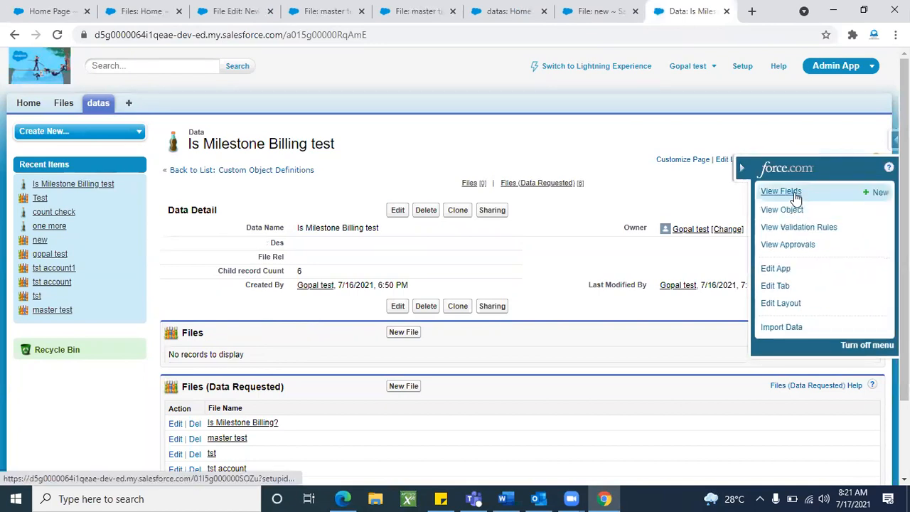
left_click(794, 195)
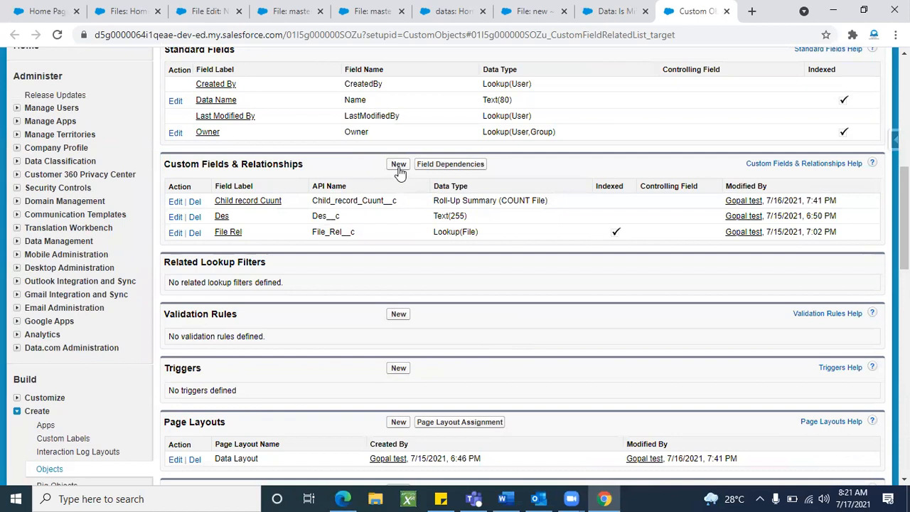
left_click(398, 166)
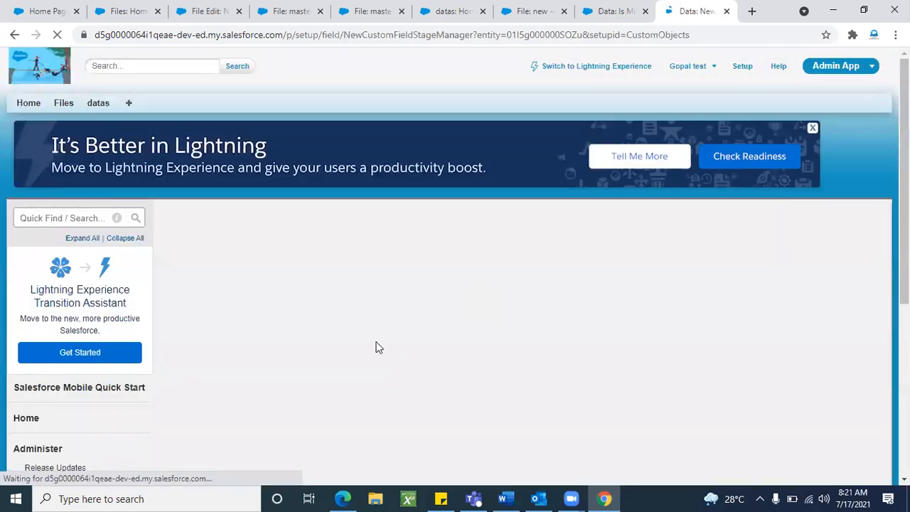
scroll(377, 347, "down", 2)
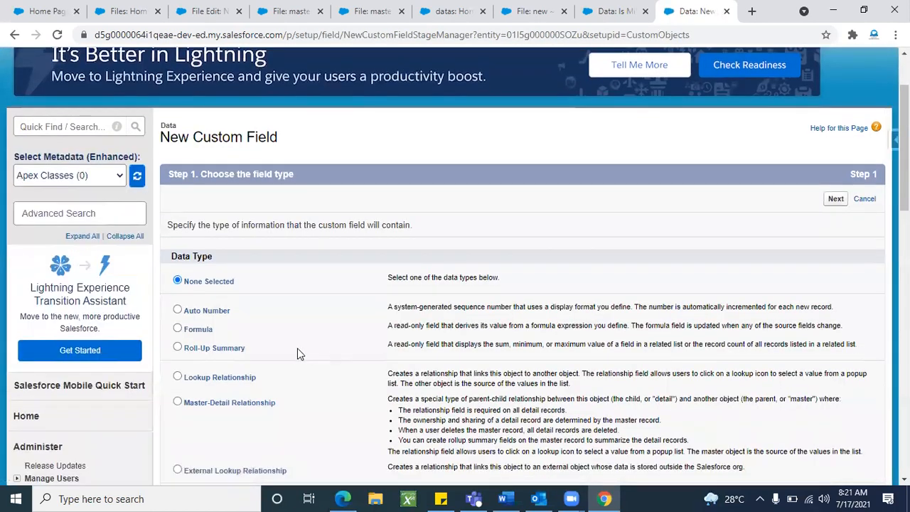
left_click(239, 350)
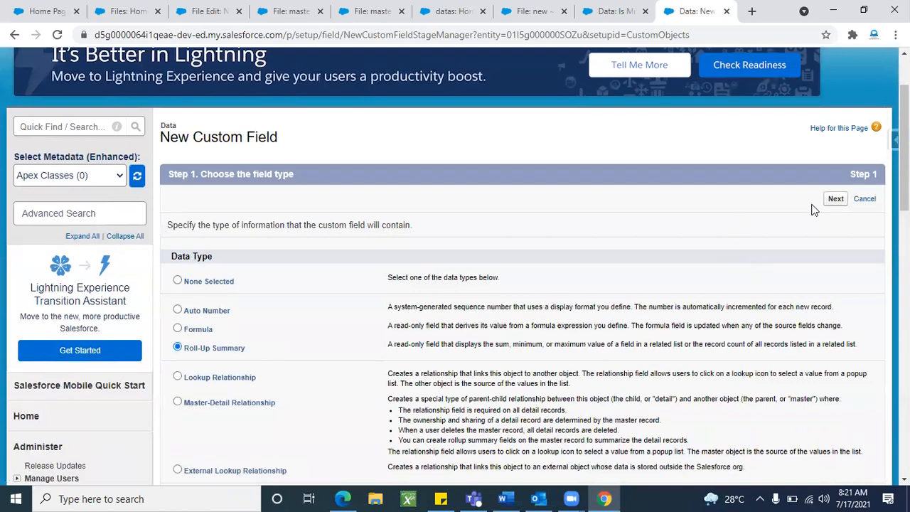
left_click(837, 200)
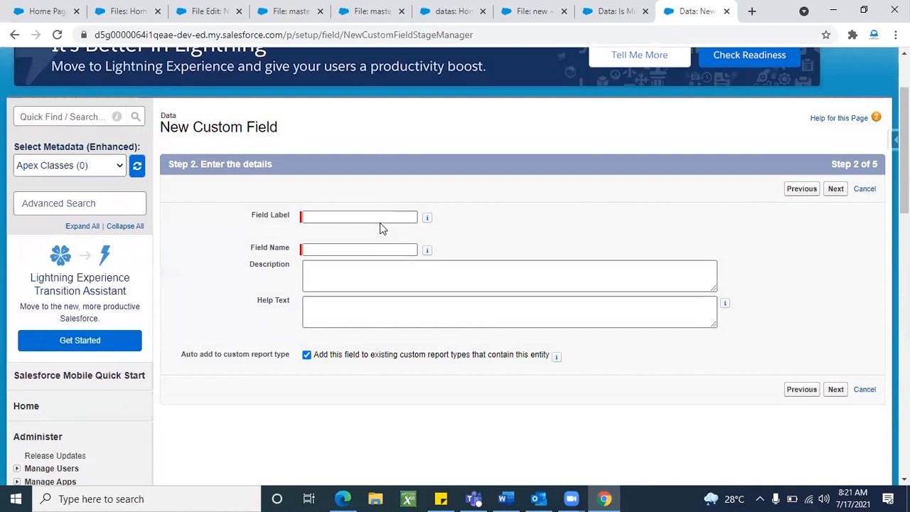
Set the roll-up summary field's label to min value.
left_click(381, 218)
type("min ")
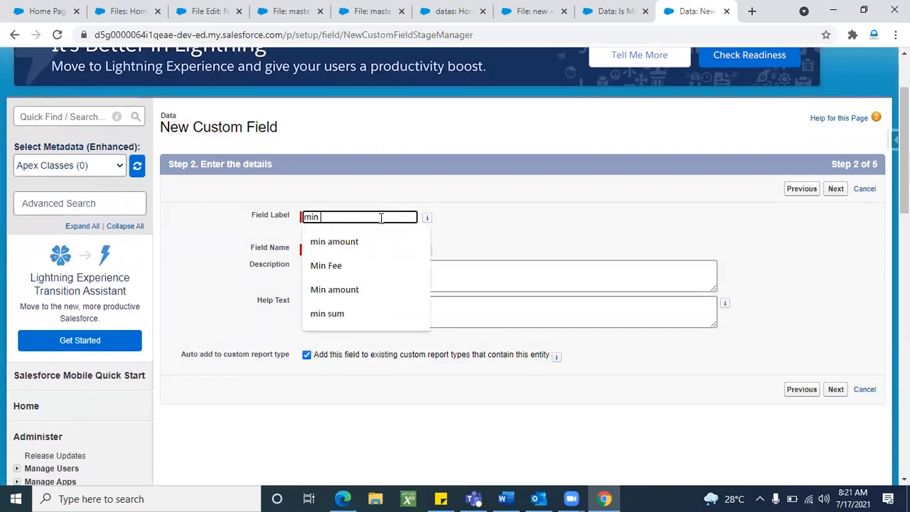
type("vakue")
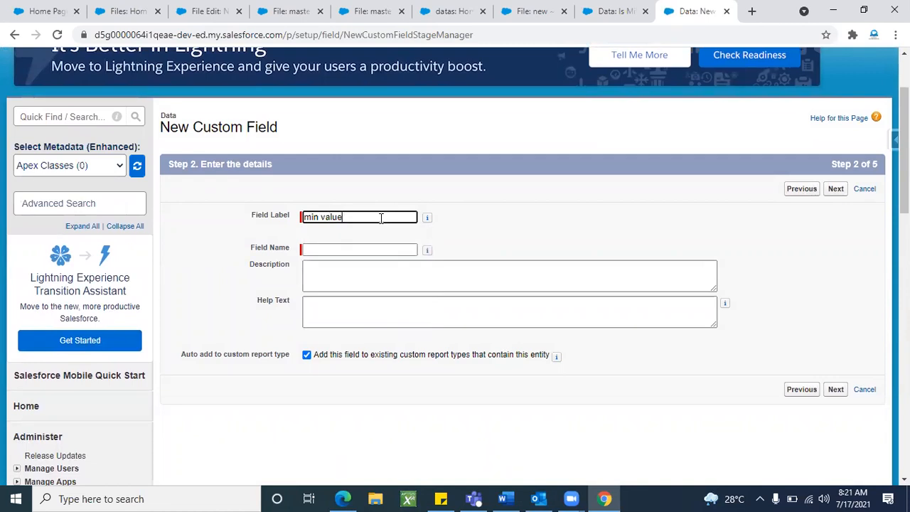
Define the roll-up calculation to summarize Files with type MIN on the Min field, including all records, and continue to field-level security.
left_click(422, 233)
left_click(833, 190)
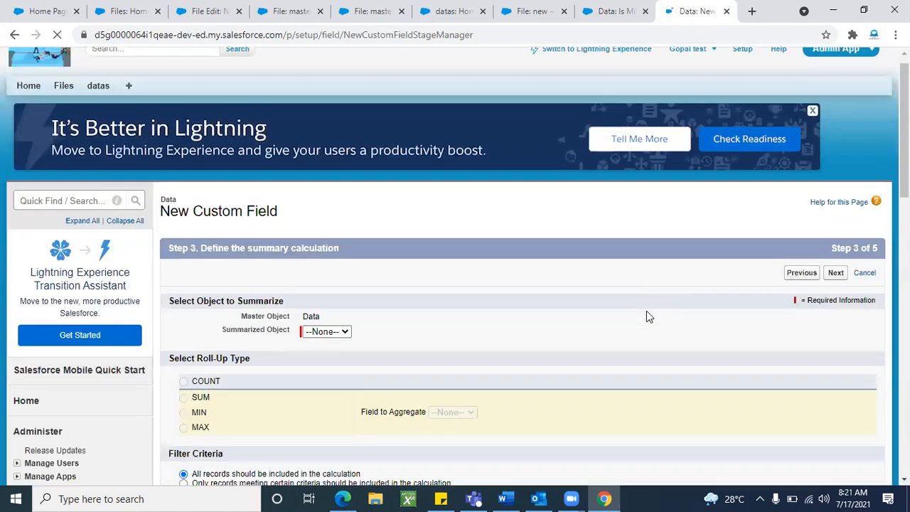
scroll(647, 313, "down", 1)
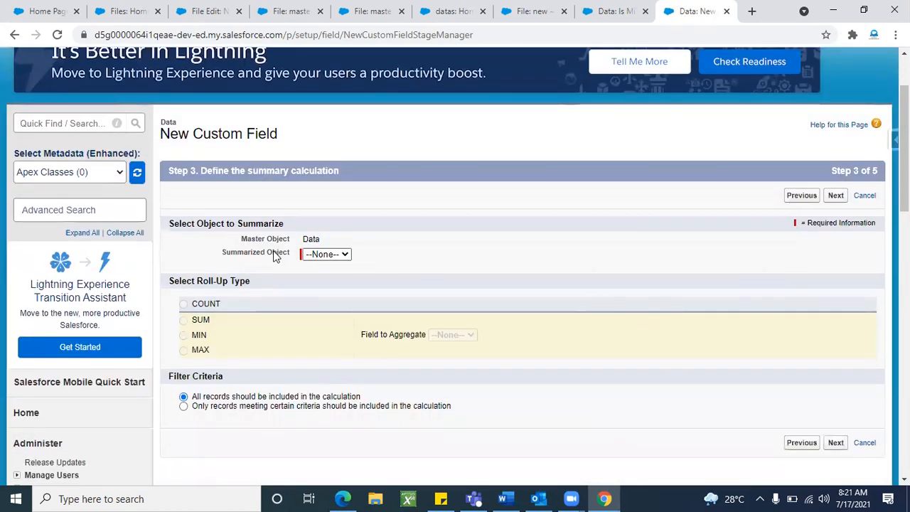
left_click(331, 256)
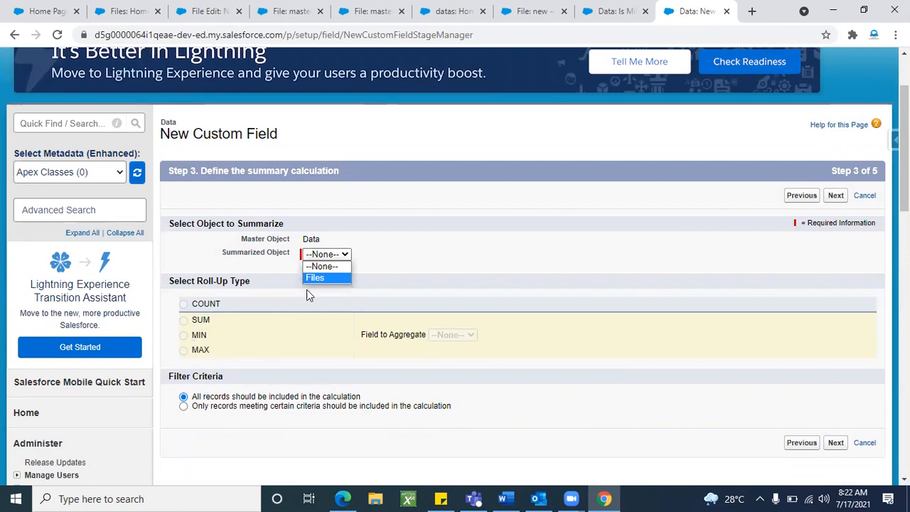
left_click(321, 278)
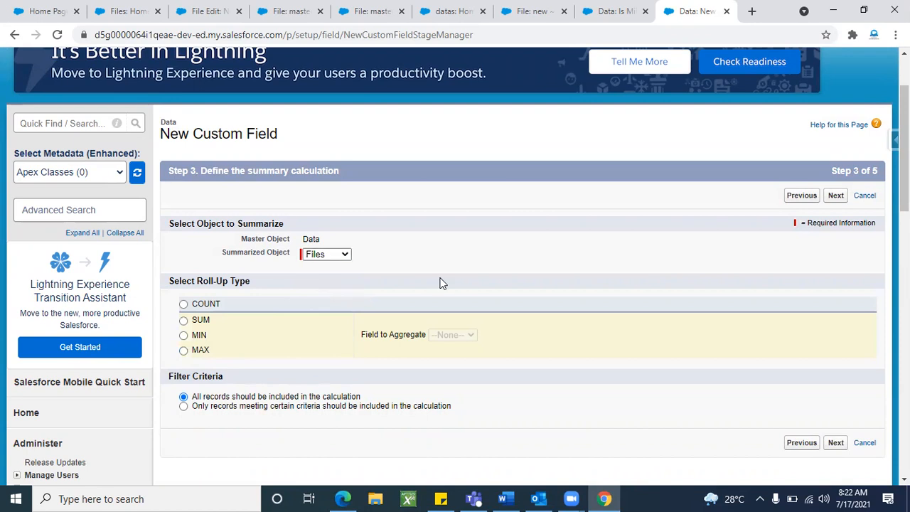
left_click(184, 337)
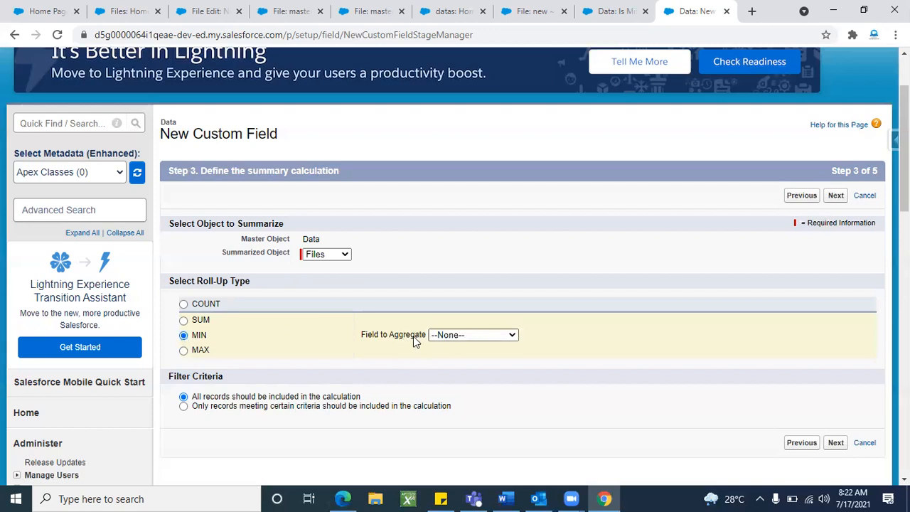
left_click(474, 340)
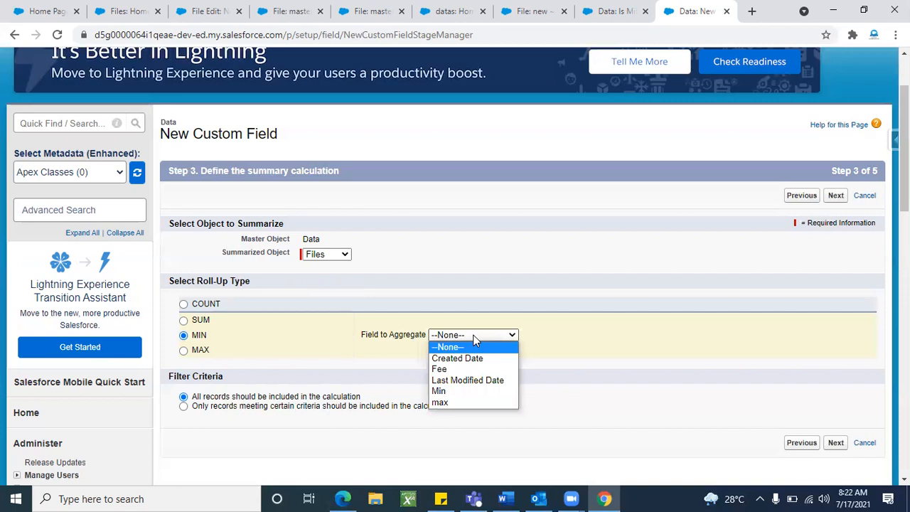
left_click(460, 391)
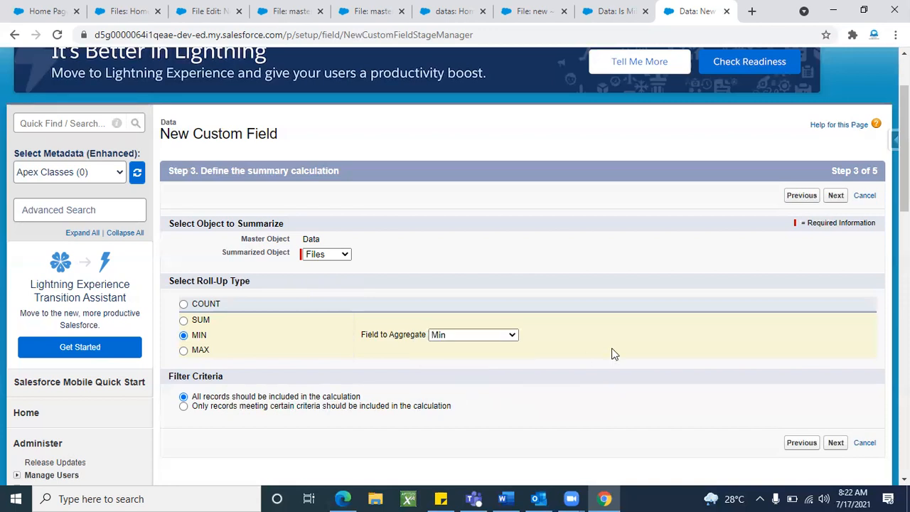
left_click(835, 196)
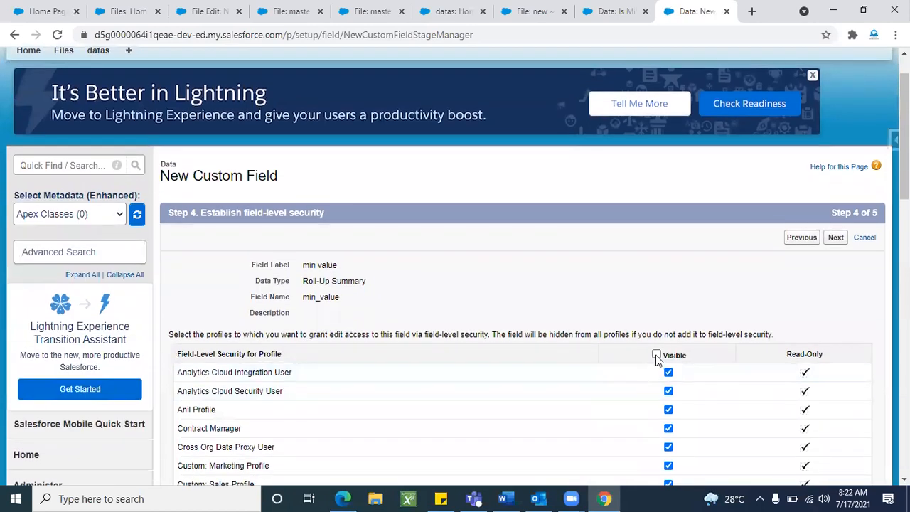
Make the min value field visible to all profiles and save it with the Data Layout page layout included.
left_click(656, 355)
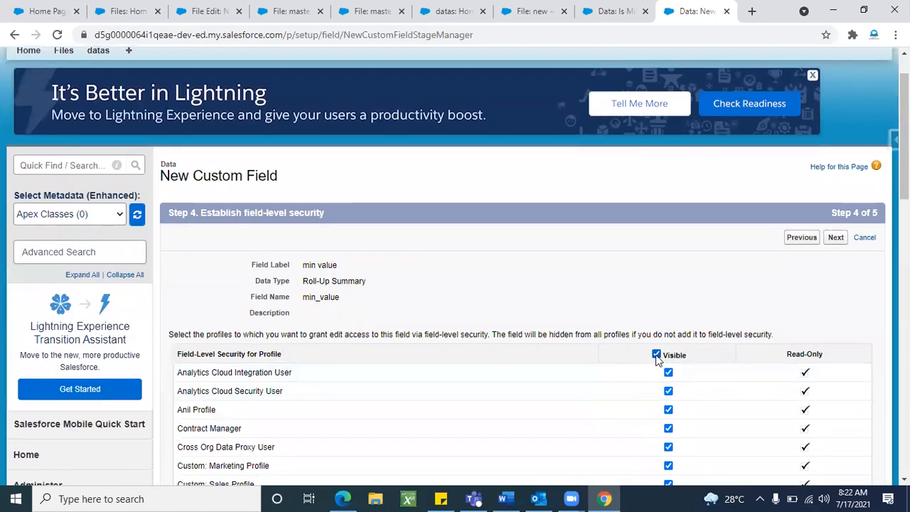
left_click(835, 237)
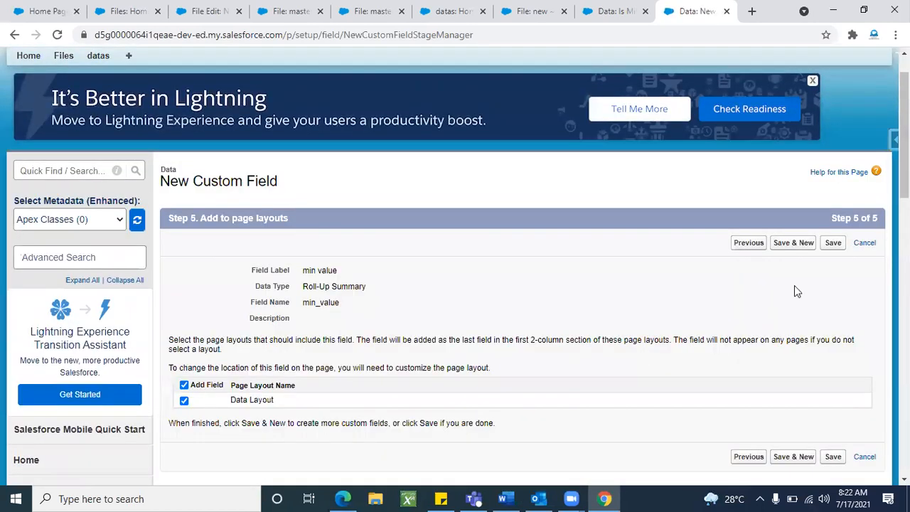
left_click(833, 244)
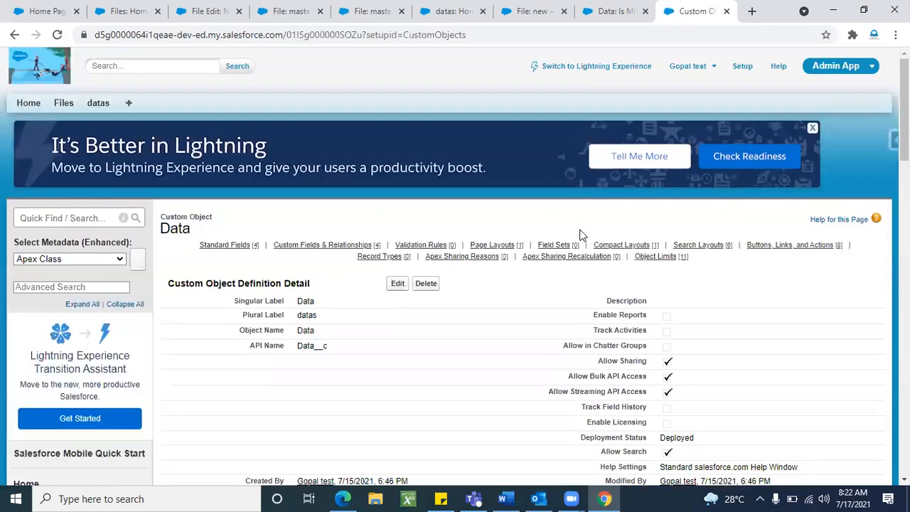
Review the min value field's data type and API name among the Data object's custom fields.
scroll(555, 281, "down", 5)
scroll(555, 287, "down", 1)
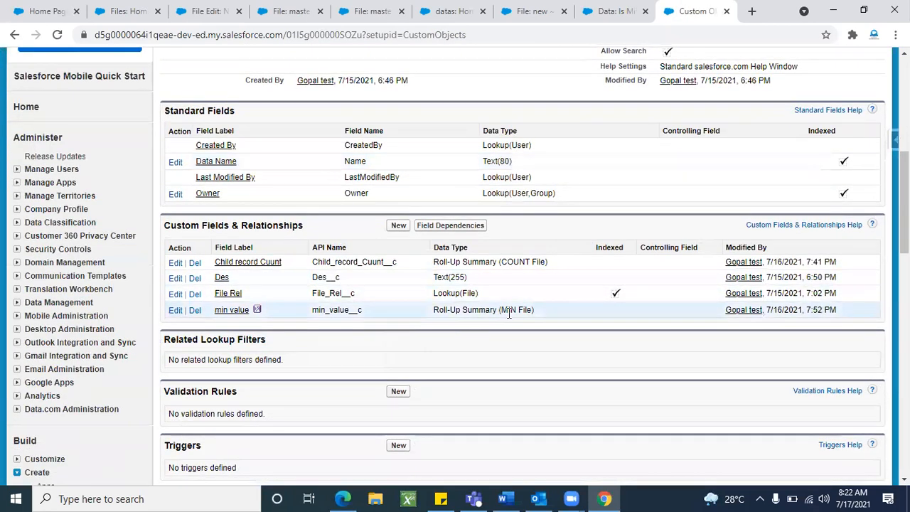
double_click(509, 310)
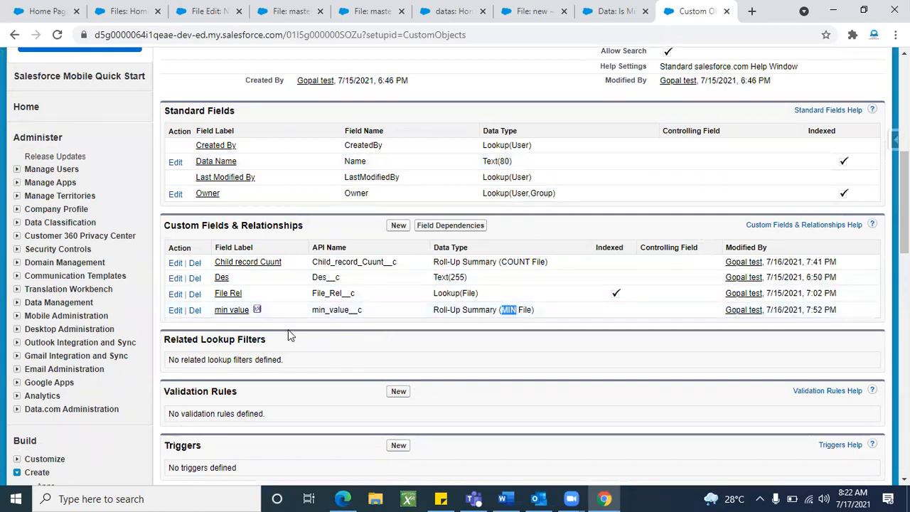
left_click(314, 314)
double_click(313, 314)
left_click(357, 324)
double_click(348, 313)
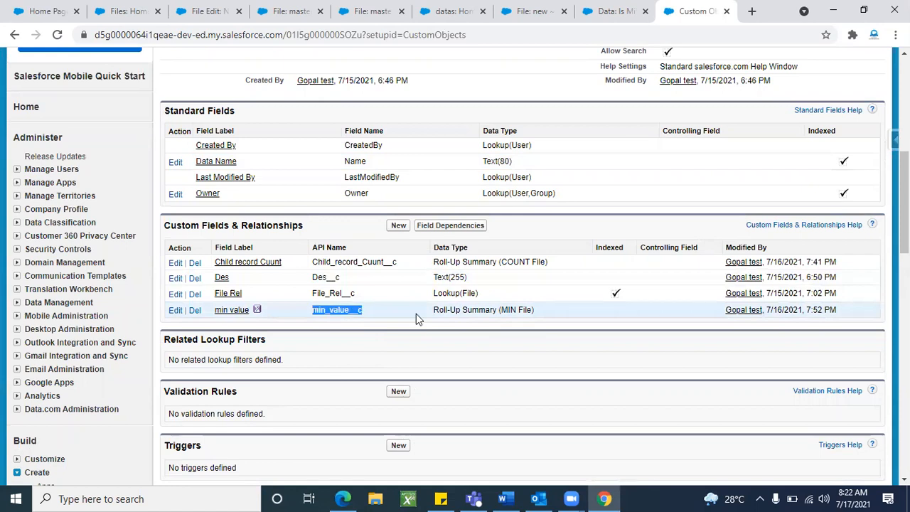
scroll(601, 261, "up", 3)
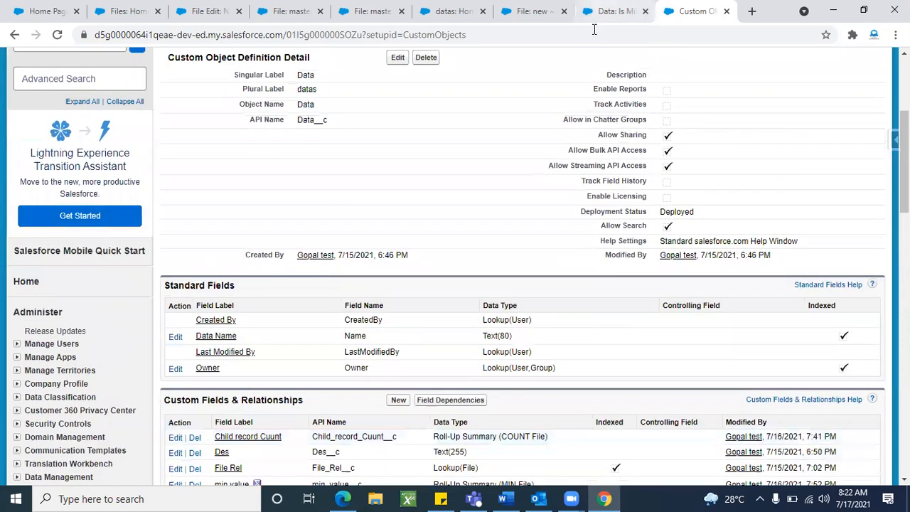
Return to the Is Milestone Billing test record, reload it, and check its min value field and related files.
left_click(601, 12)
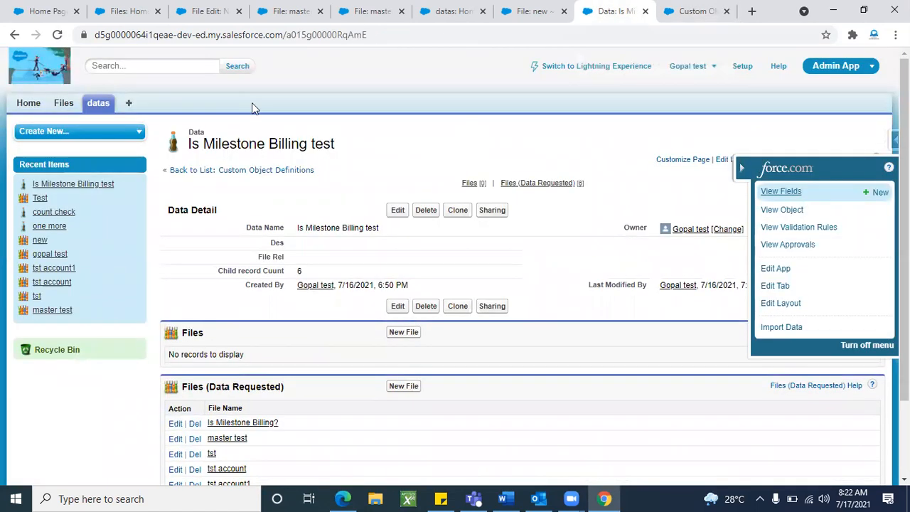
left_click(60, 39)
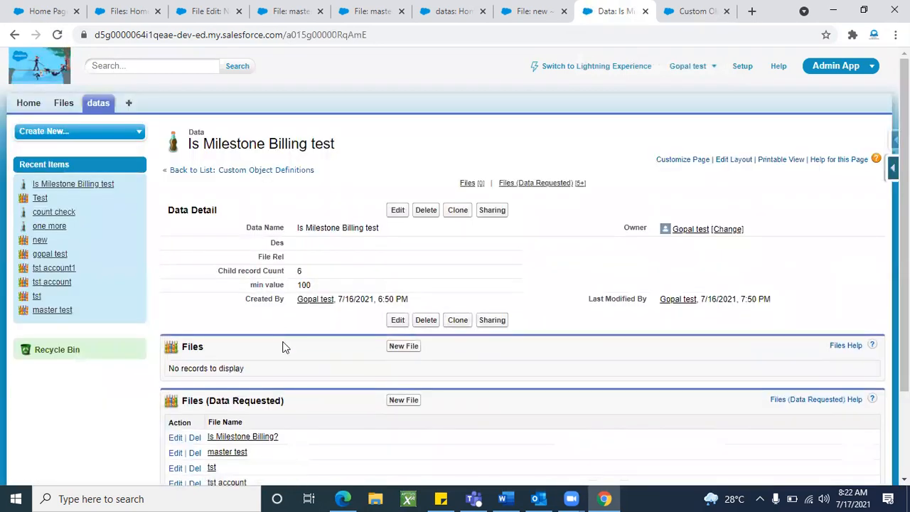
scroll(283, 346, "down", 1)
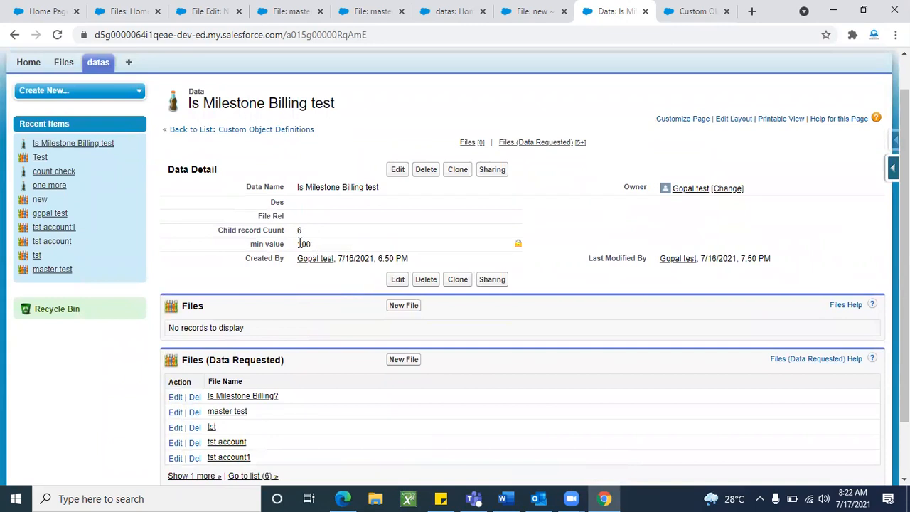
scroll(327, 356, "down", 1)
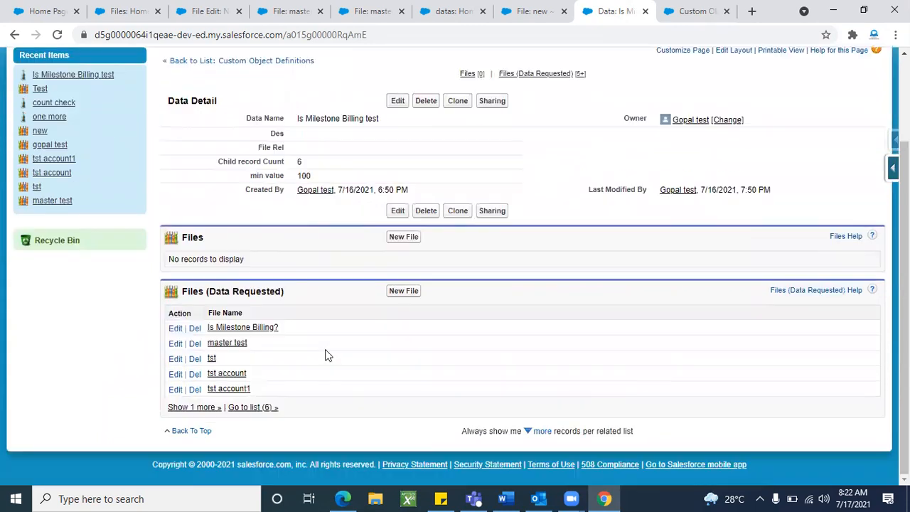
Expand the Files (Data Requested) list and open the Test file in a separate tab to compare its Min value.
left_click(204, 411)
right_click(218, 414)
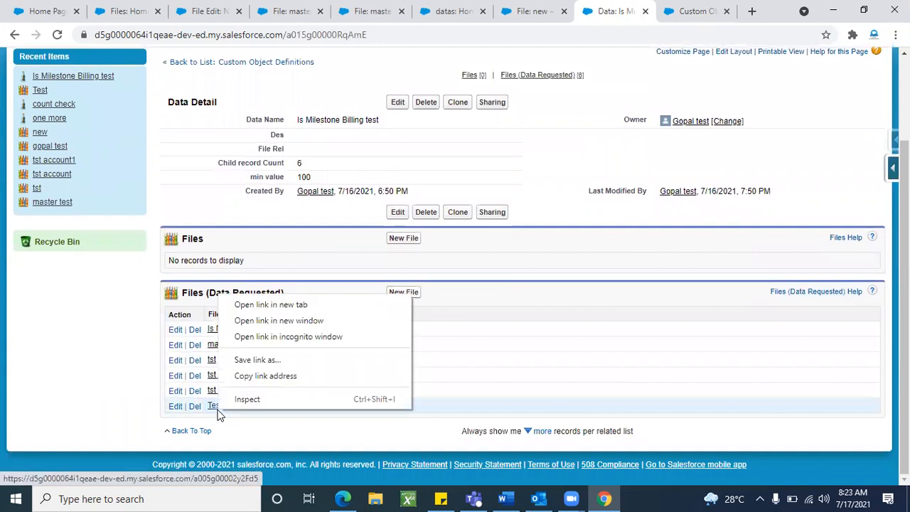
left_click(249, 305)
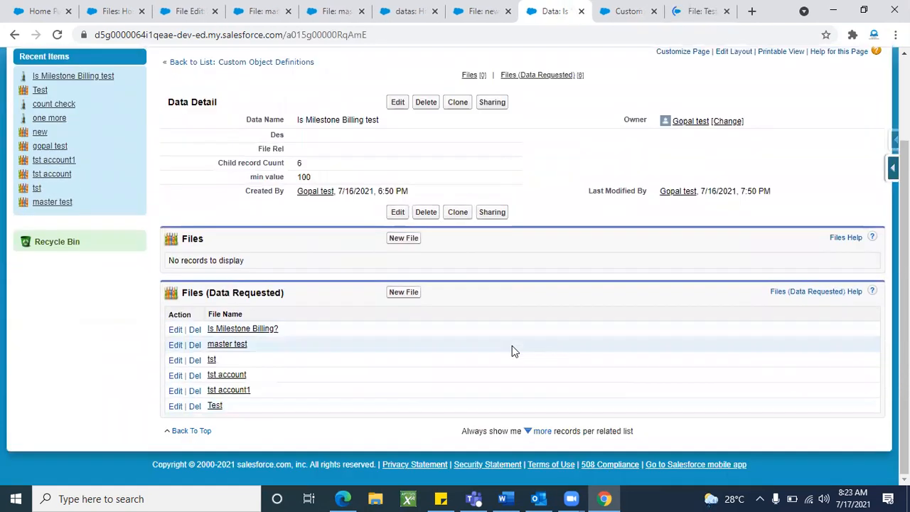
left_click(697, 12)
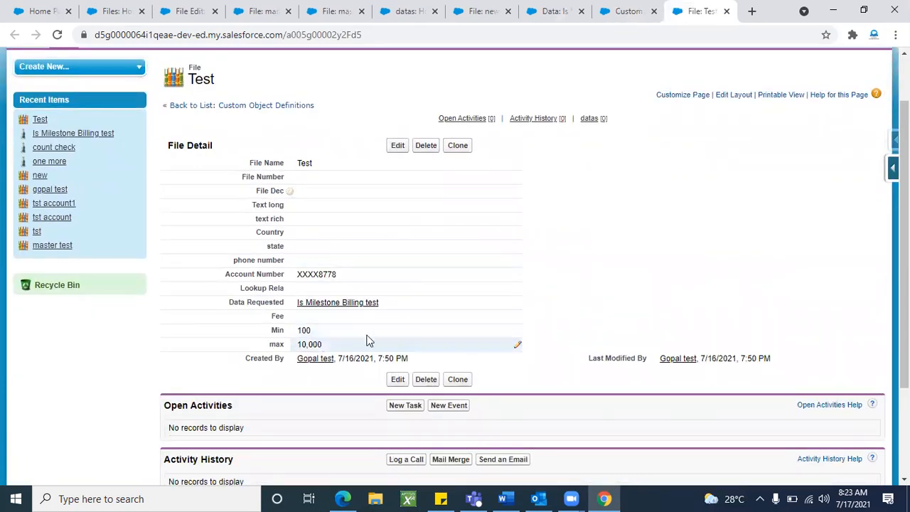
Clone the Test file and name the new file Test 1.
left_click(459, 151)
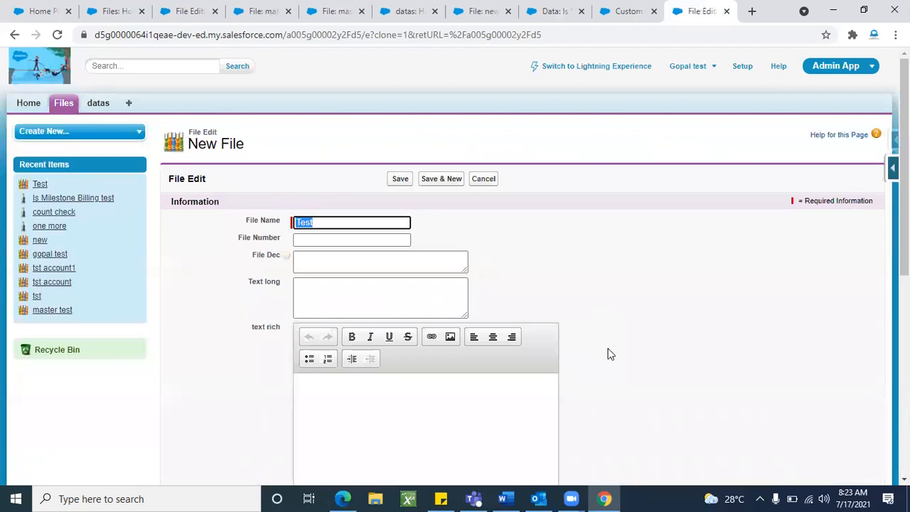
left_click(373, 225)
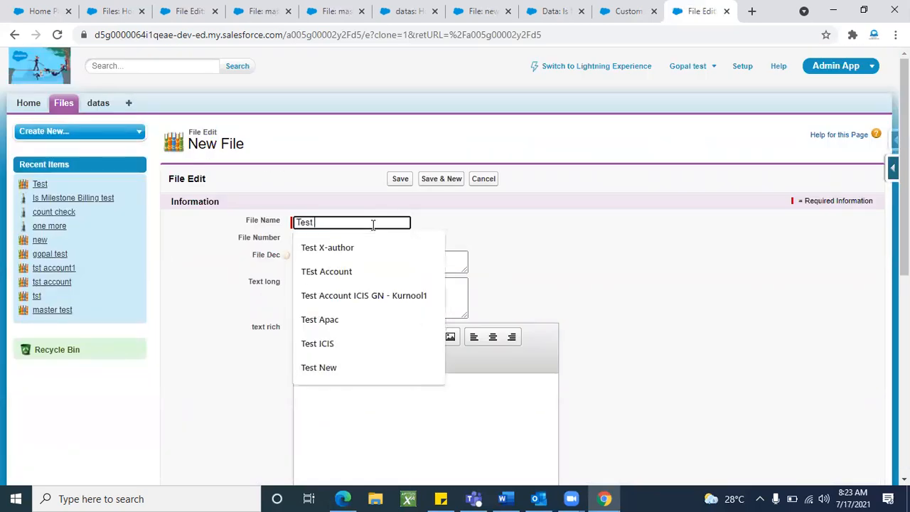
type("1")
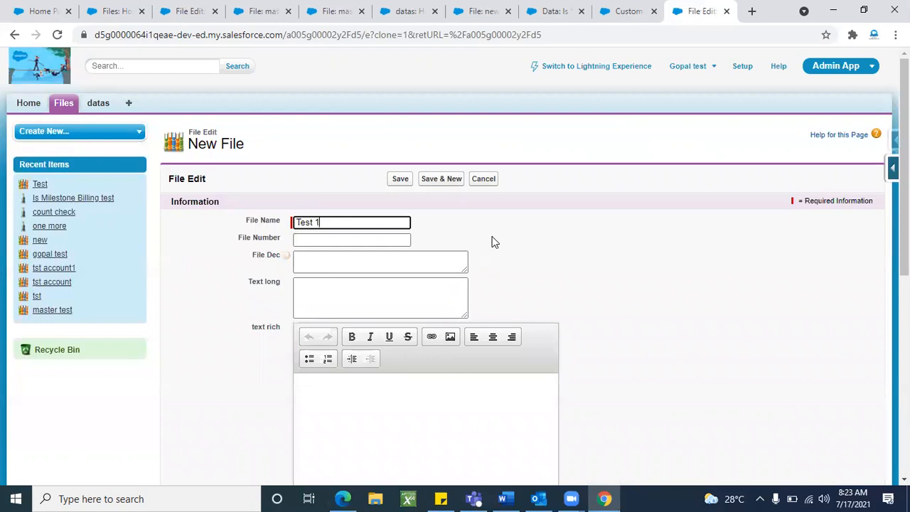
Set the cloned file's Min to 67 and try to save the record.
scroll(570, 307, "down", 5)
double_click(327, 368)
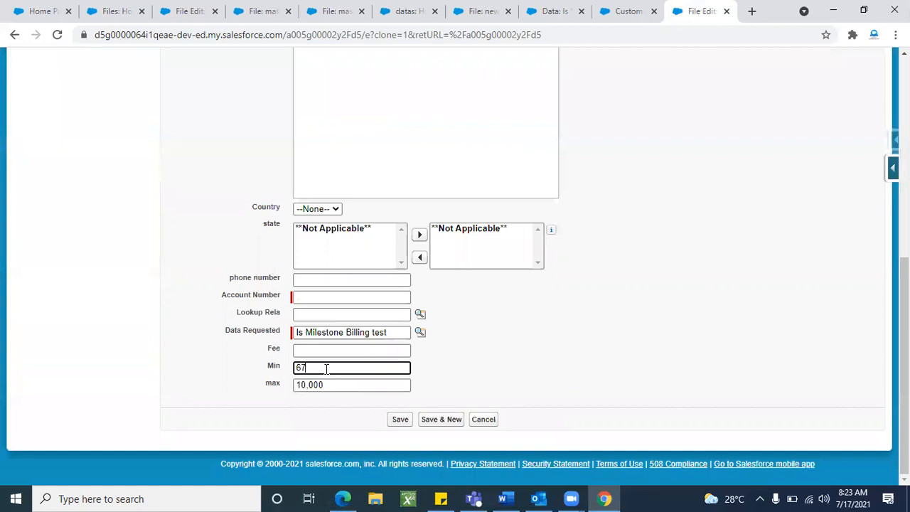
left_click(538, 367)
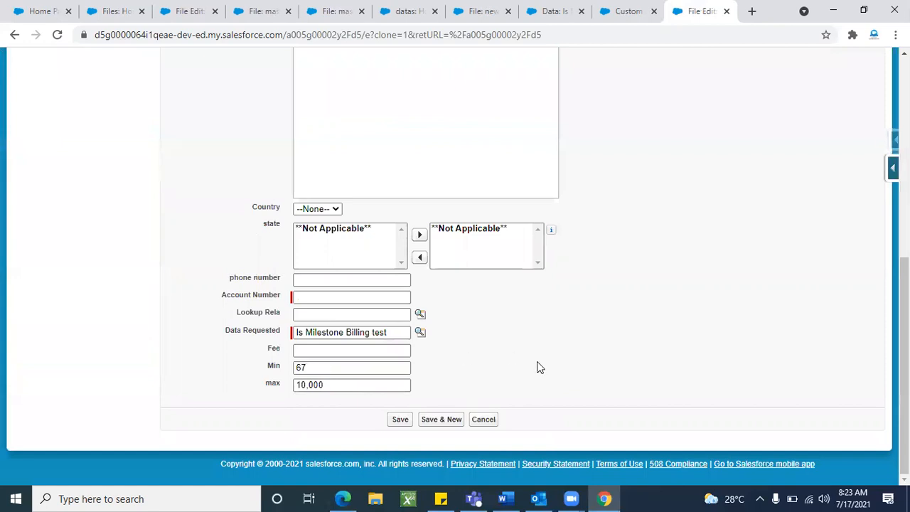
left_click(399, 419)
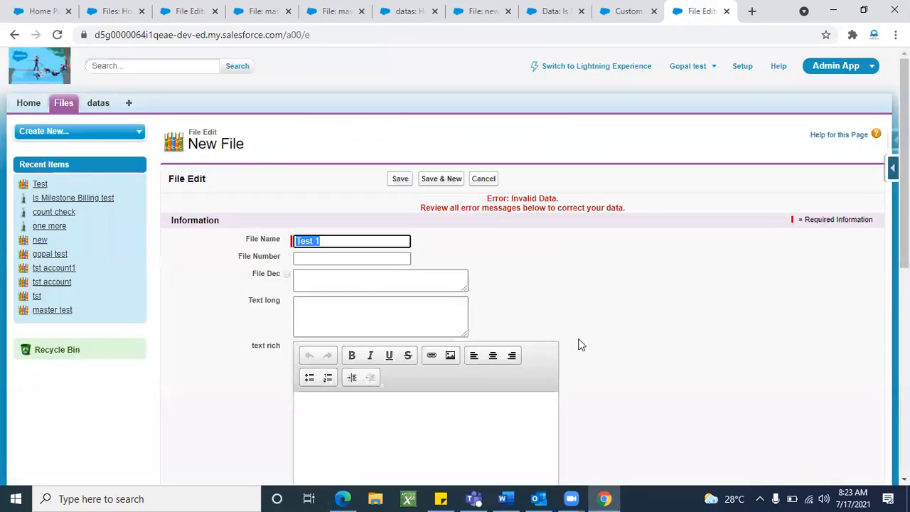
Fill in the required account number with the previously used entry and save the Test 1 file.
scroll(578, 346, "down", 10)
left_click(393, 286)
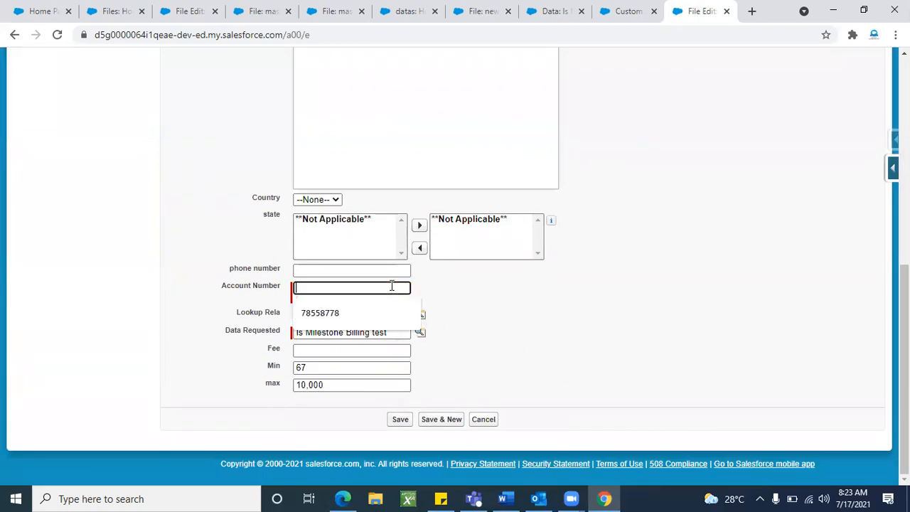
left_click(332, 318)
left_click(399, 419)
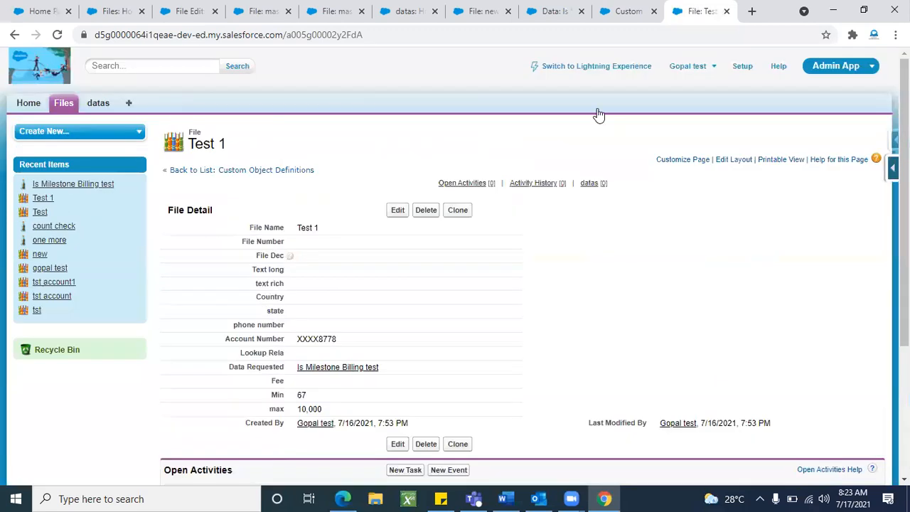
Return to the Is Milestone Billing test record, reload it, and check its min value and child record count.
left_click(617, 11)
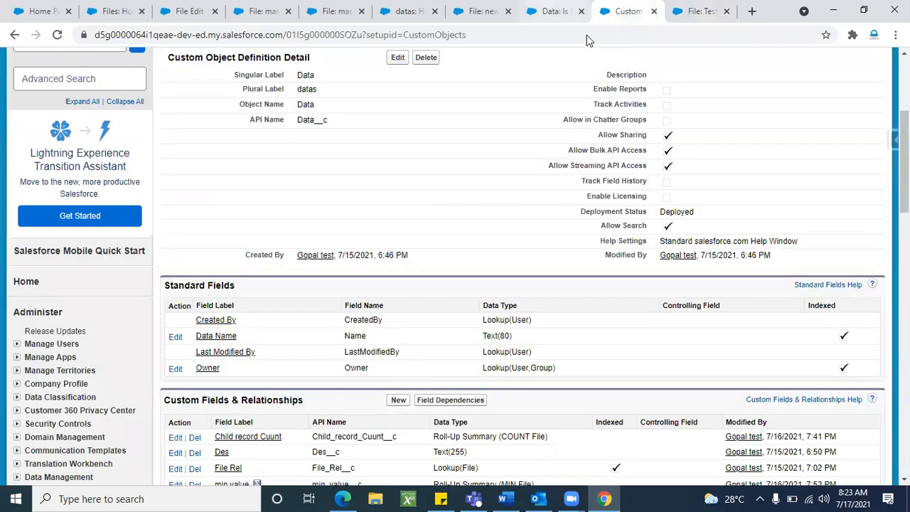
left_click(572, 12)
scroll(288, 239, "up", 2)
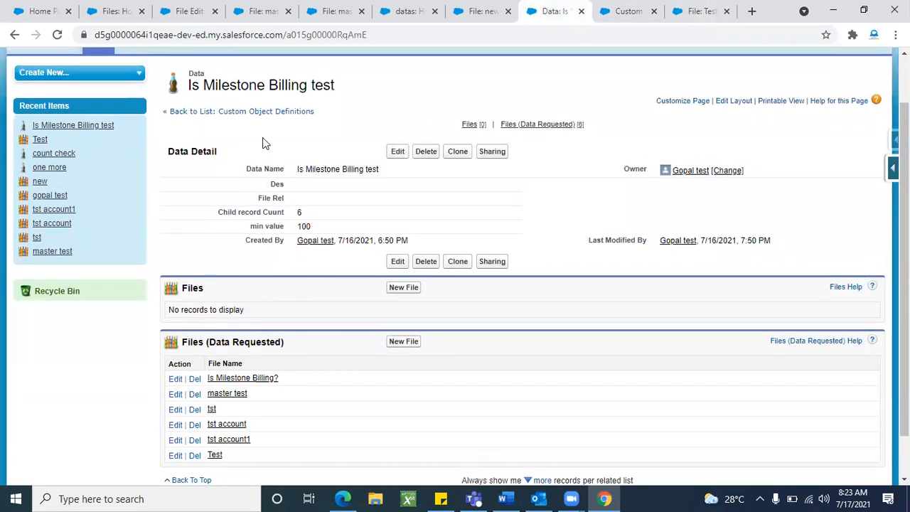
scroll(259, 329, "up", 1)
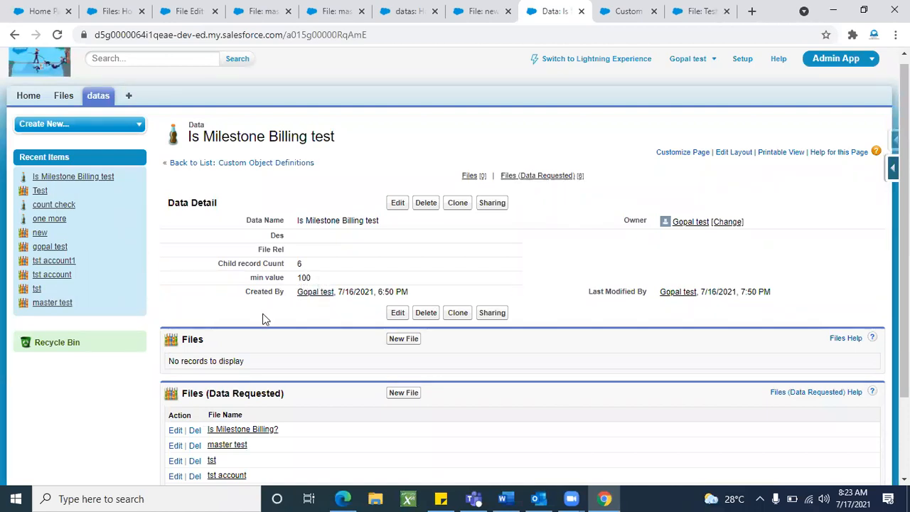
scroll(262, 319, "up", 1)
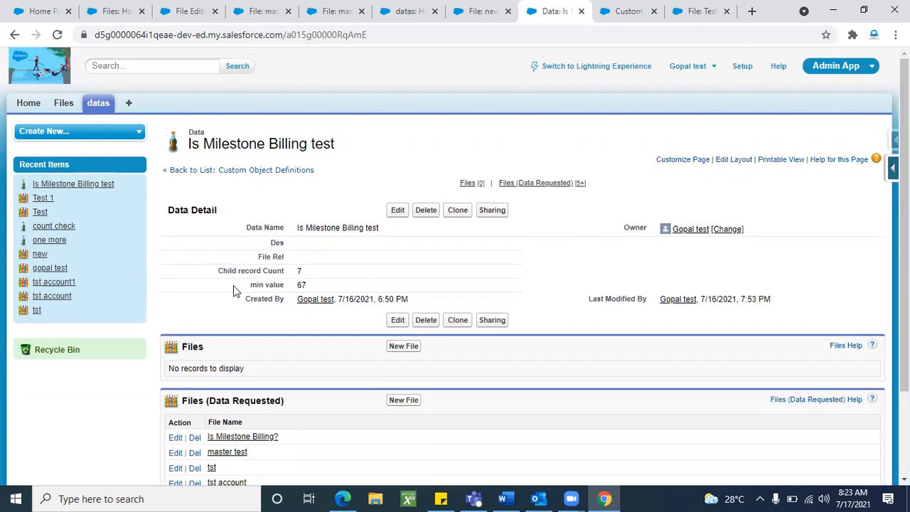
scroll(306, 382, "down", 2)
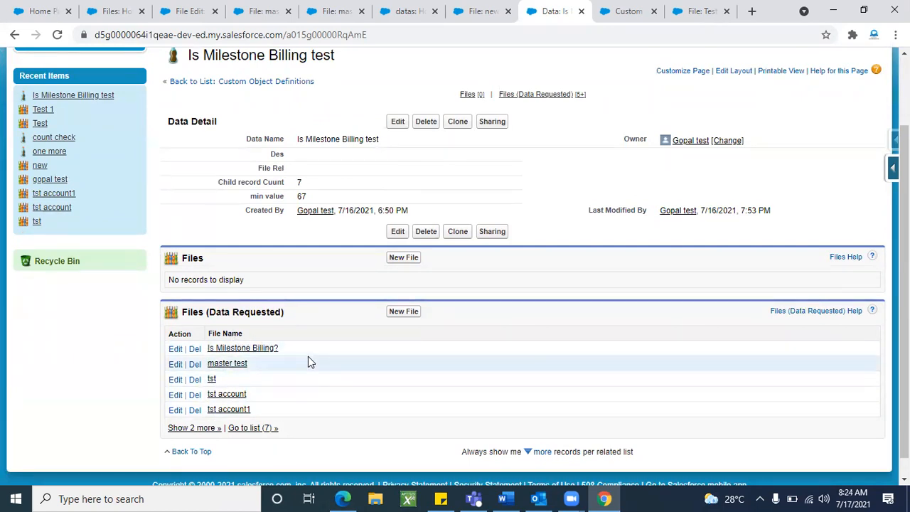
Show all child files in the Files (Data Requested) list and open Test and Test 1 in separate browser tabs.
scroll(309, 361, "up", 1)
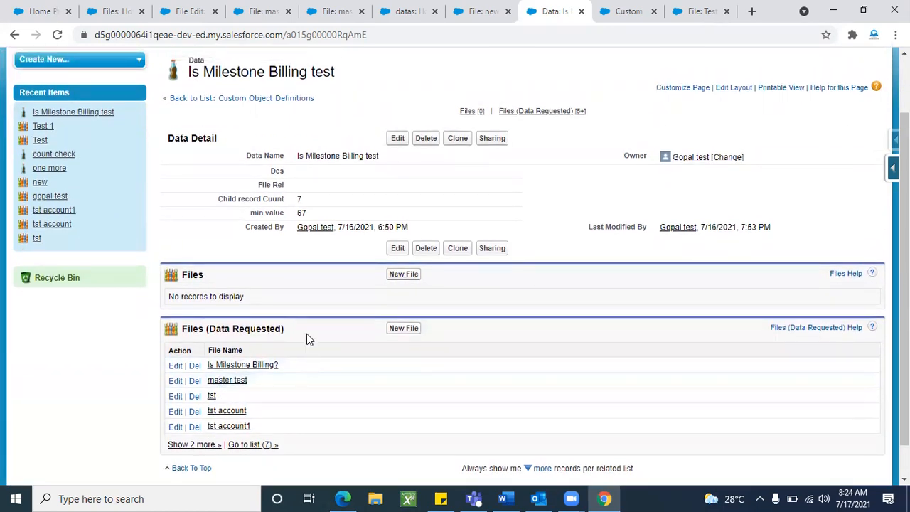
scroll(306, 333, "down", 1)
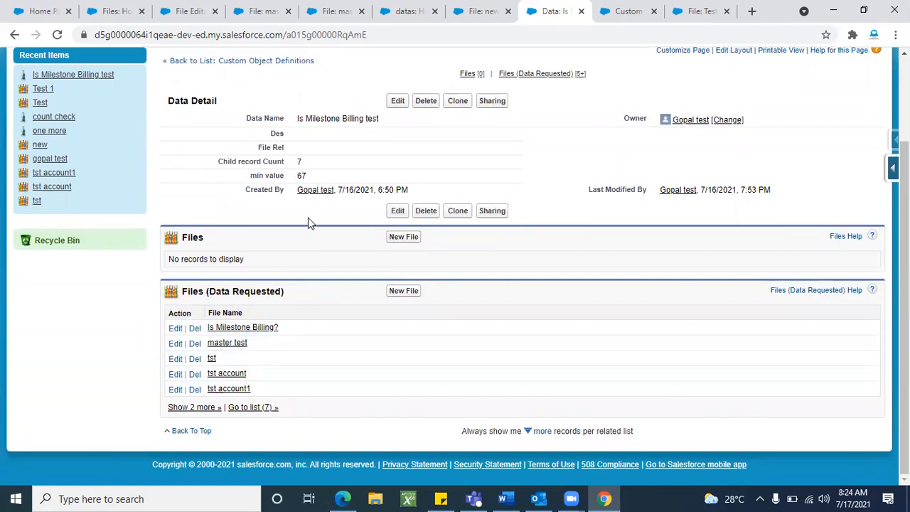
left_click(217, 411)
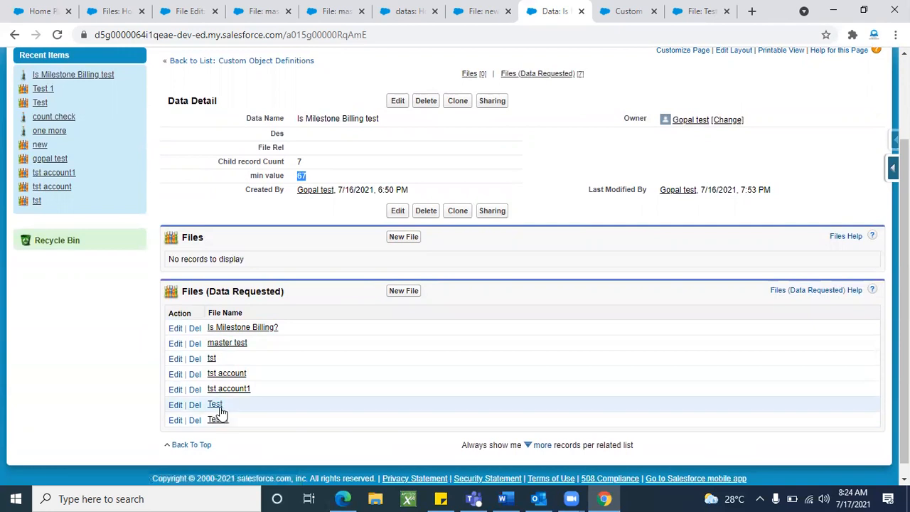
right_click(224, 415)
left_click(285, 306)
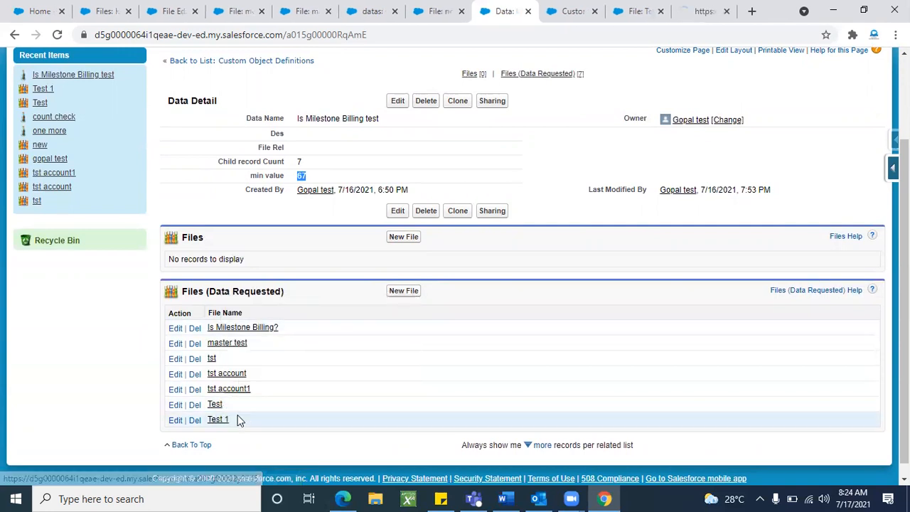
right_click(223, 420)
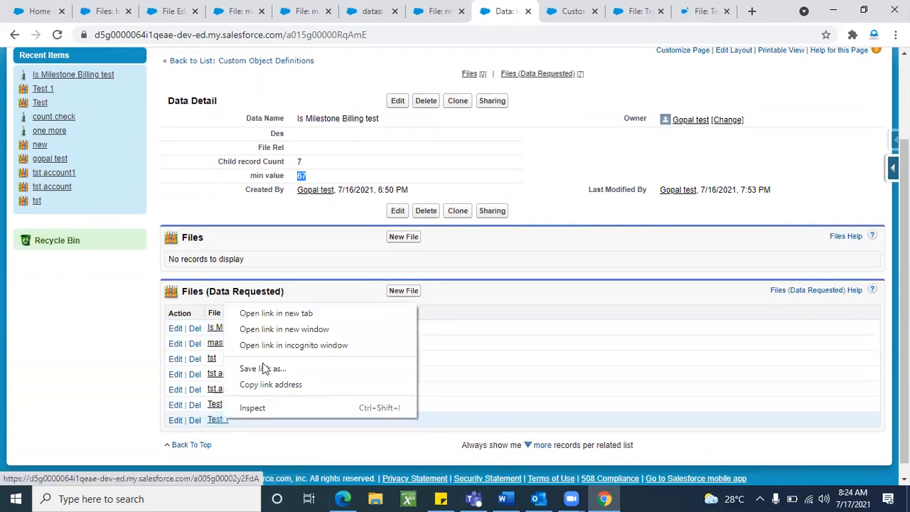
left_click(272, 317)
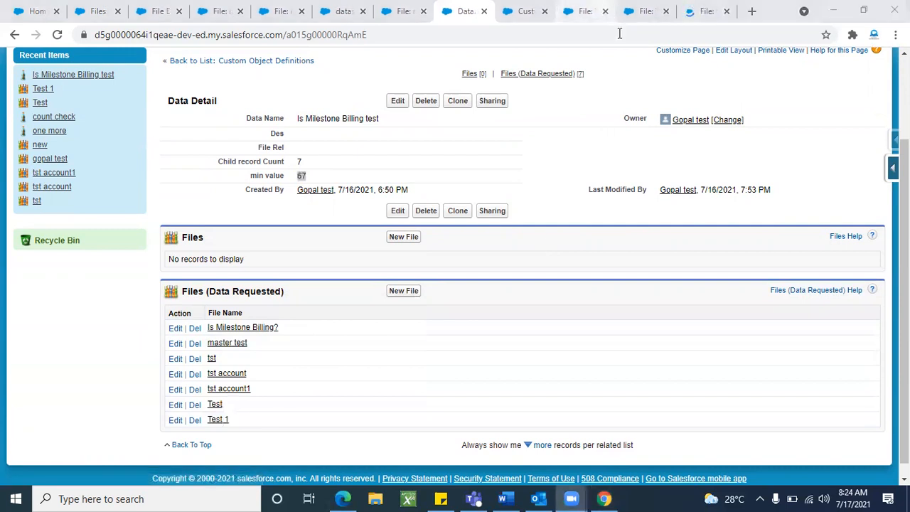
Close the three open Test and Test 1 file tabs and return to the Data custom object definition.
left_click(588, 12)
key("ctrl+w")
key("ctrl+w")
key("ctrl+w")
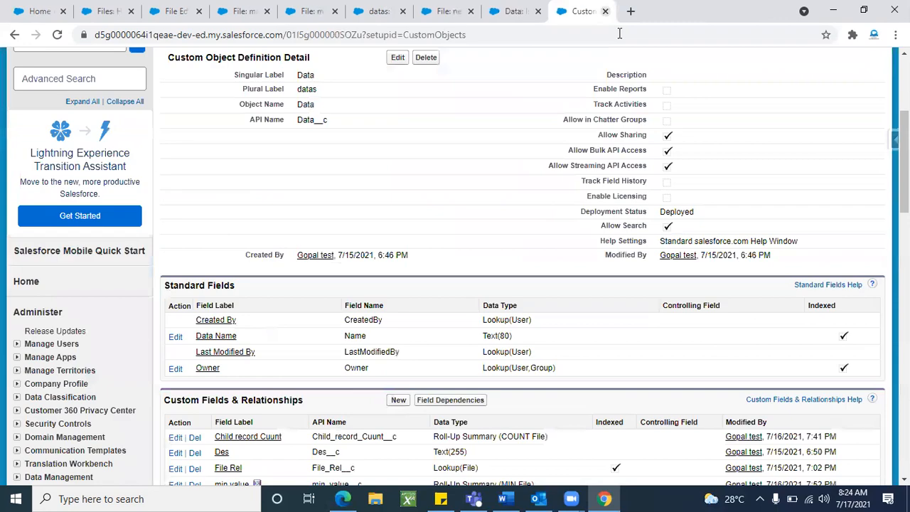